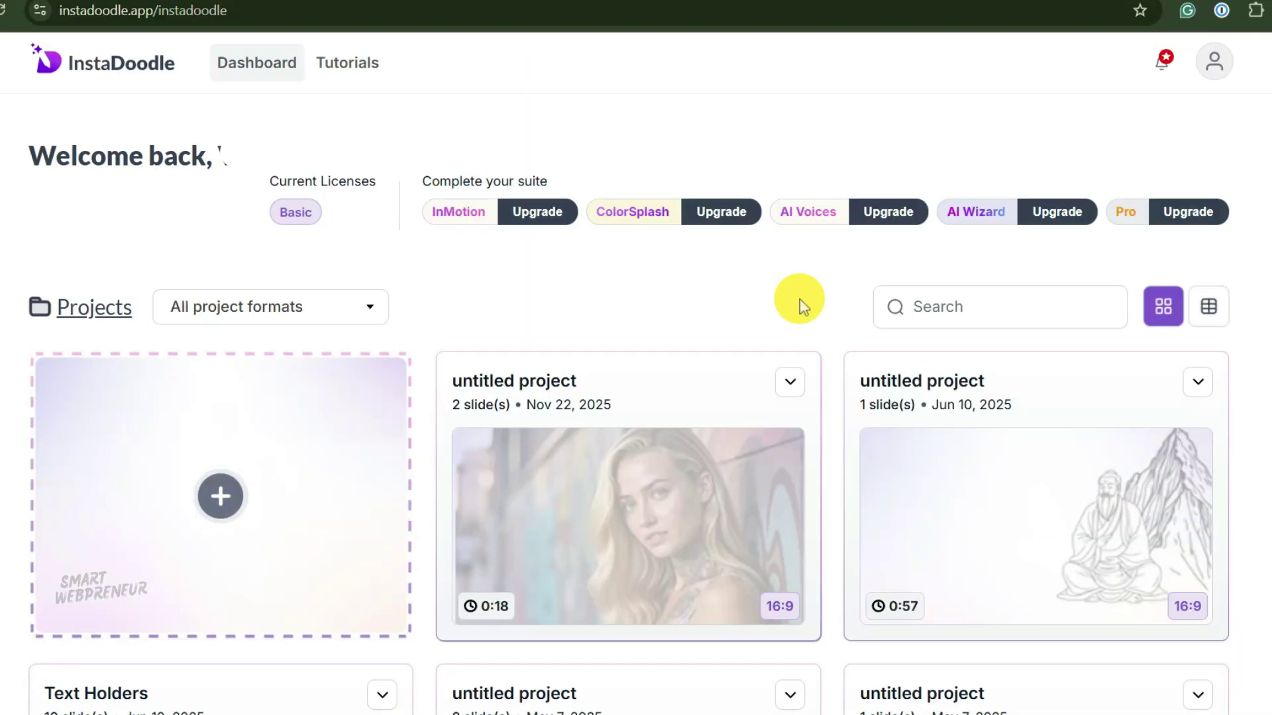
Step: Buy the AI Wizard add-on through checkout and reload the dashboard to activate it
{"action": "left_click", "coordinate": [1059, 212]}
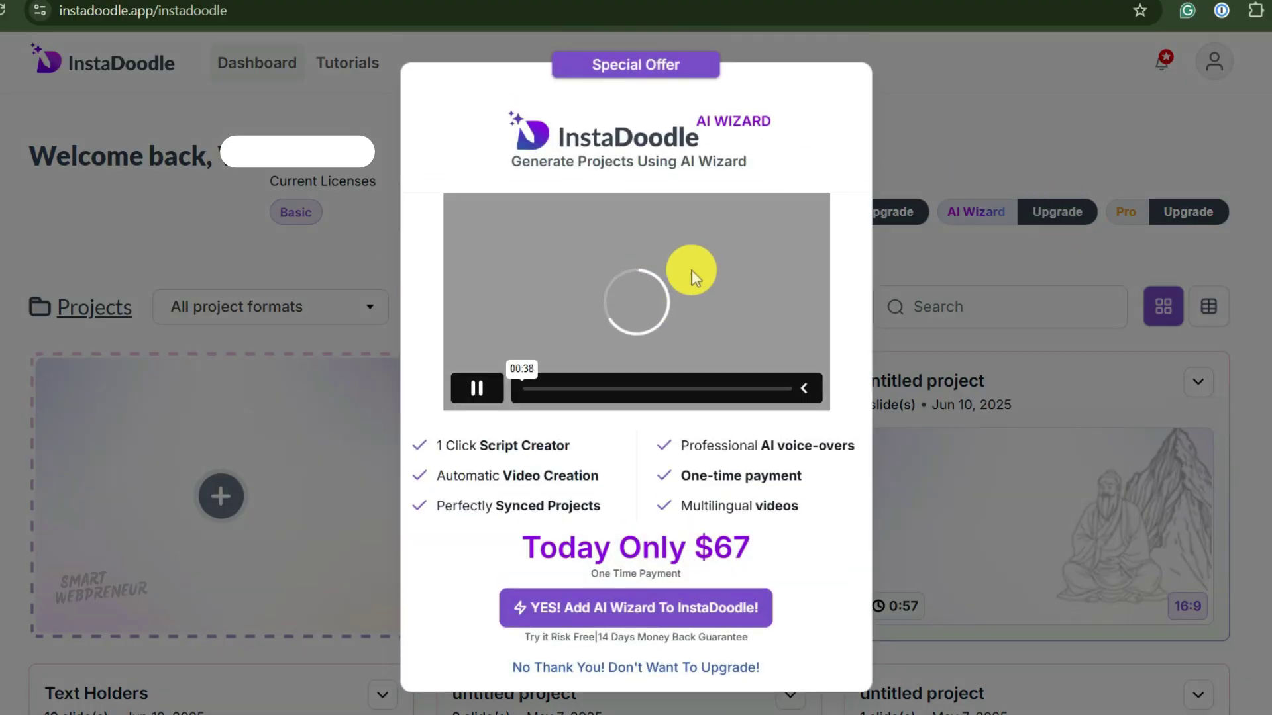
{"action": "left_click", "coordinate": [477, 388]}
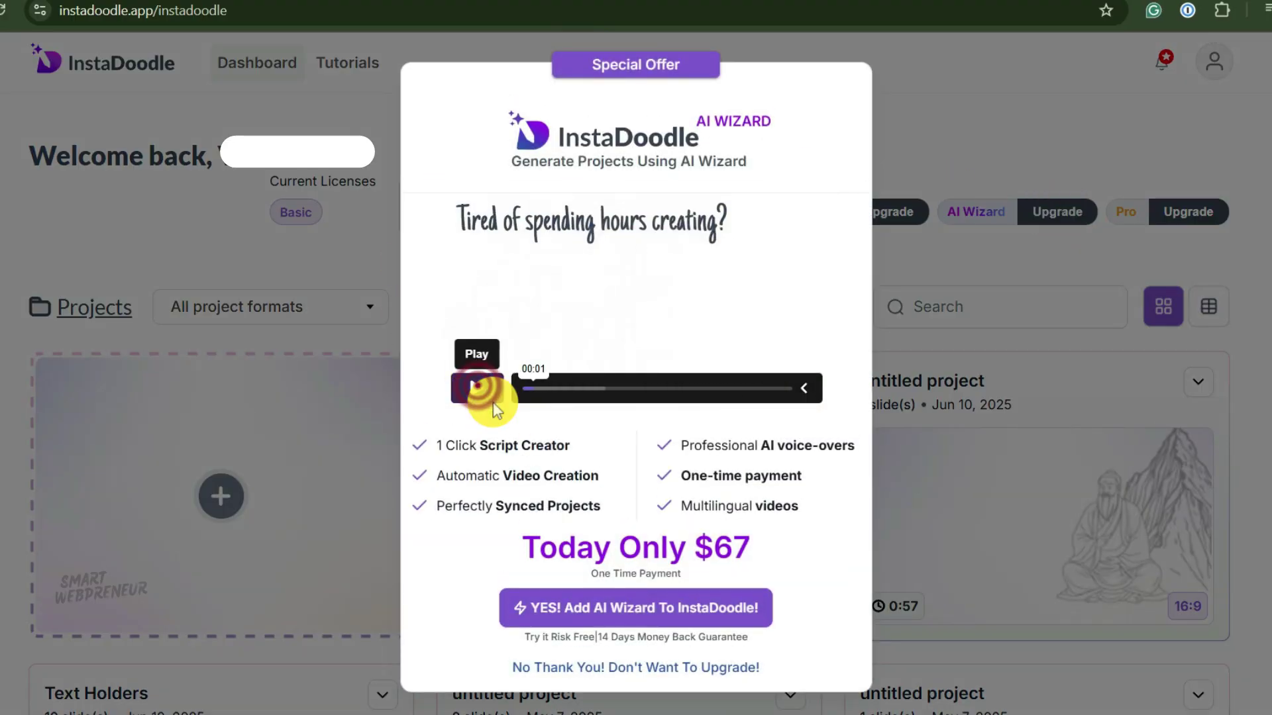
{"action": "left_click", "coordinate": [656, 614]}
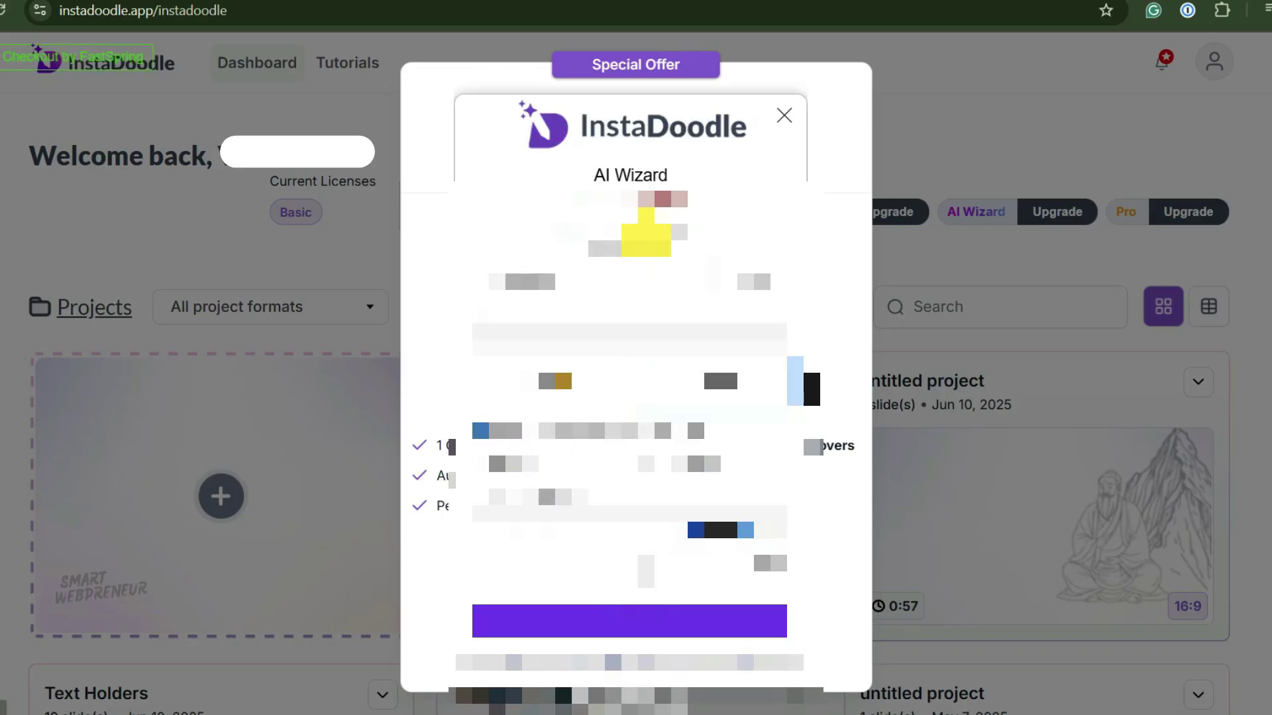
{"action": "left_click", "coordinate": [575, 315]}
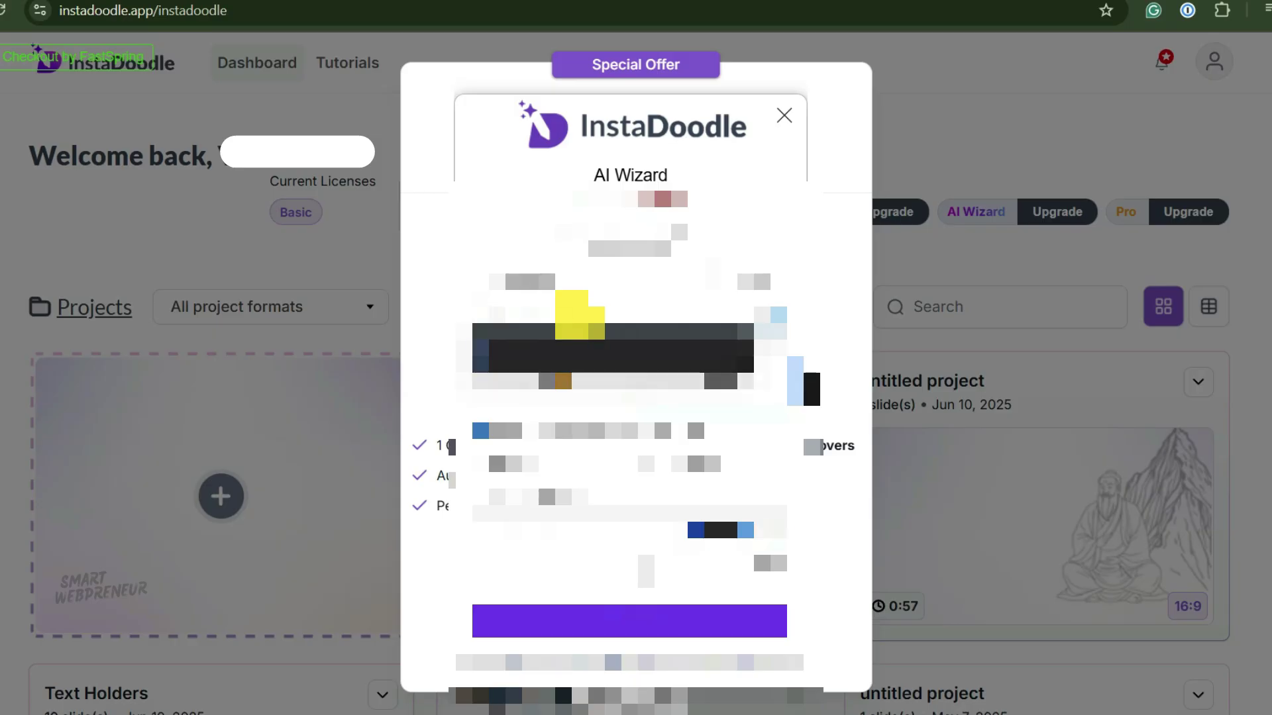
{"action": "left_click", "coordinate": [497, 249]}
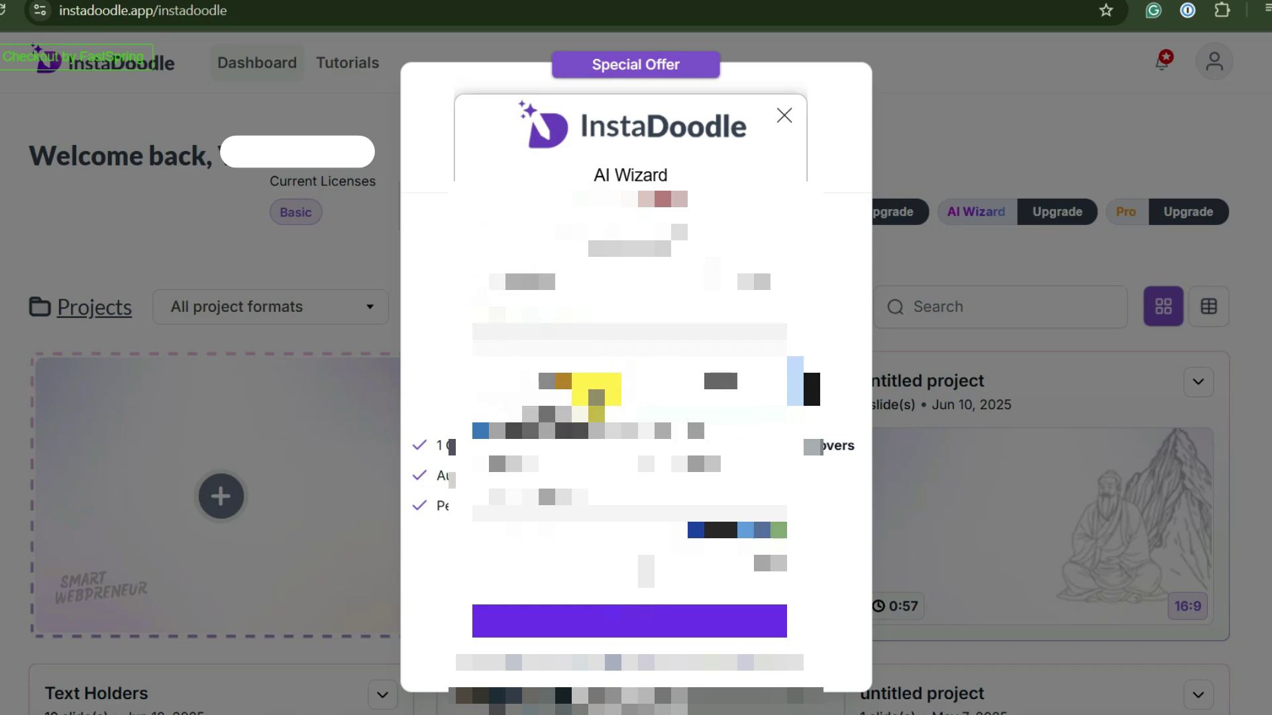
{"action": "left_click", "coordinate": [9, 11]}
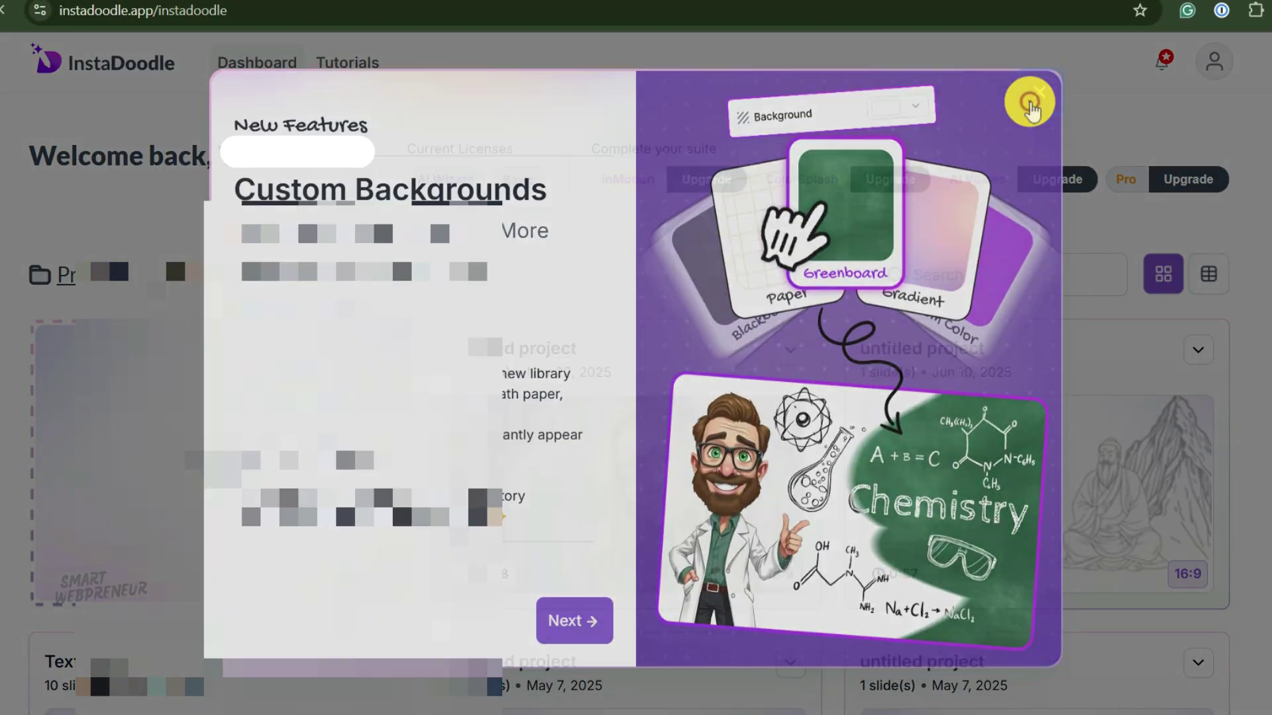
Step: Dismiss the Custom Backgrounds announcement and start a new project in AI Wizard mode
{"action": "left_click", "coordinate": [1028, 101]}
{"action": "left_click", "coordinate": [225, 451]}
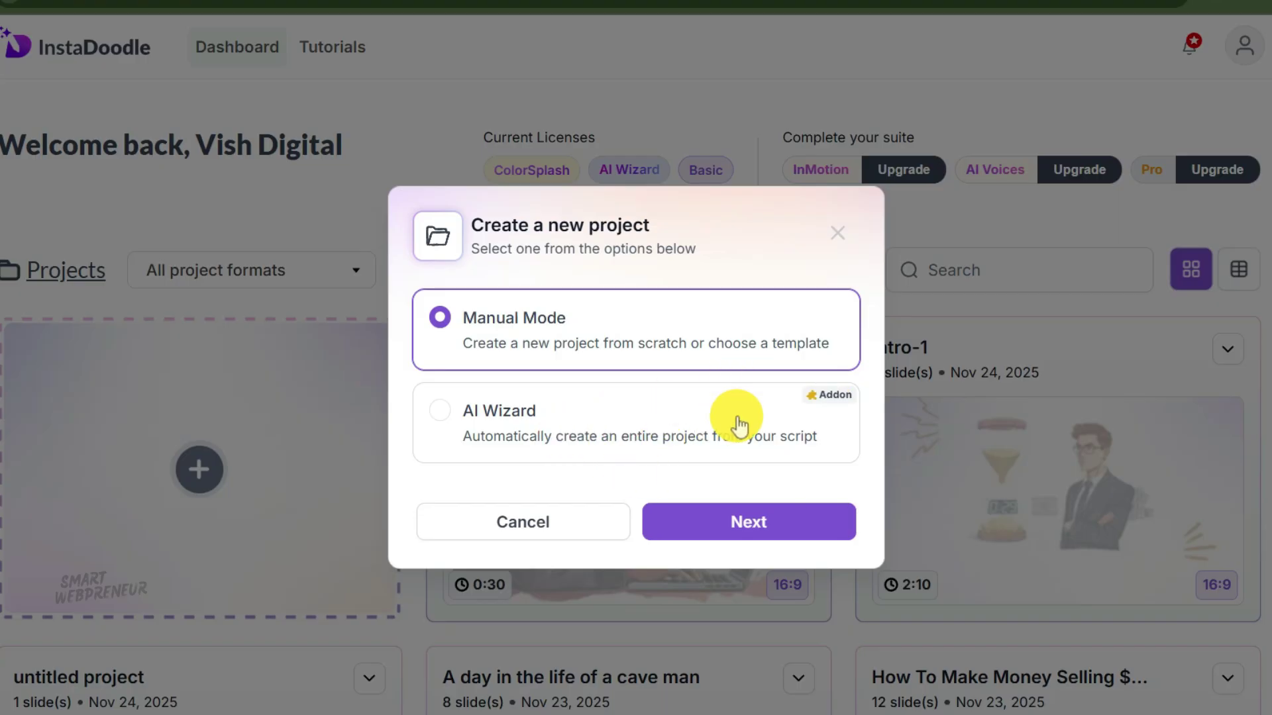
{"action": "left_click", "coordinate": [588, 426]}
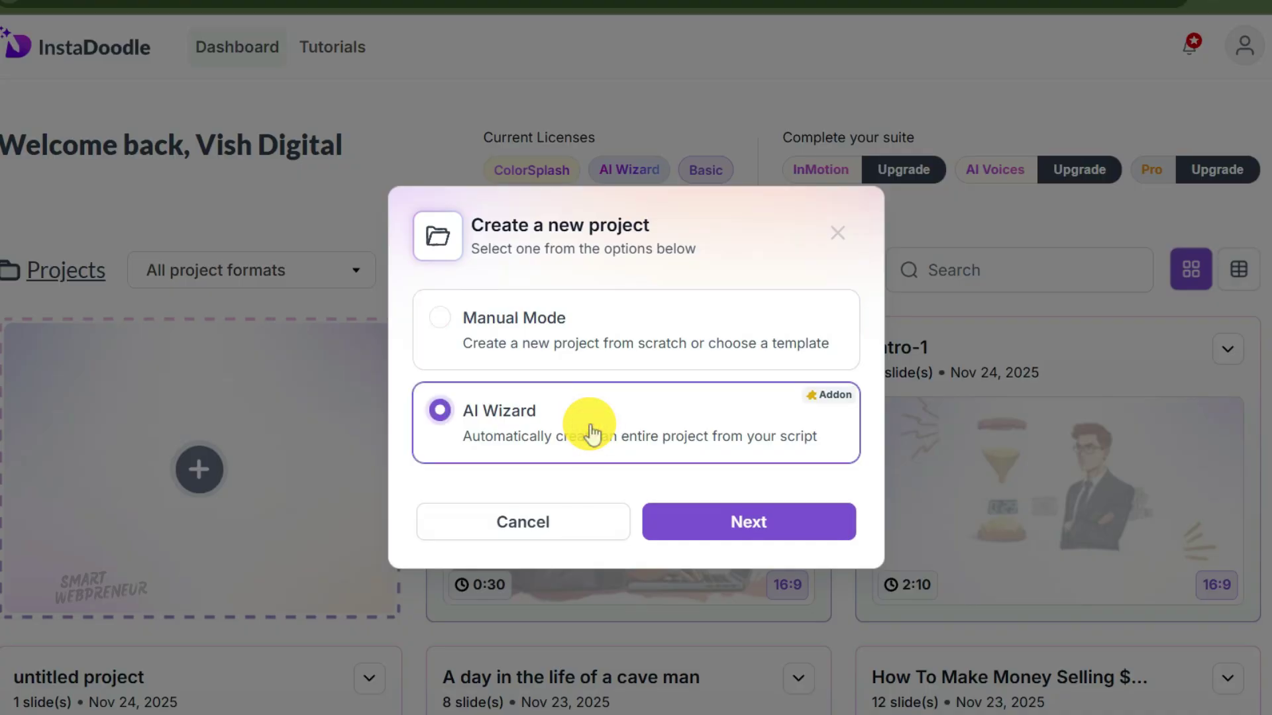
{"action": "left_click", "coordinate": [710, 523]}
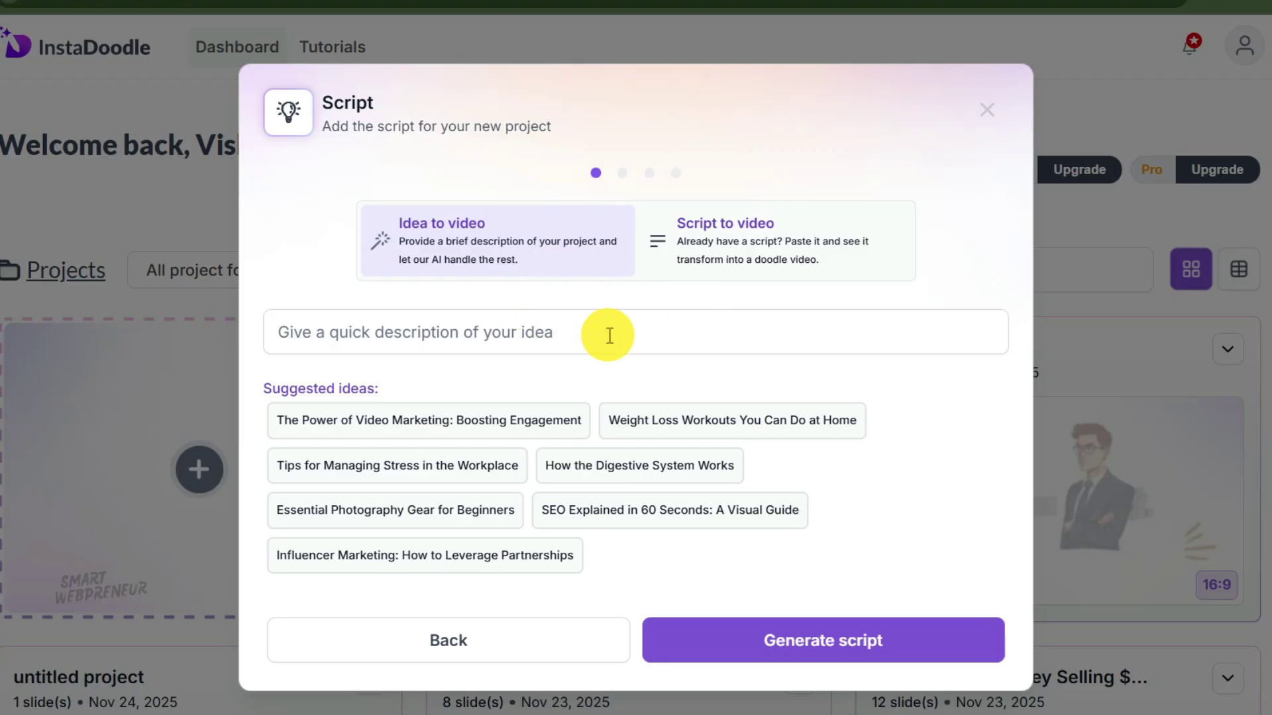
Step: Focus the 'Give a quick description of your idea' field on the Script step
{"action": "left_click", "coordinate": [390, 316]}
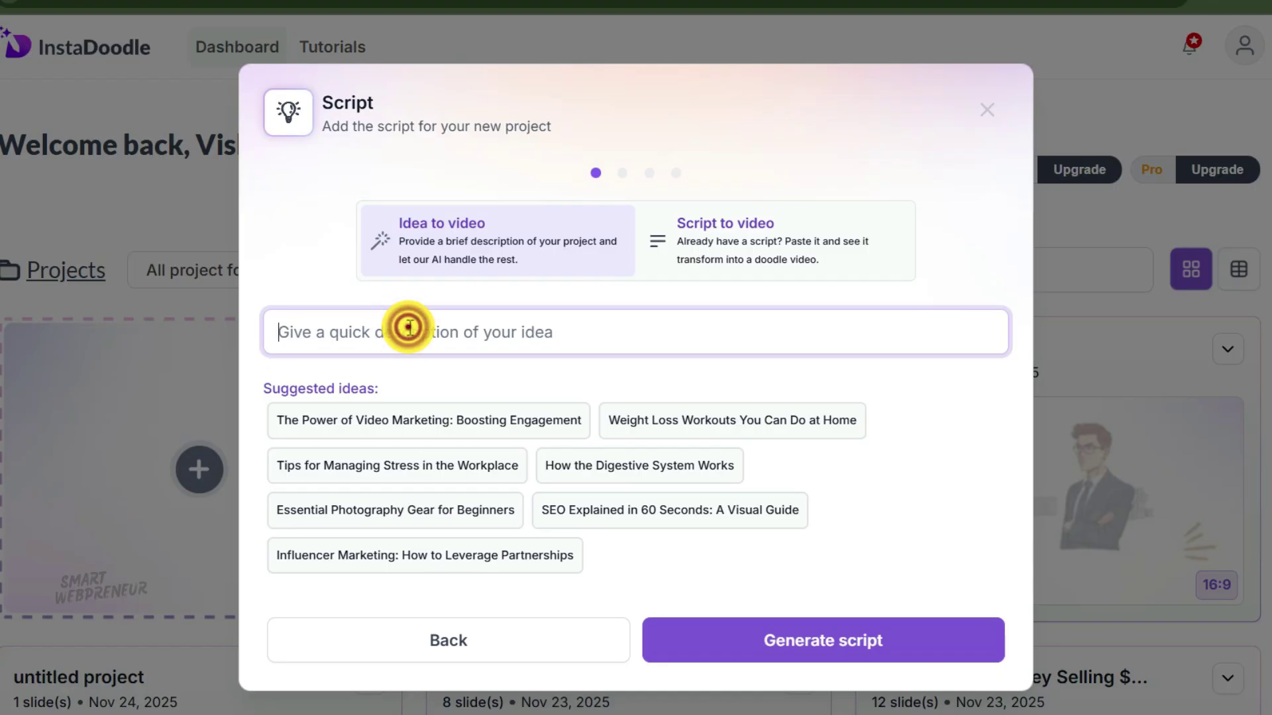
{"action": "left_click", "coordinate": [589, 332]}
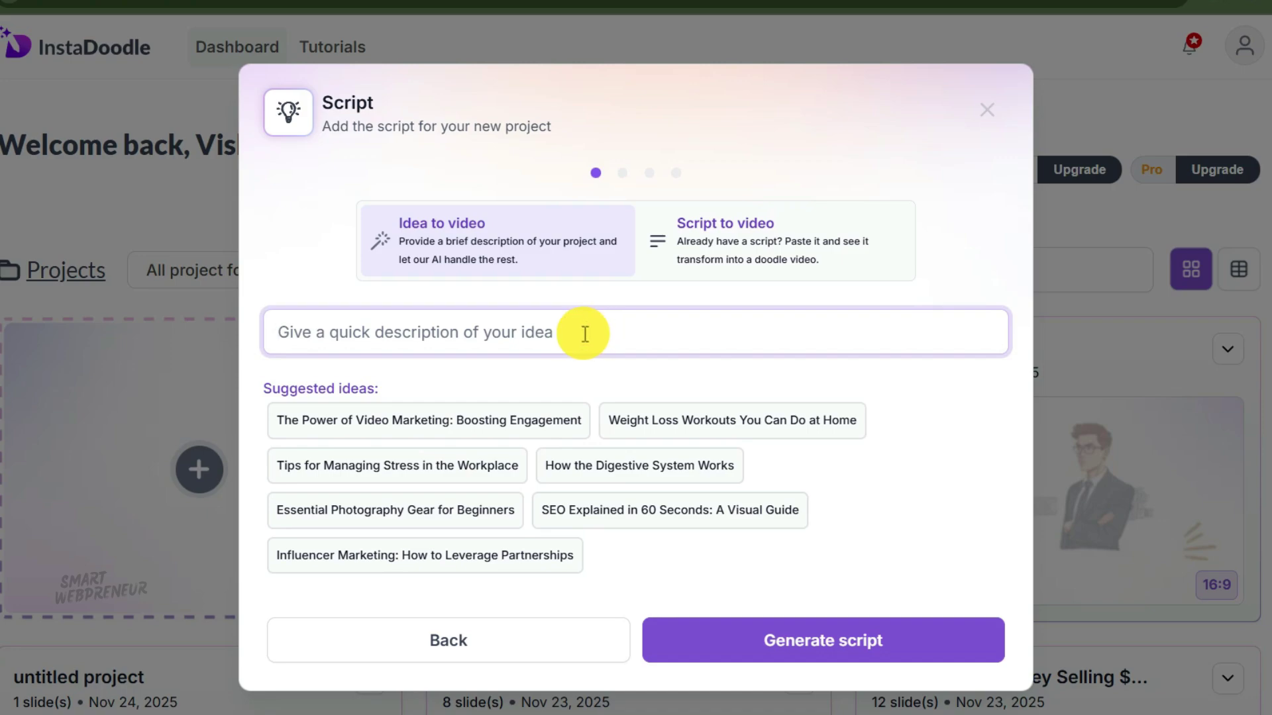
{"action": "left_click", "coordinate": [749, 225]}
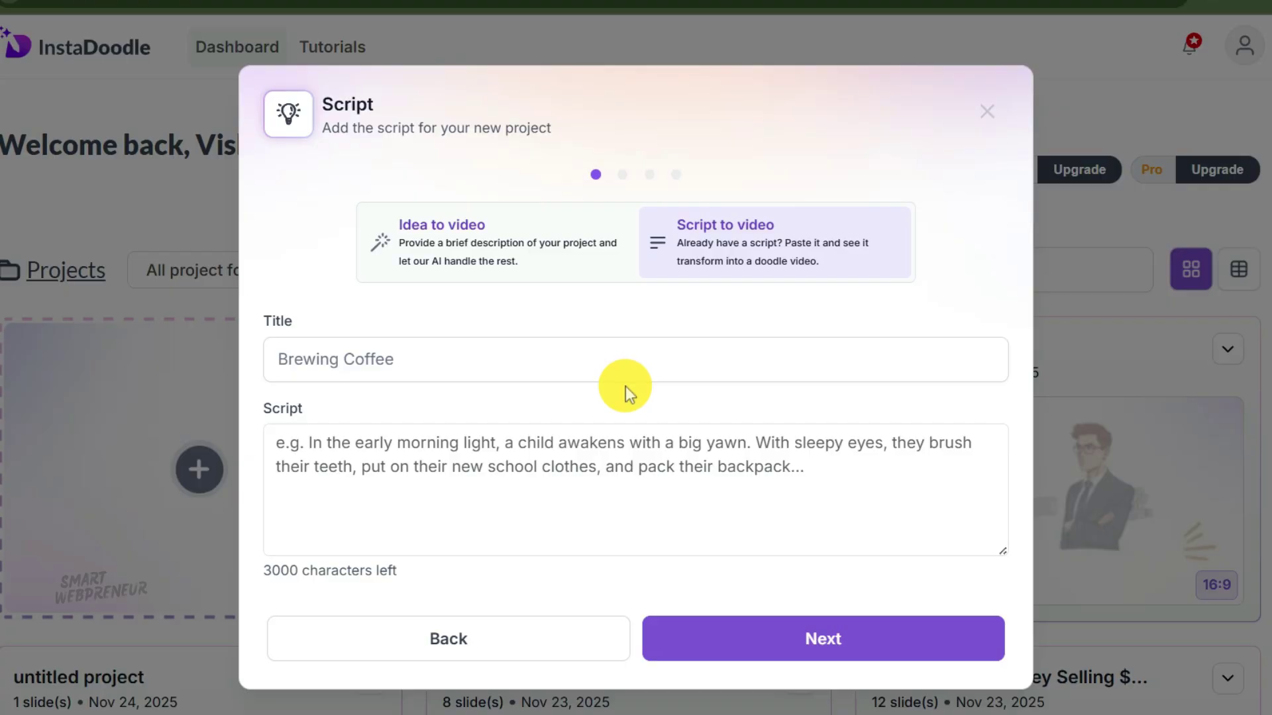
{"action": "left_click", "coordinate": [483, 449]}
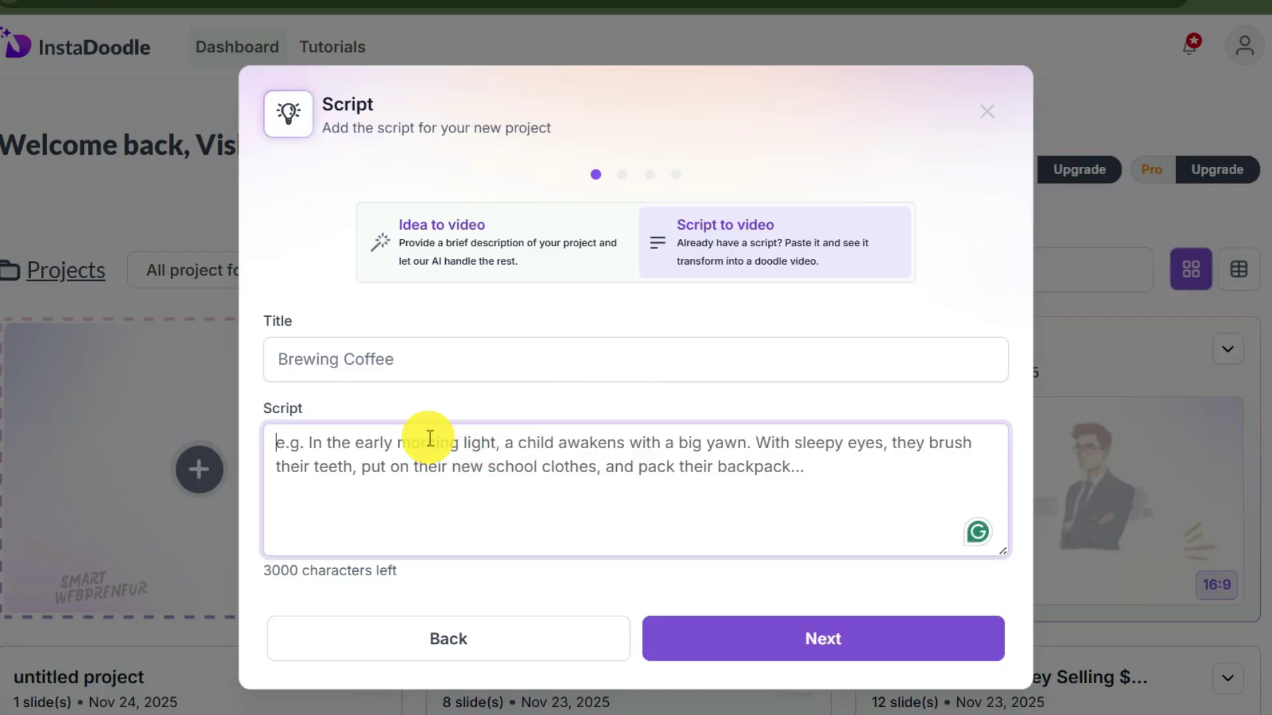
{"action": "left_click_drag", "start_coordinate": [264, 568], "coordinate": [410, 577]}
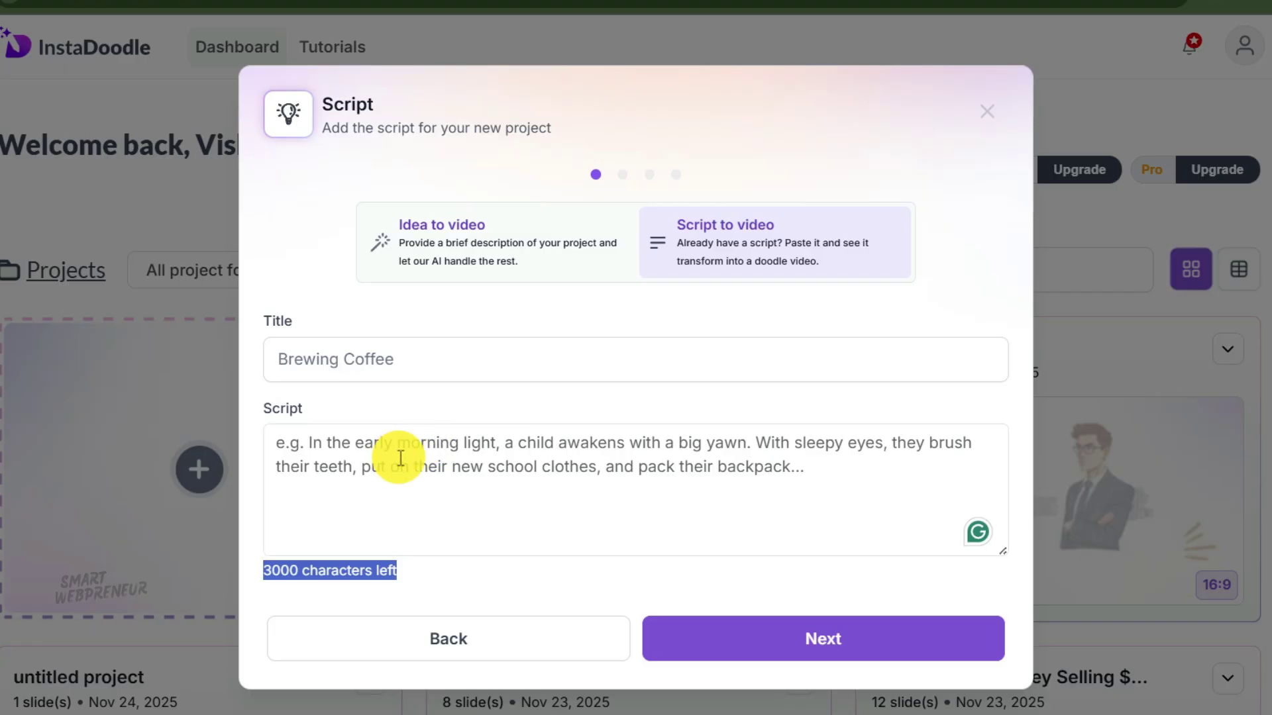
{"action": "left_click", "coordinate": [356, 457]}
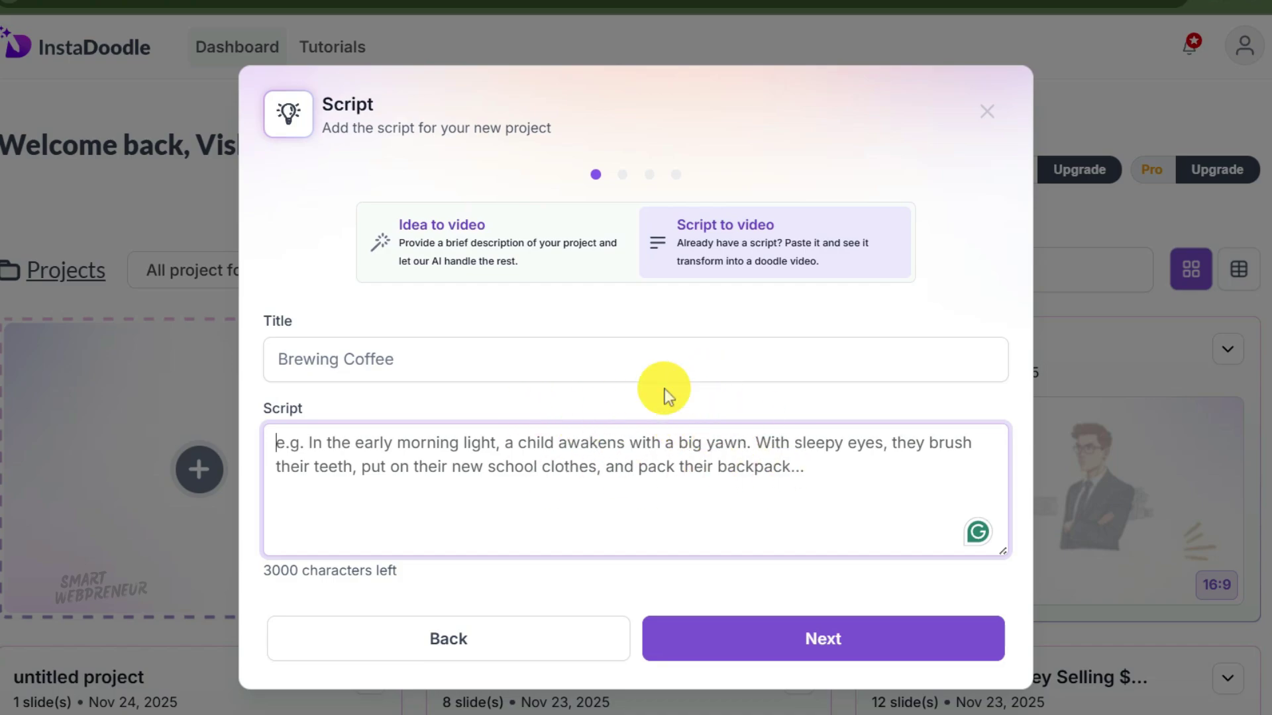
Step: Generate a script from the idea 'A Day In The Life of a Caveman'
{"action": "left_click", "coordinate": [498, 249]}
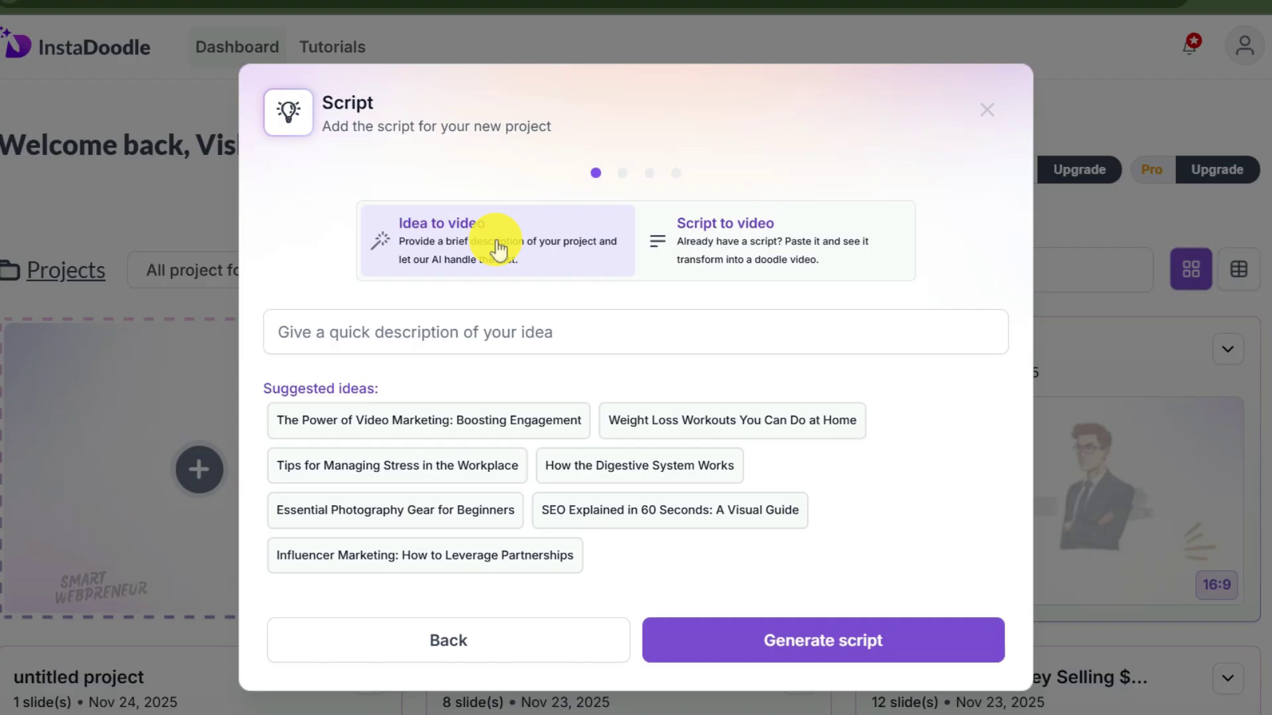
{"action": "left_click", "coordinate": [461, 329]}
{"action": "type", "text": "A"}
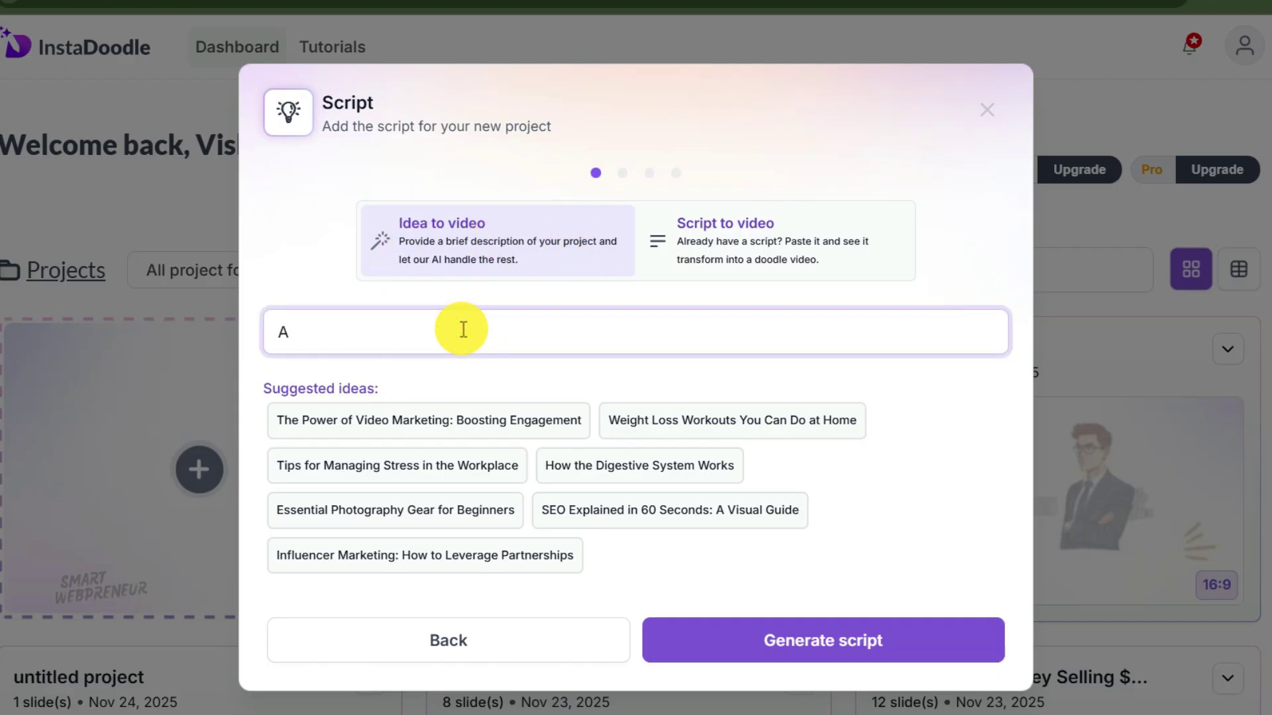
{"action": "type", "text": " Day In The Life of a"}
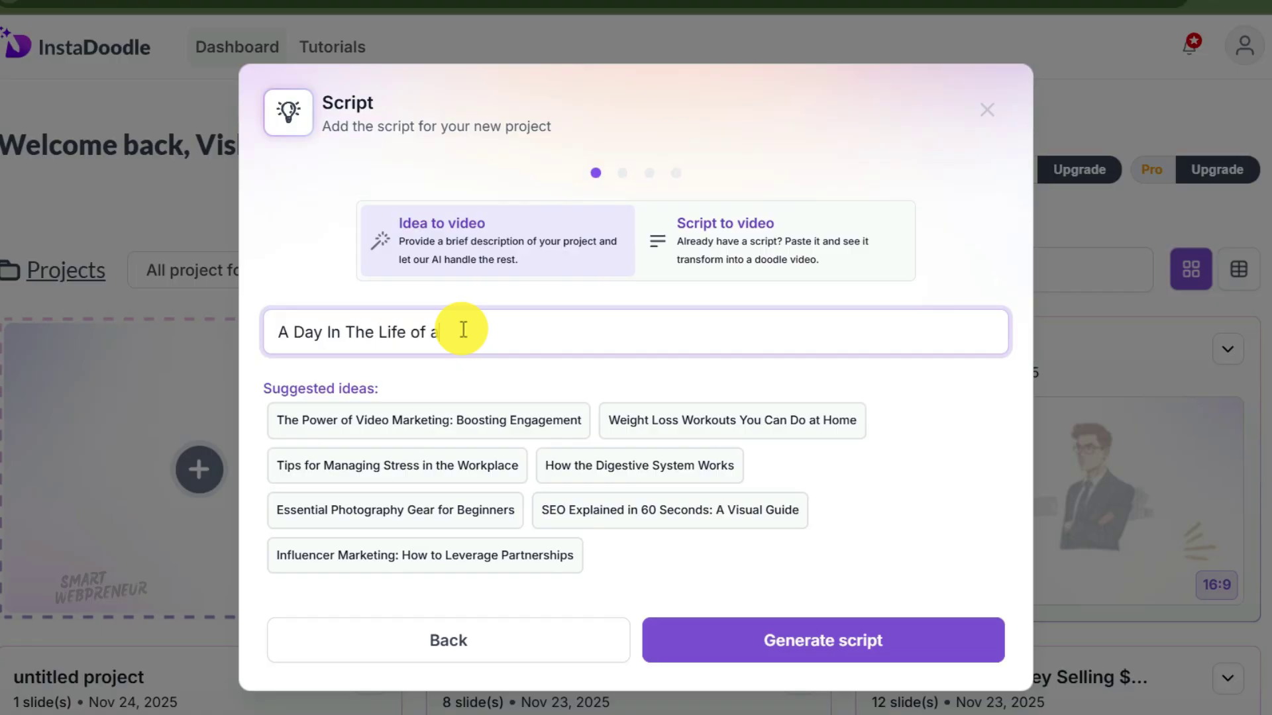
{"action": "type", "text": " Caveman"}
{"action": "left_click", "coordinate": [778, 641]}
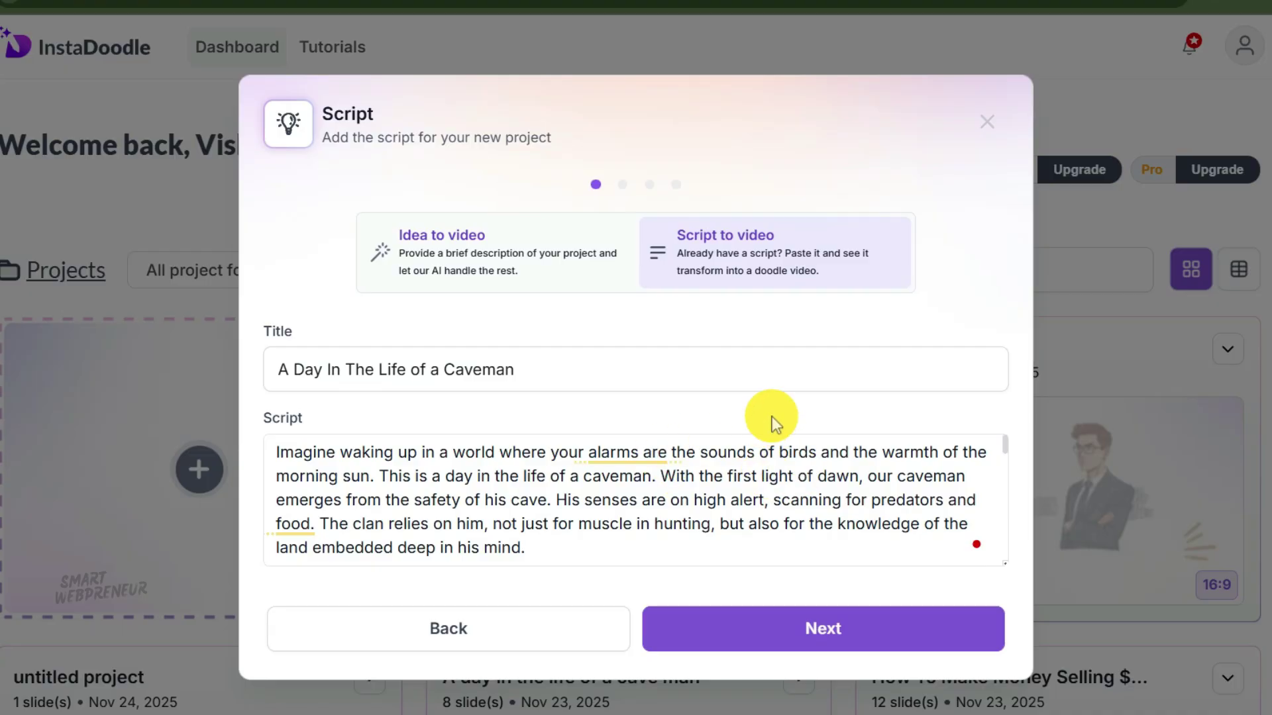
Step: Read through the generated caveman story script
{"action": "left_click", "coordinate": [1006, 453]}
{"action": "scroll", "coordinate": [1008, 457], "scroll_direction": "down", "scroll_amount": 4}
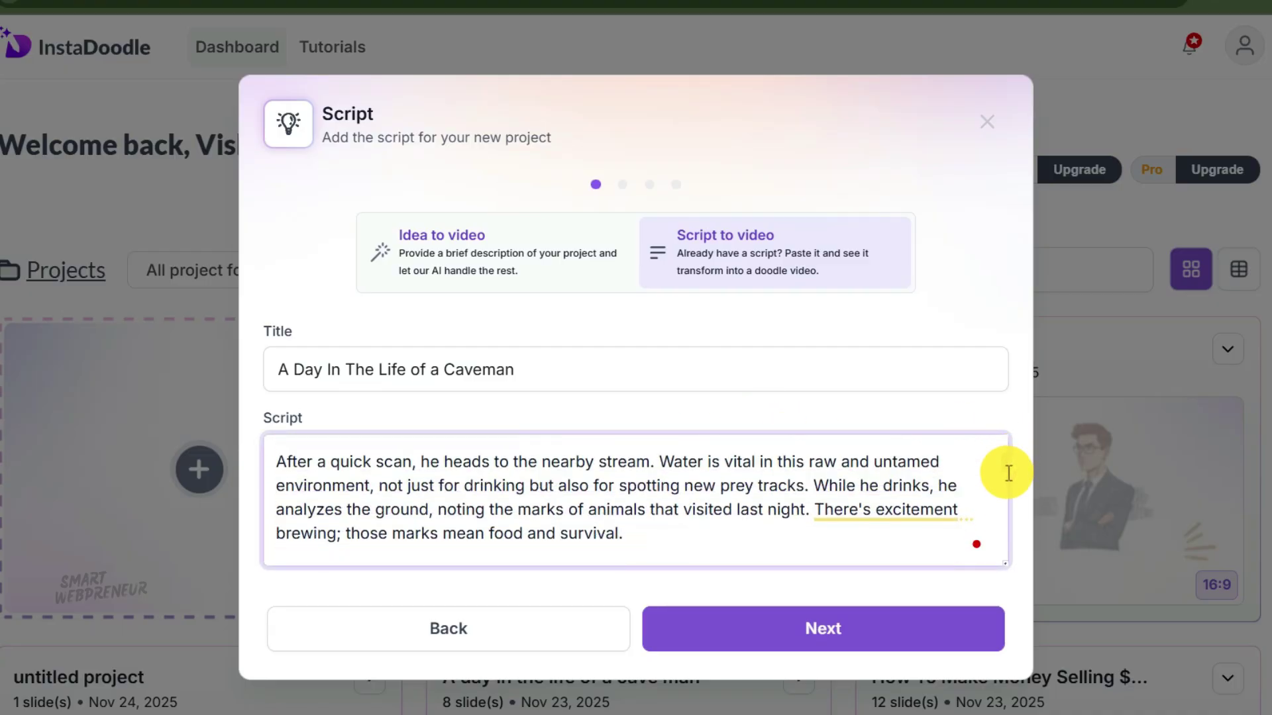
{"action": "scroll", "coordinate": [1008, 473], "scroll_direction": "down", "scroll_amount": 4}
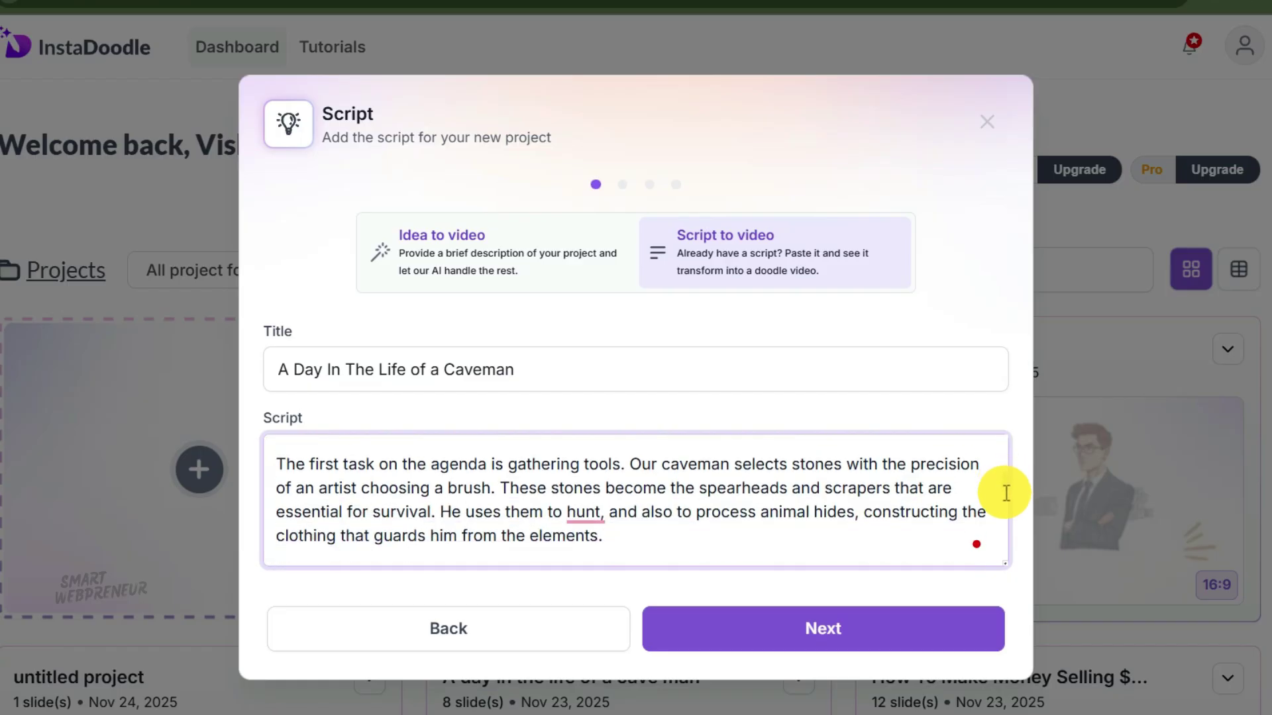
{"action": "scroll", "coordinate": [961, 493], "scroll_direction": "down", "scroll_amount": 5}
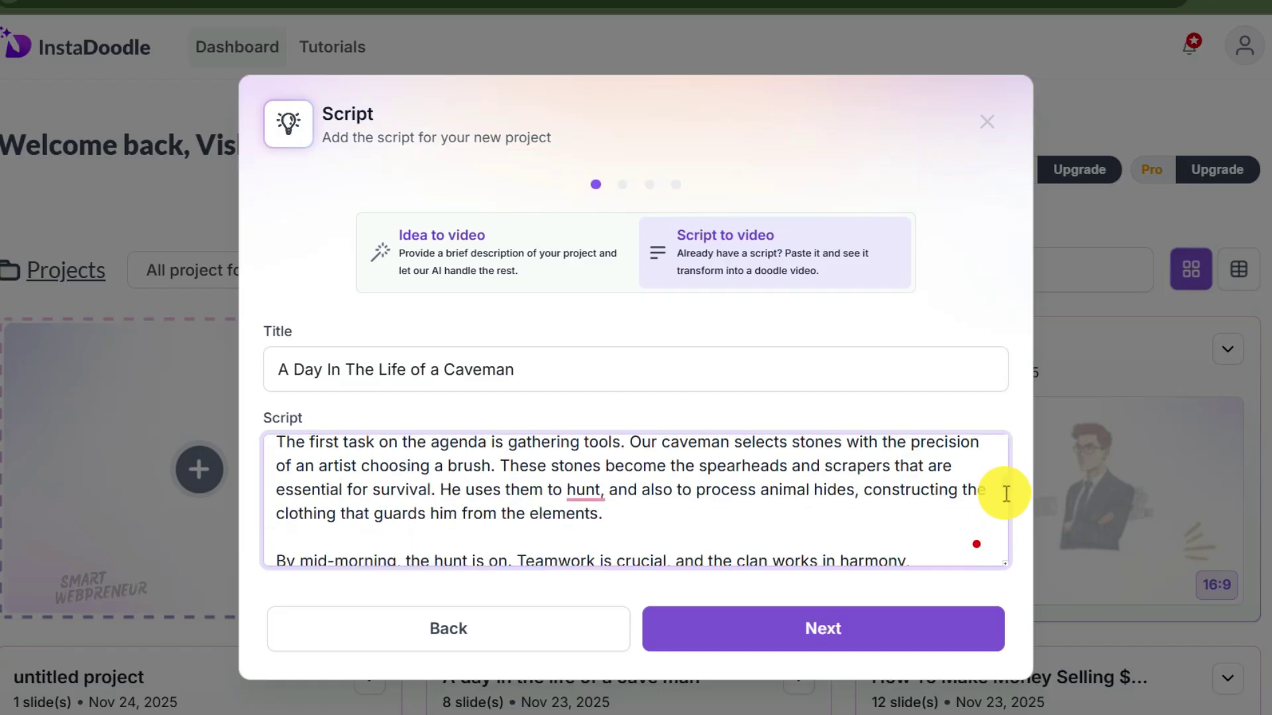
Step: Generate slides and review all eight slides' voiceover text and image prompts
{"action": "left_click", "coordinate": [779, 656]}
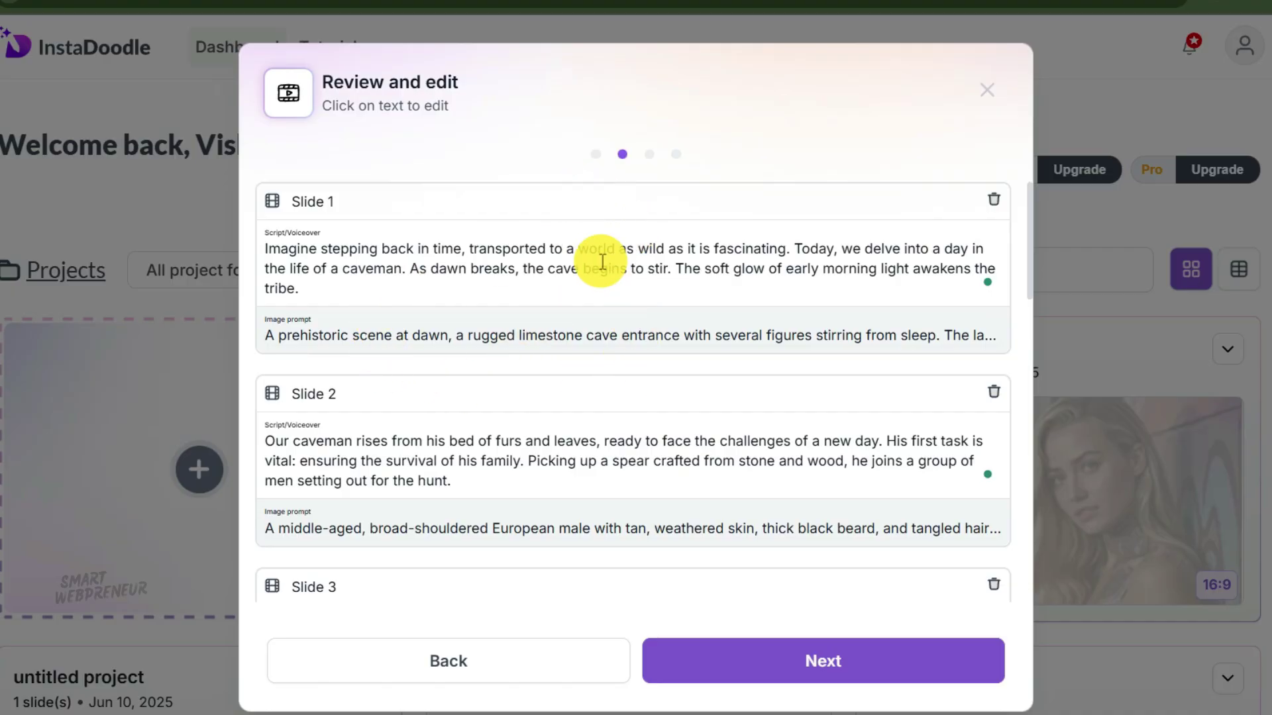
{"action": "scroll", "coordinate": [637, 265], "scroll_direction": "down", "scroll_amount": 2}
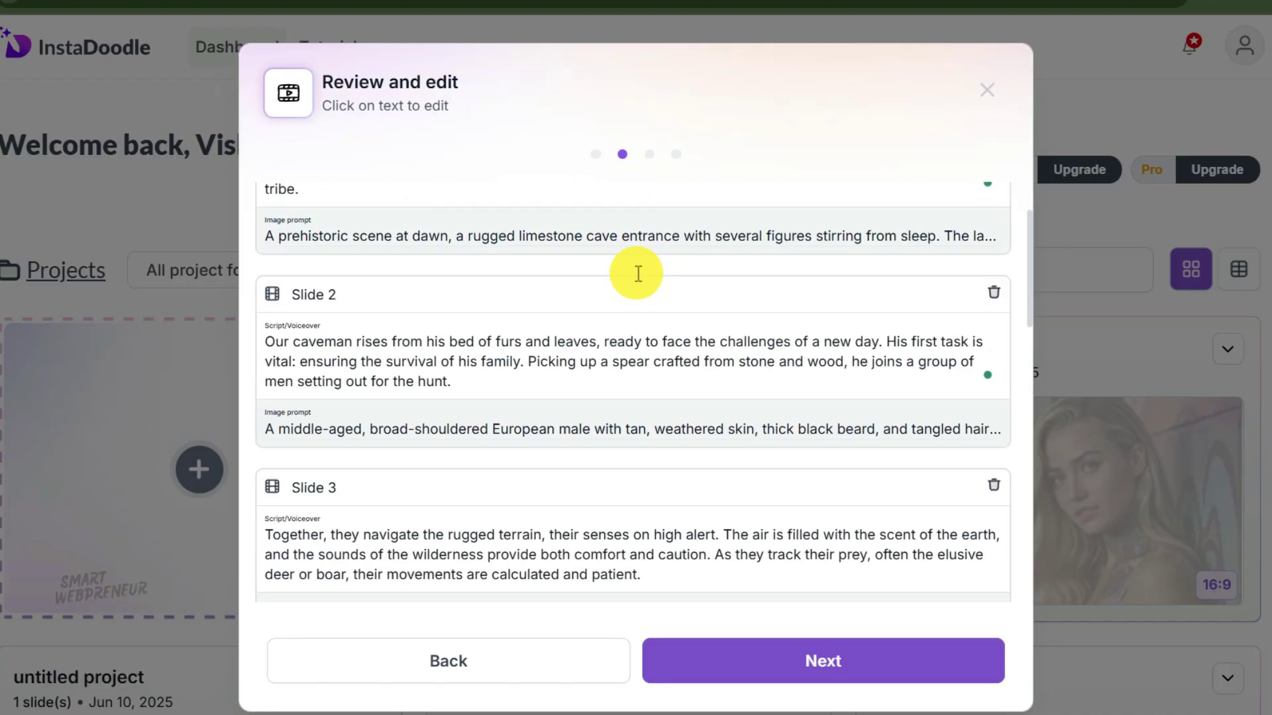
{"action": "scroll", "coordinate": [637, 273], "scroll_direction": "down", "scroll_amount": 5}
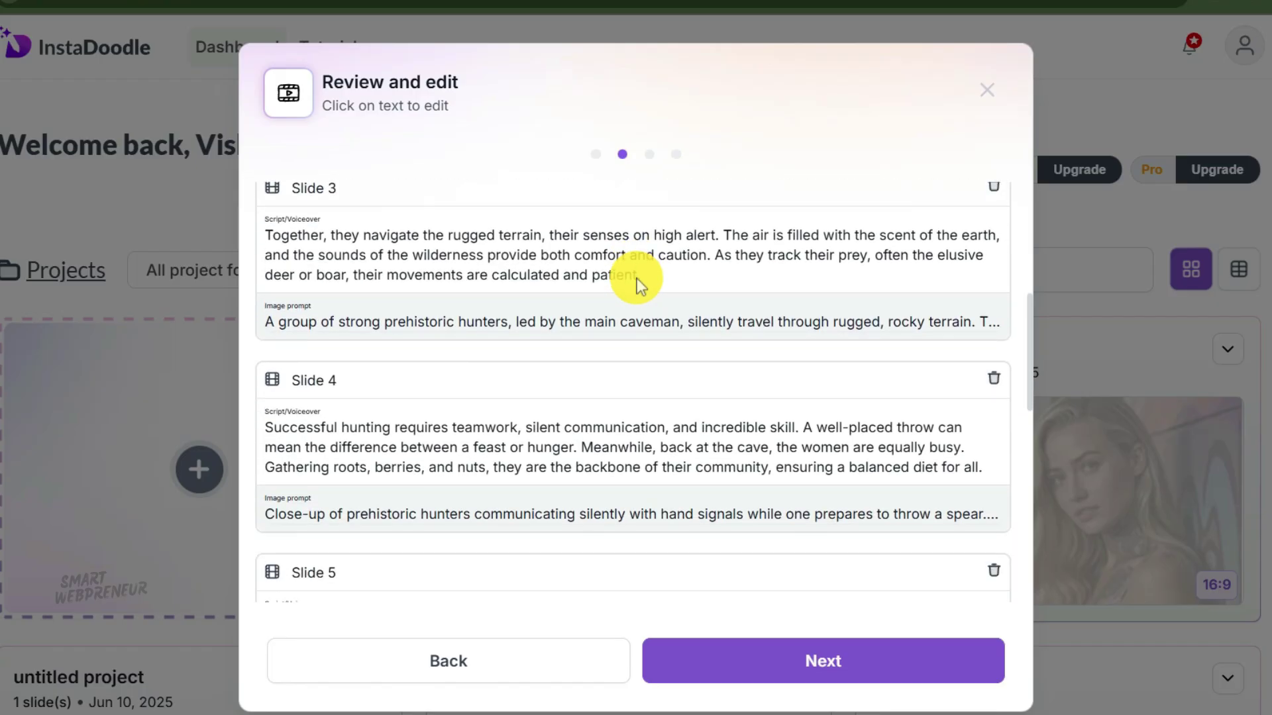
{"action": "scroll", "coordinate": [637, 284], "scroll_direction": "down", "scroll_amount": 5}
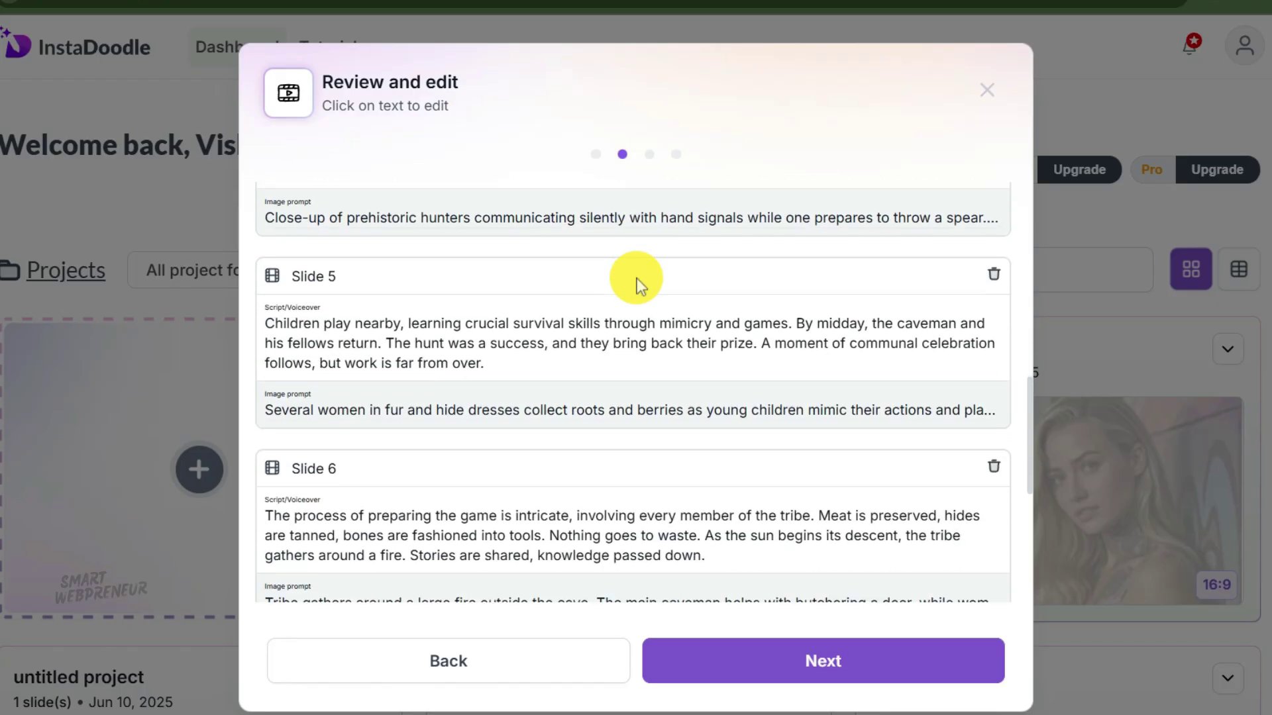
{"action": "scroll", "coordinate": [637, 284], "scroll_direction": "down", "scroll_amount": 5}
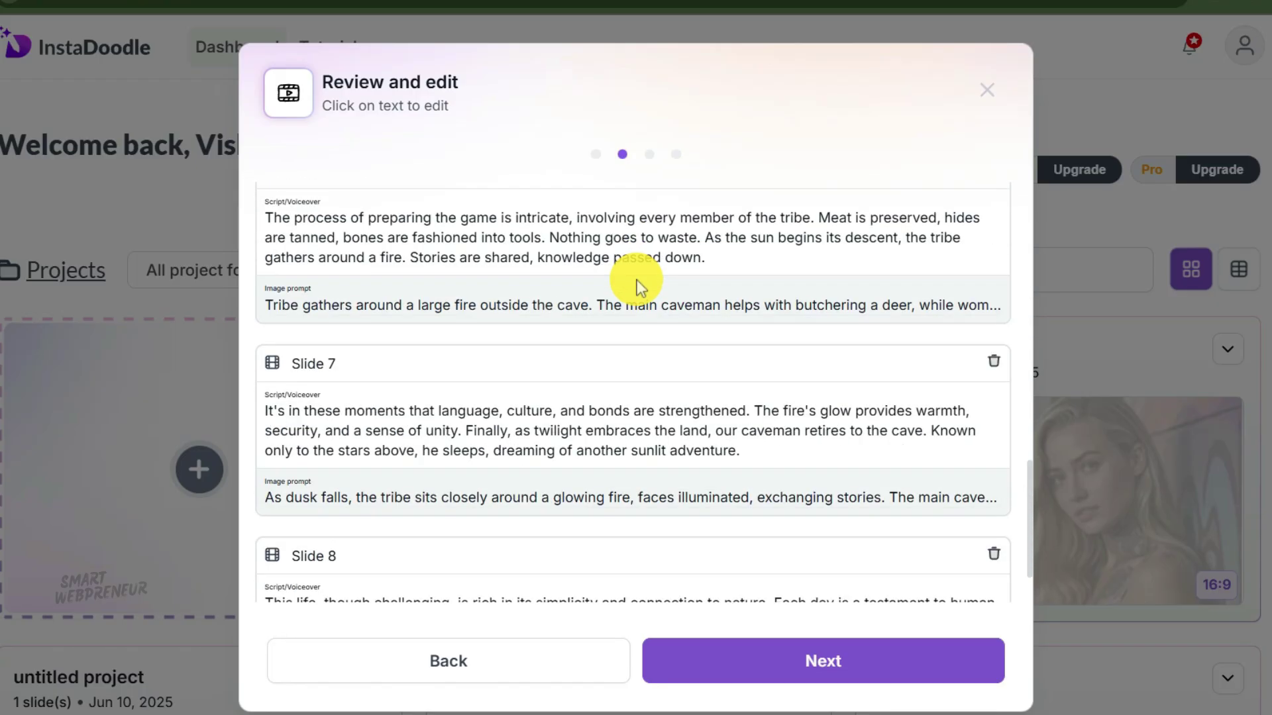
{"action": "scroll", "coordinate": [637, 283], "scroll_direction": "down", "scroll_amount": 2}
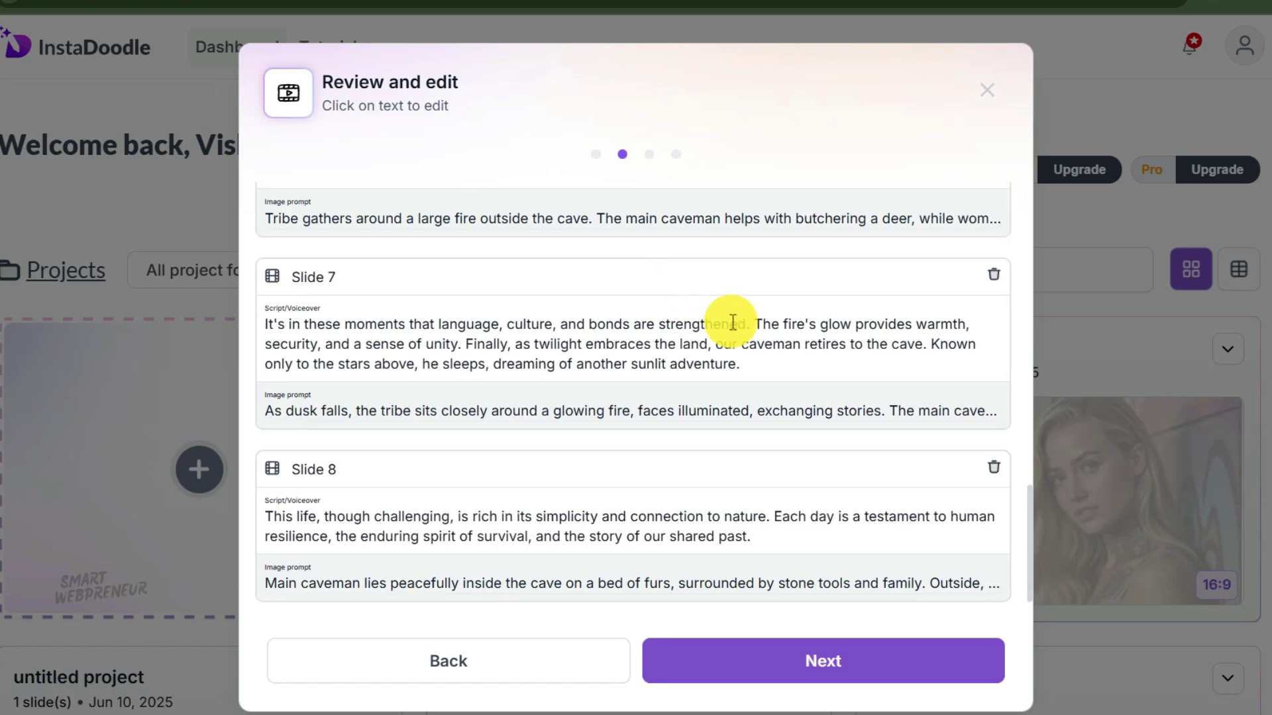
{"action": "scroll", "coordinate": [735, 331], "scroll_direction": "up", "scroll_amount": 15}
{"action": "scroll", "coordinate": [736, 331], "scroll_direction": "up", "scroll_amount": 2}
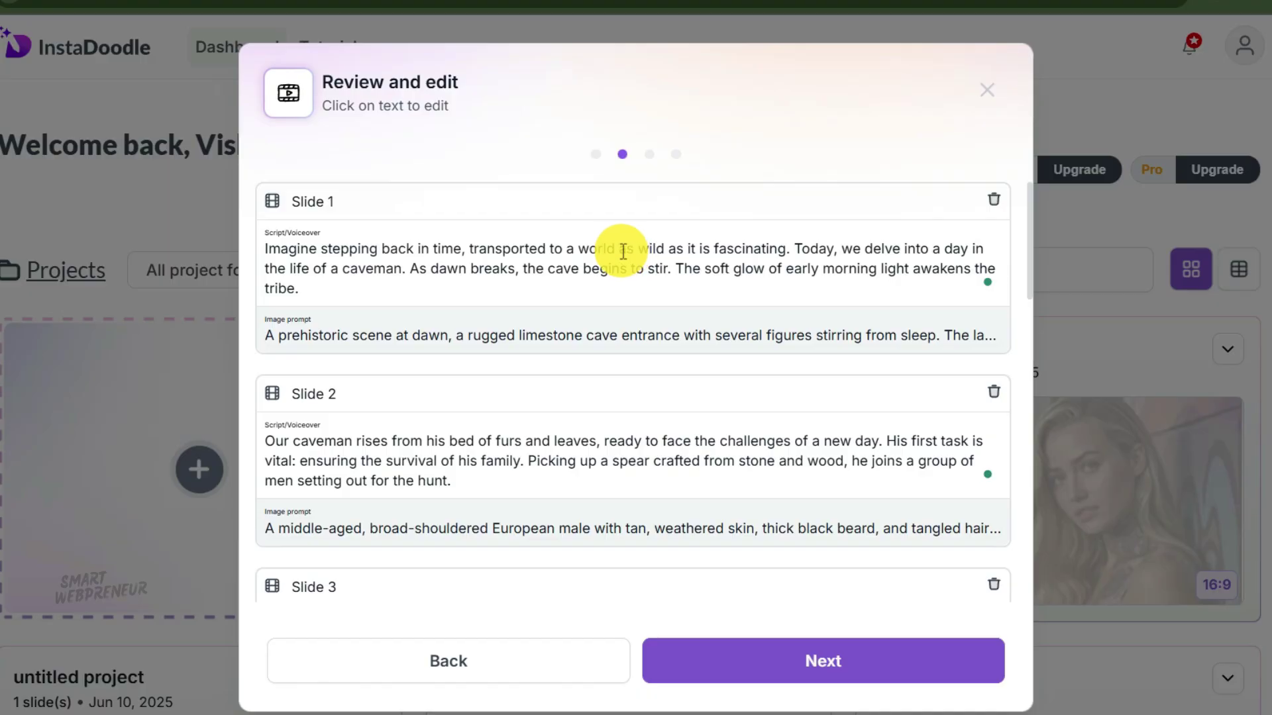
{"action": "left_click", "coordinate": [299, 263]}
{"action": "left_click", "coordinate": [296, 247]}
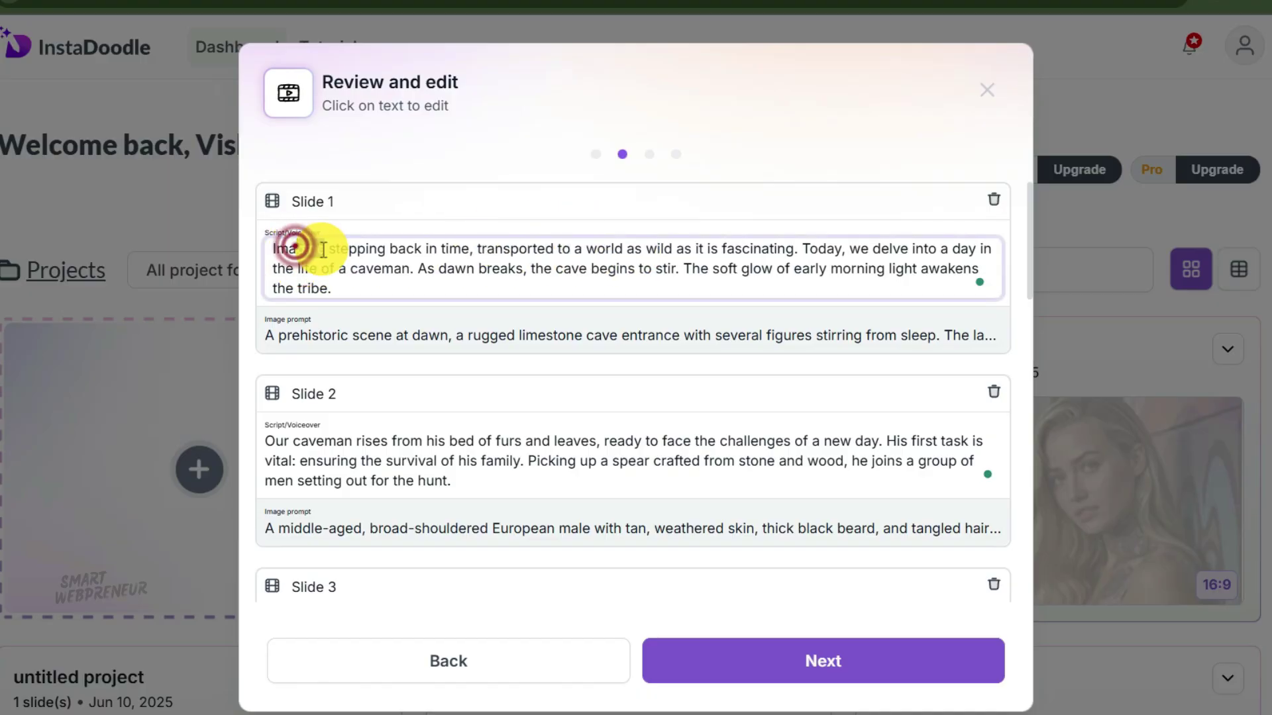
{"action": "left_click_drag", "start_coordinate": [322, 249], "coordinate": [692, 270]}
{"action": "left_click", "coordinate": [390, 255]}
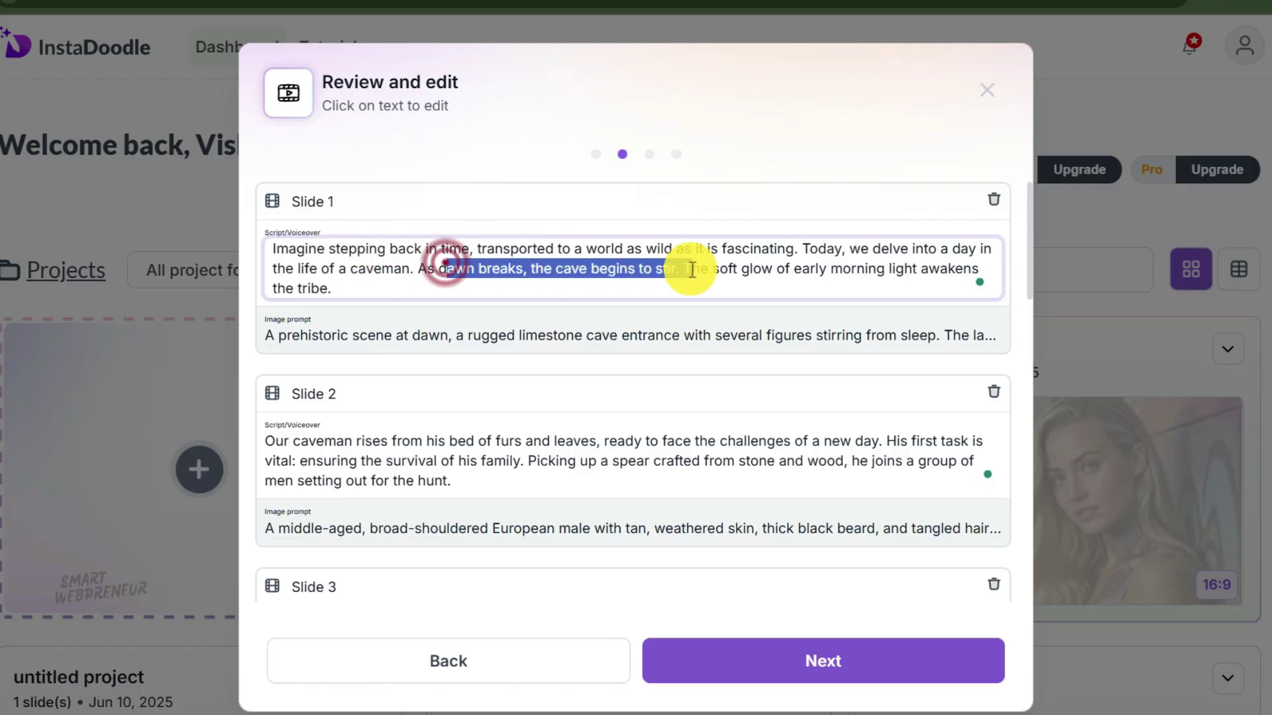
{"action": "left_click", "coordinate": [698, 270]}
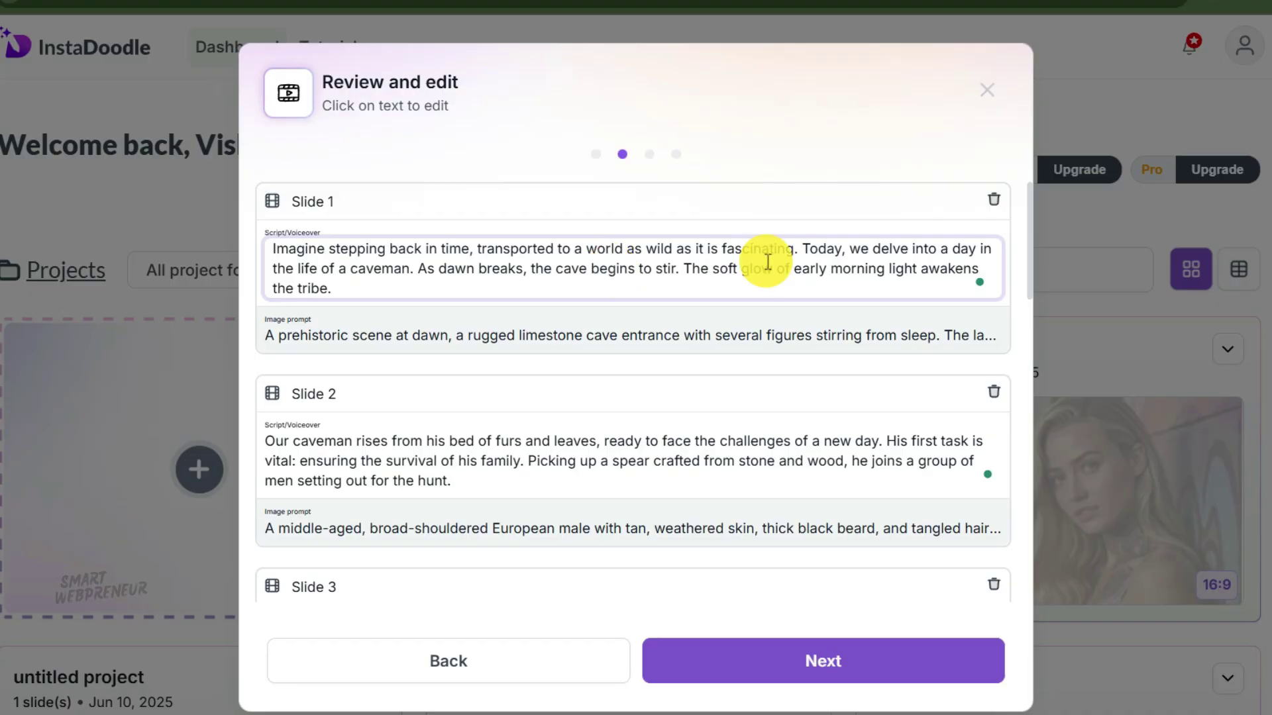
{"action": "left_click", "coordinate": [619, 336]}
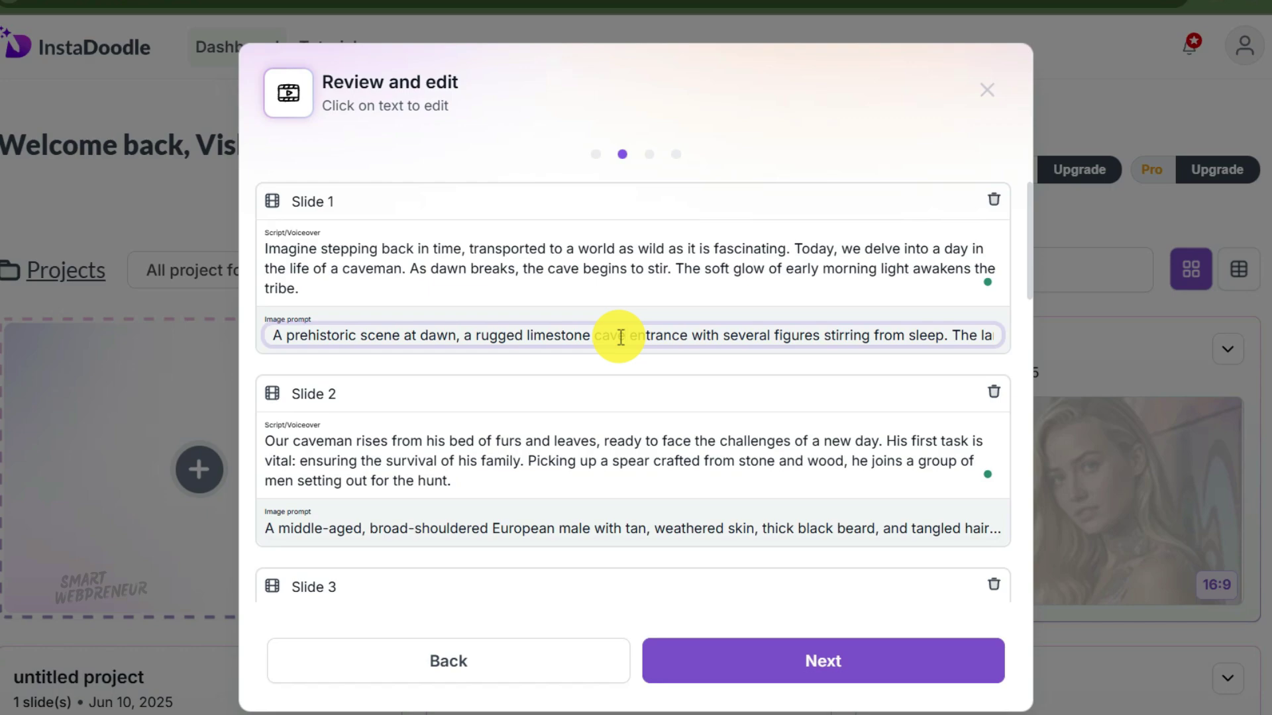
{"action": "left_click", "coordinate": [569, 529]}
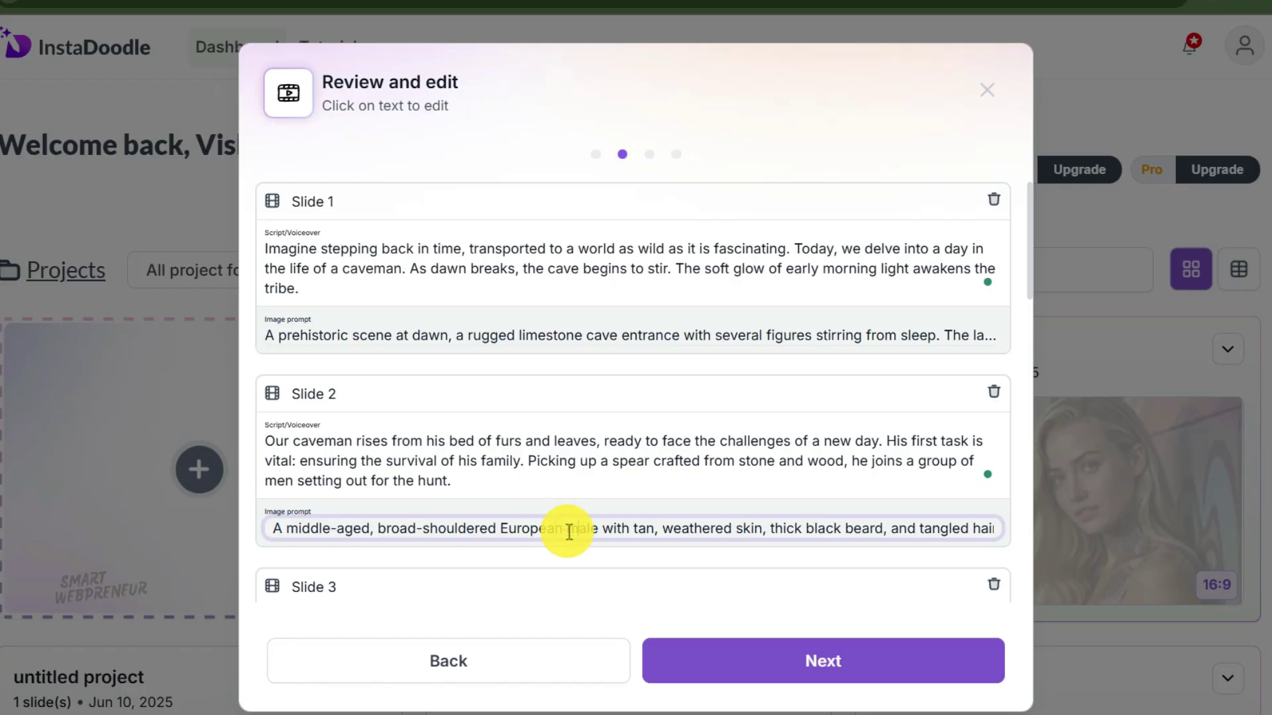
{"action": "left_click", "coordinate": [403, 532]}
{"action": "left_click_drag", "start_coordinate": [373, 528], "coordinate": [530, 532]}
{"action": "left_click", "coordinate": [532, 534]}
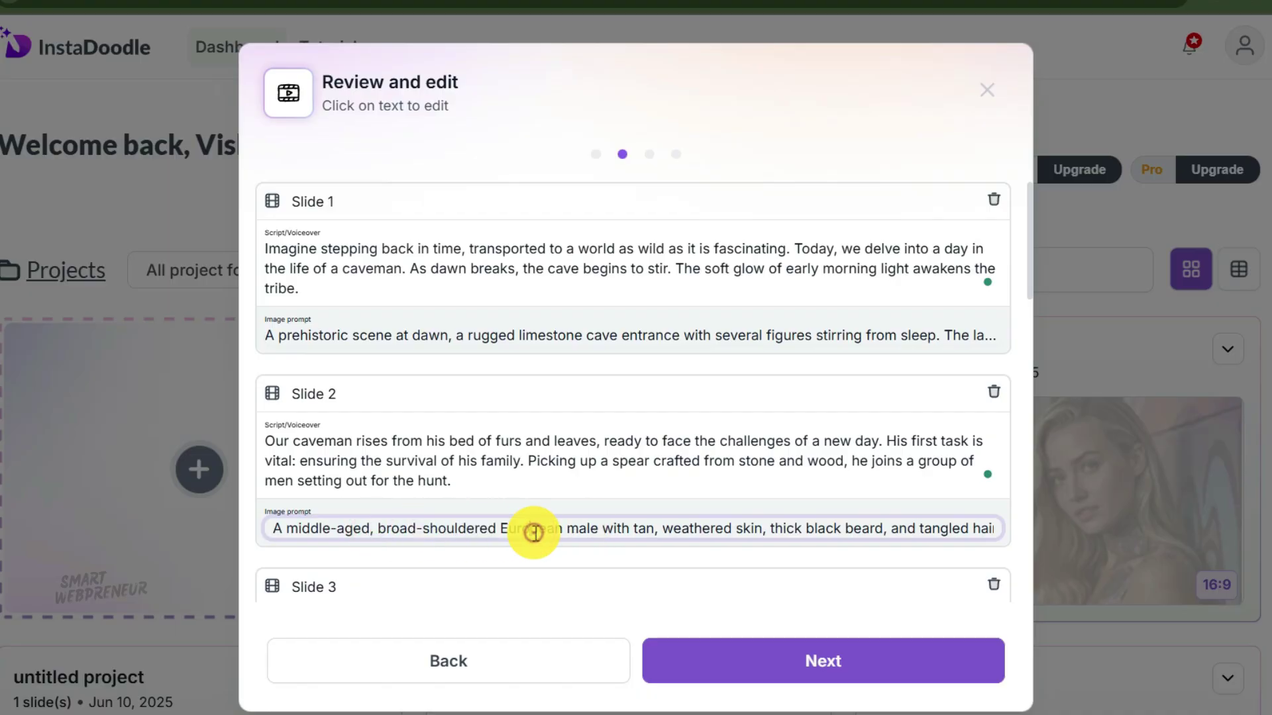
{"action": "triple_click", "coordinate": [704, 526]}
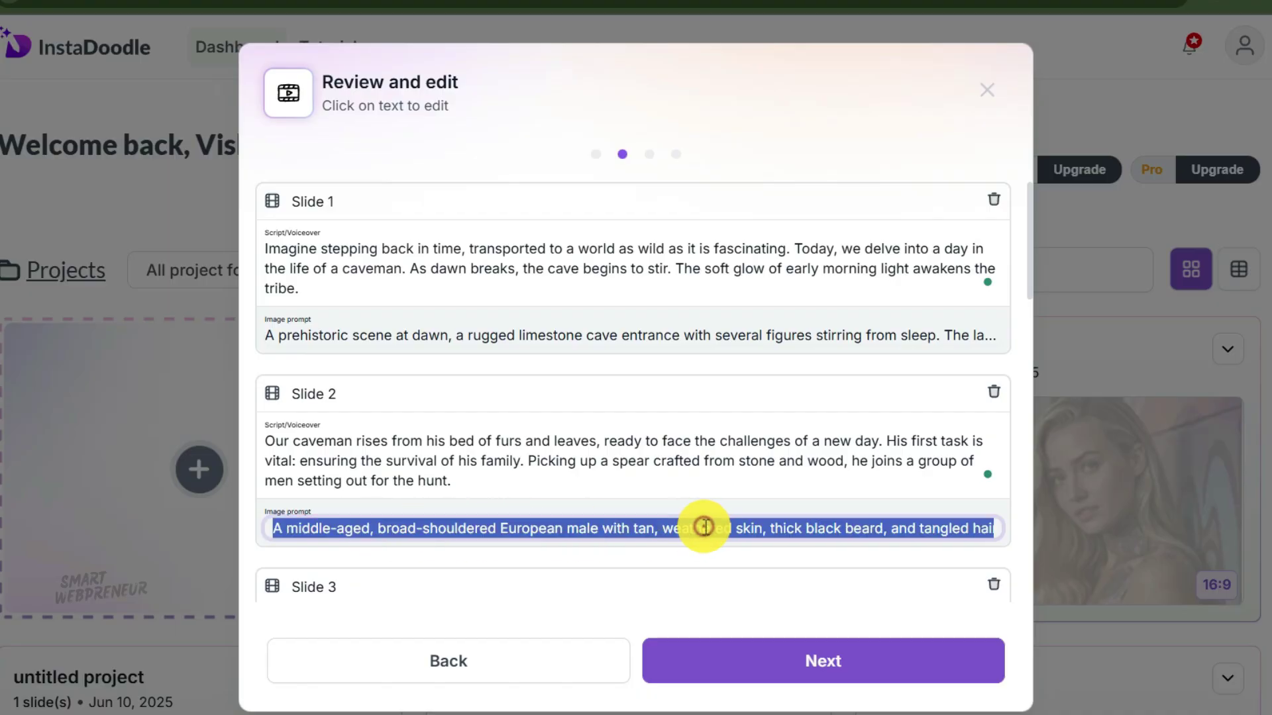
{"action": "left_click", "coordinate": [705, 528]}
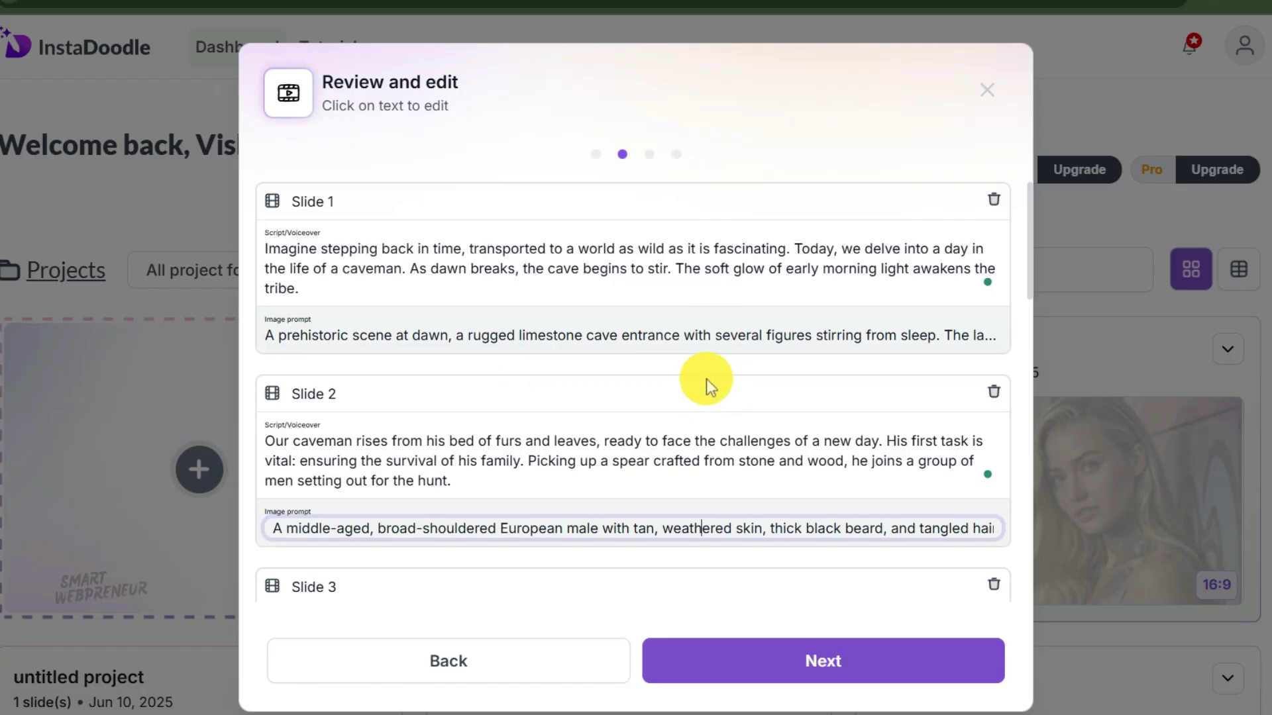
{"action": "scroll", "coordinate": [626, 315], "scroll_direction": "down", "scroll_amount": 5}
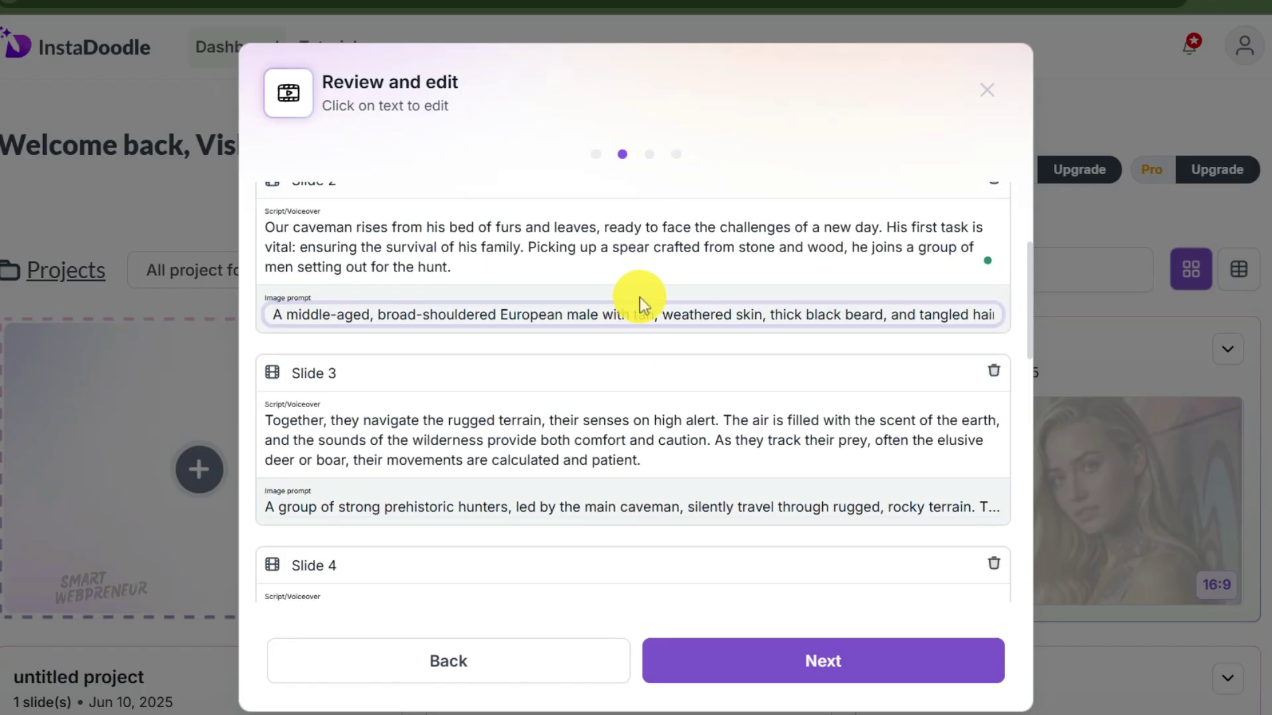
{"action": "scroll", "coordinate": [638, 297], "scroll_direction": "down", "scroll_amount": 2}
{"action": "scroll", "coordinate": [638, 293], "scroll_direction": "down", "scroll_amount": 3}
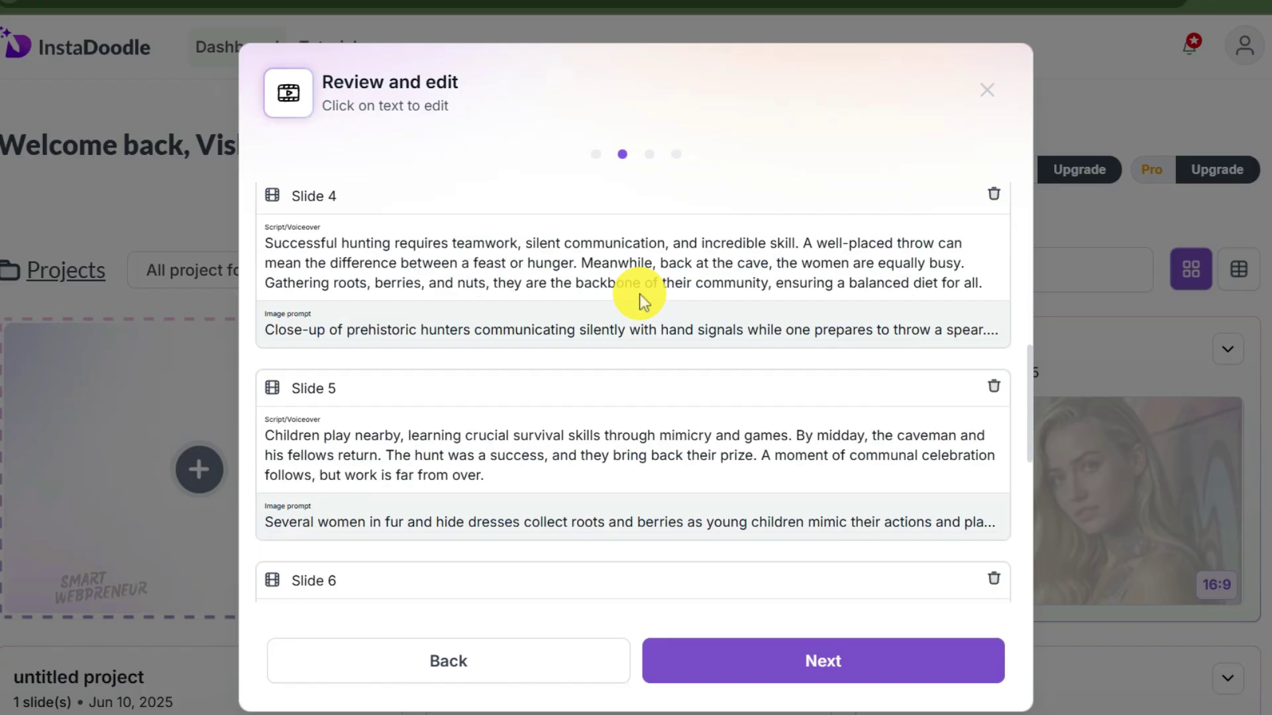
{"action": "scroll", "coordinate": [638, 293], "scroll_direction": "up", "scroll_amount": 5}
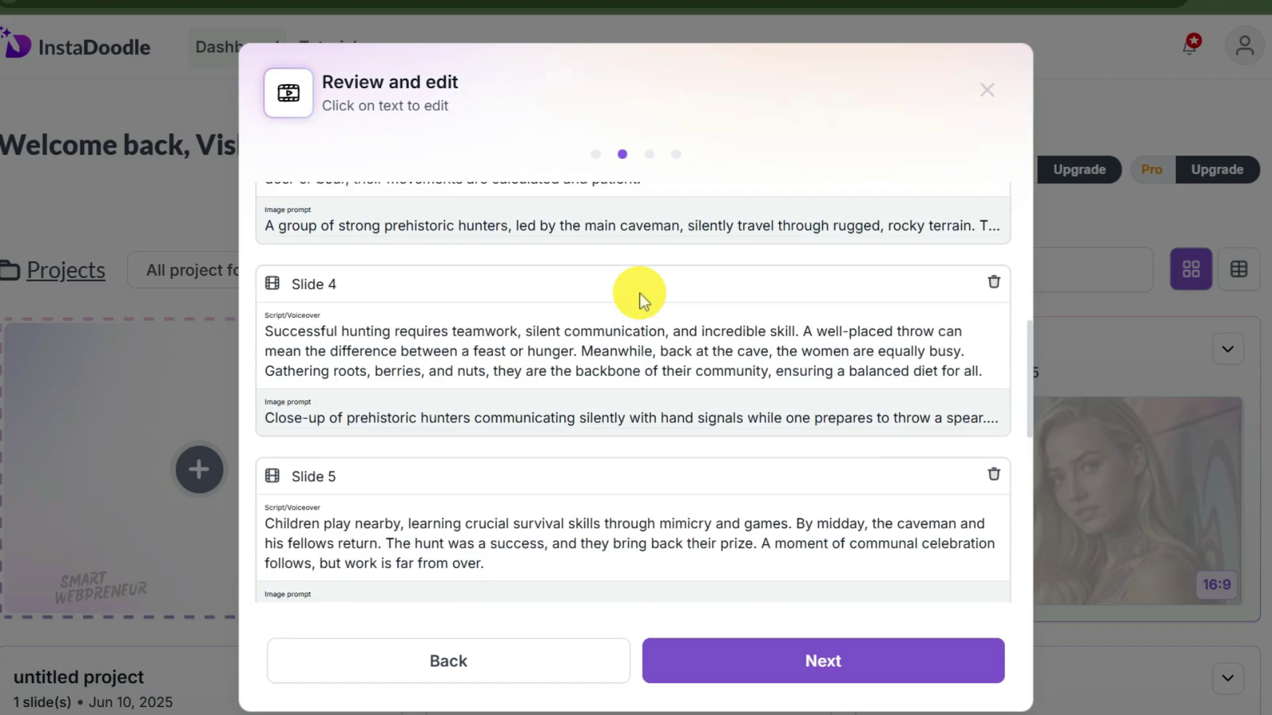
{"action": "scroll", "coordinate": [640, 293], "scroll_direction": "up", "scroll_amount": 6}
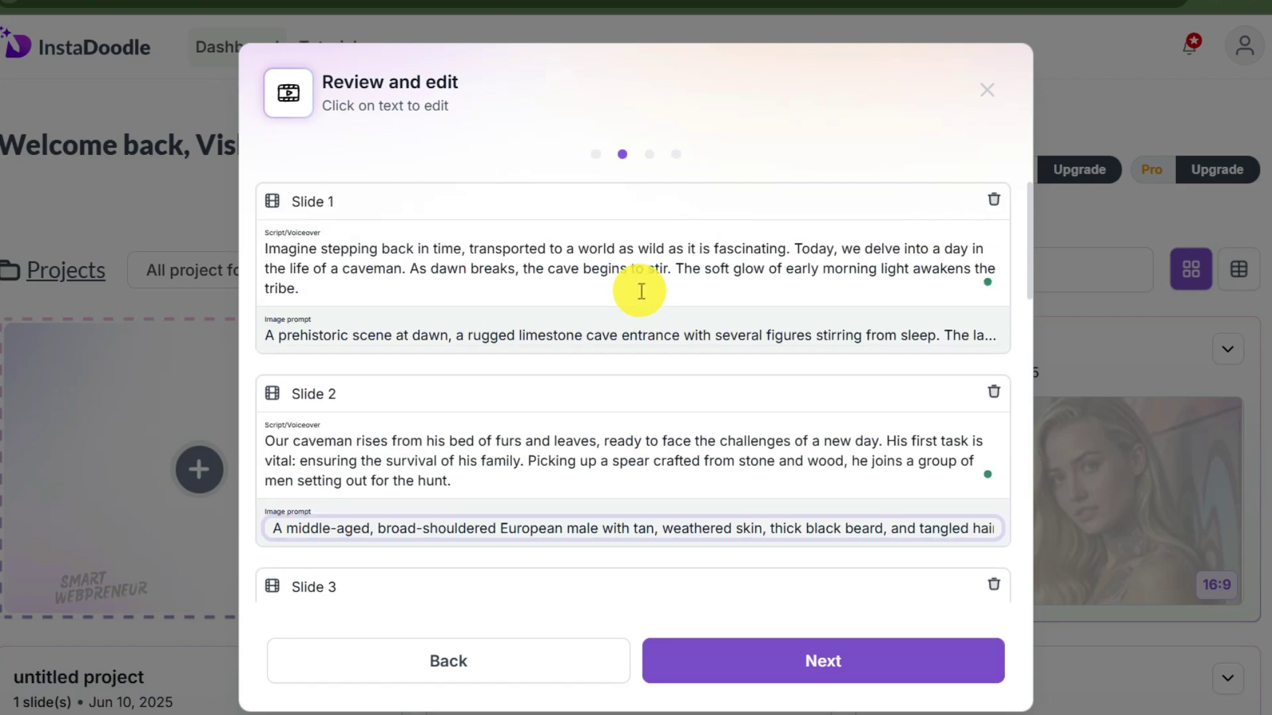
{"action": "scroll", "coordinate": [646, 289], "scroll_direction": "down", "scroll_amount": 12}
Step: Choose the Color Cartoon AI style, browse the project-type templates, and continue
{"action": "left_click", "coordinate": [824, 663]}
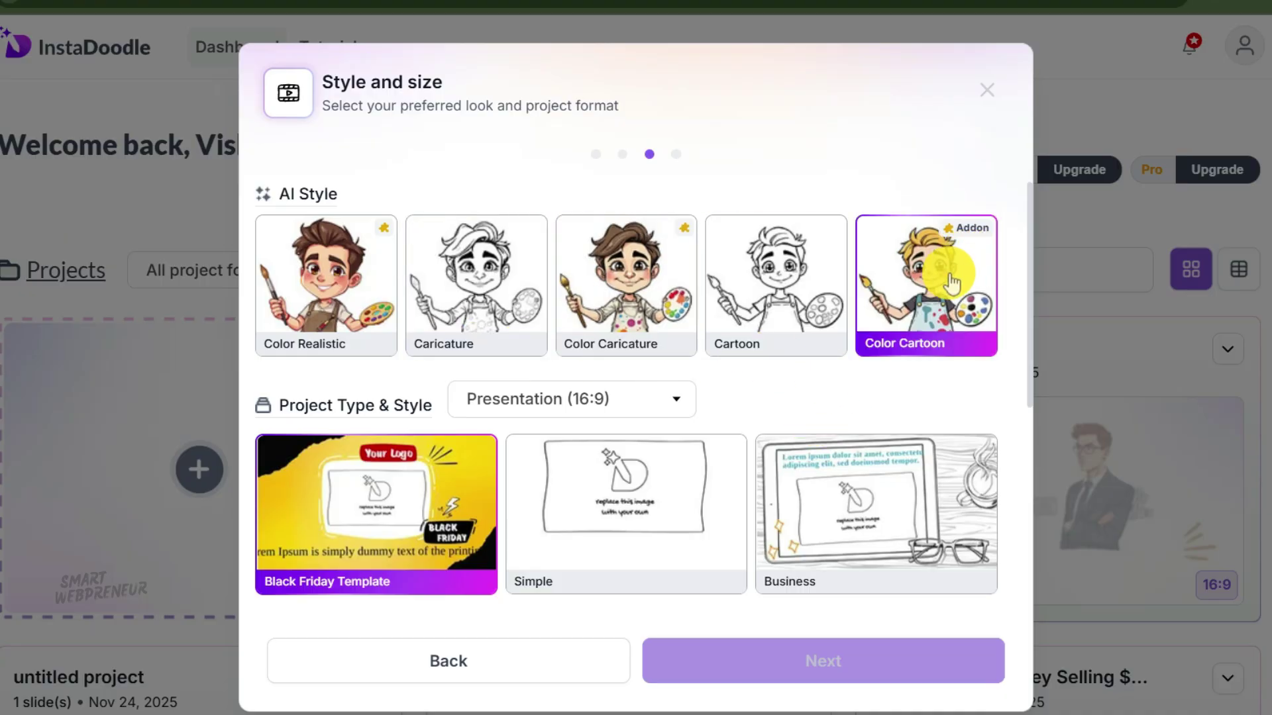
{"action": "left_click", "coordinate": [935, 287]}
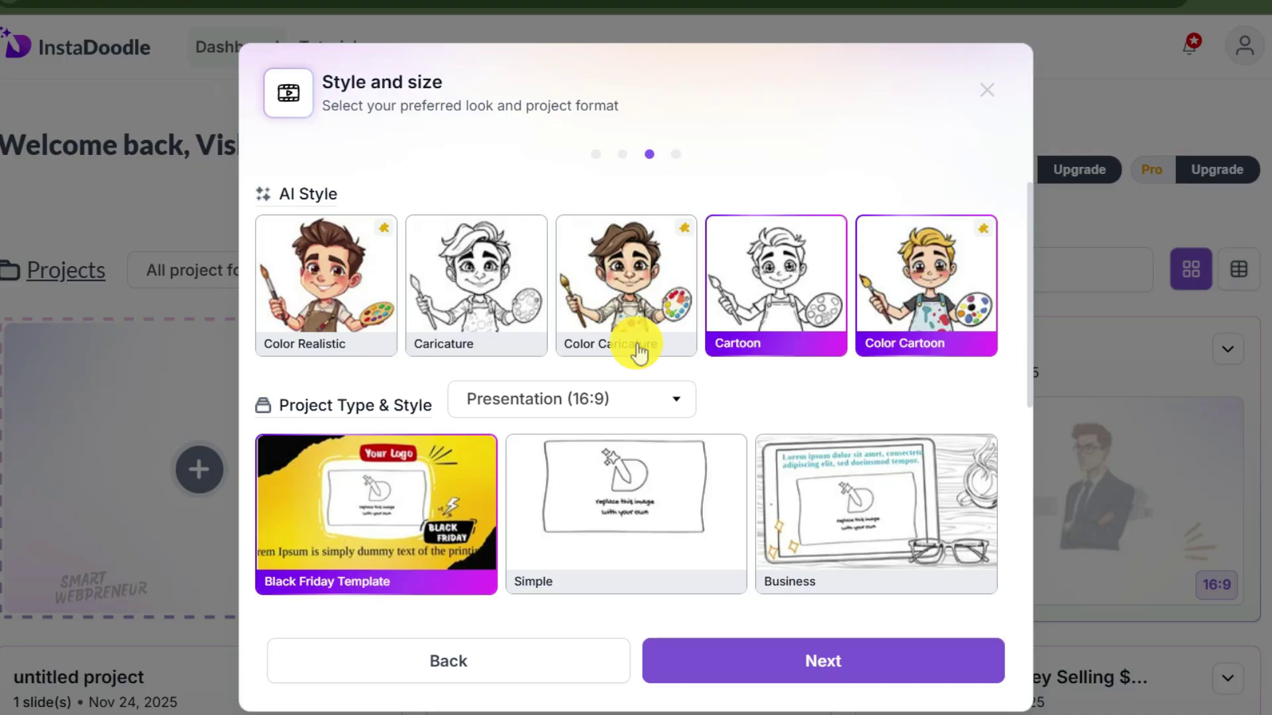
{"action": "scroll", "coordinate": [724, 417], "scroll_direction": "down", "scroll_amount": 3}
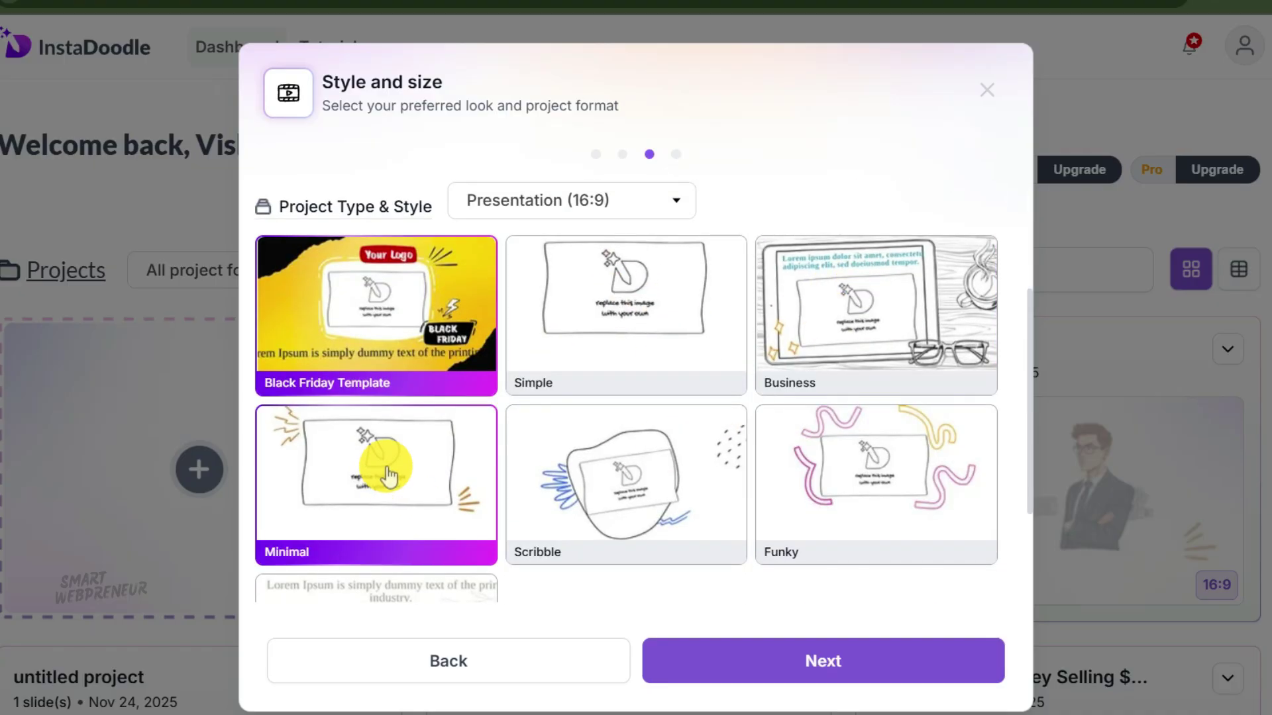
{"action": "scroll", "coordinate": [420, 448], "scroll_direction": "down", "scroll_amount": 1}
{"action": "left_click", "coordinate": [818, 656]}
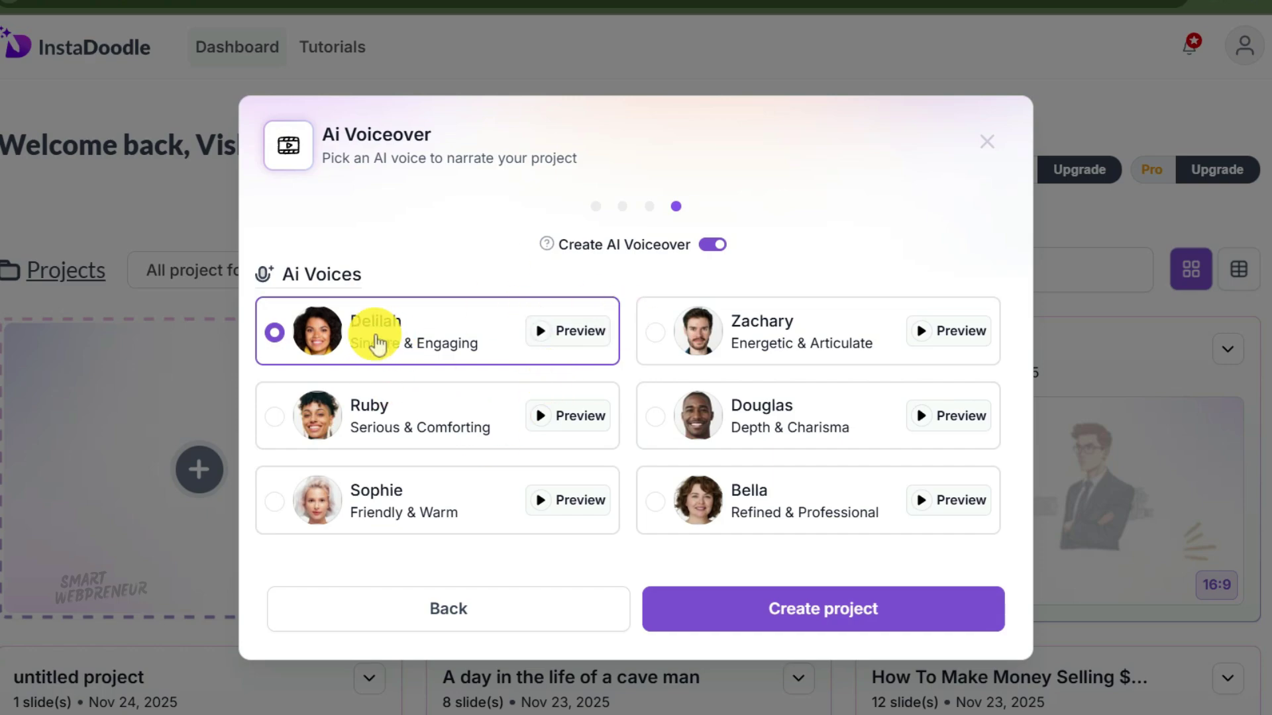
Step: Preview the Delilah narration voice and create the caveman project
{"action": "left_click", "coordinate": [545, 335]}
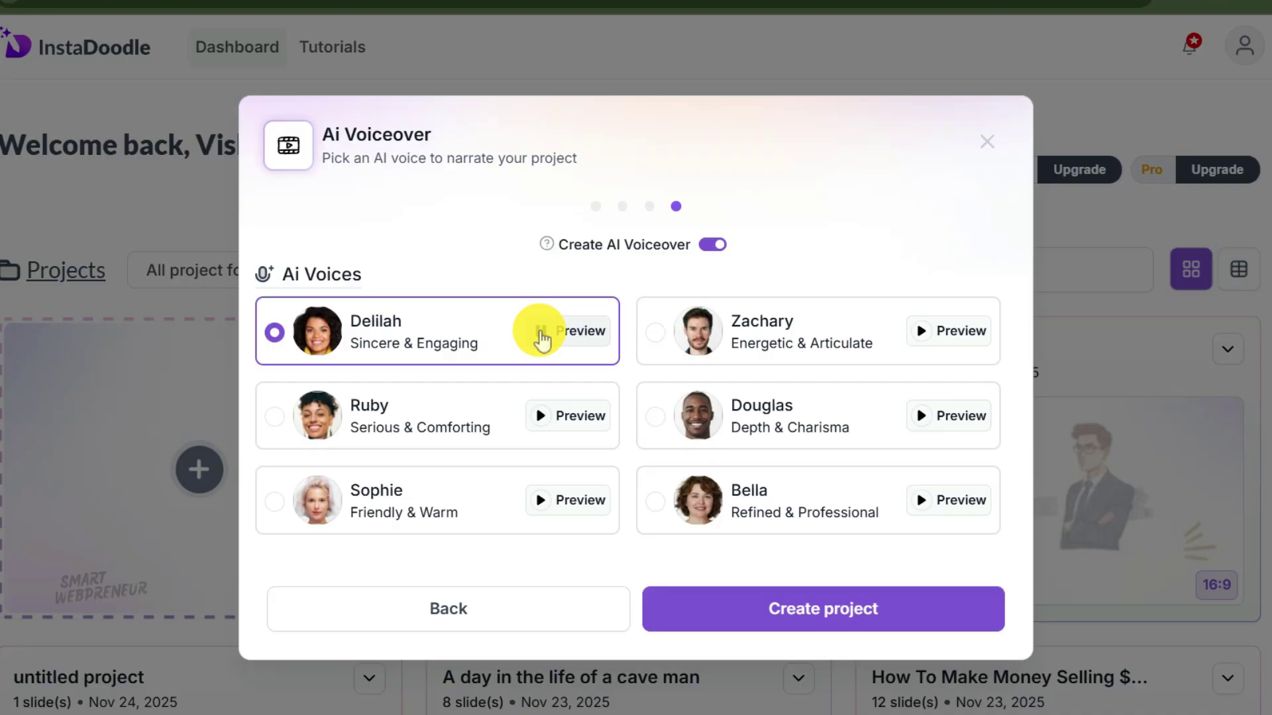
{"action": "left_click", "coordinate": [768, 619]}
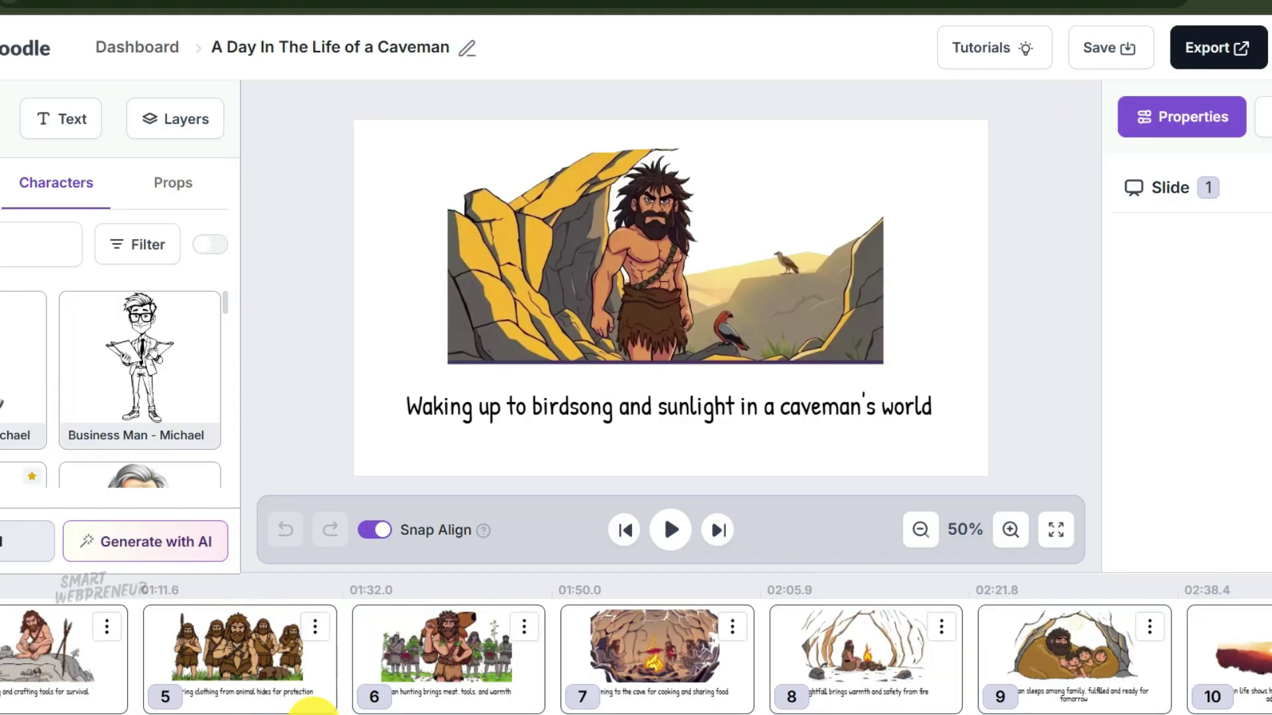
Step: Return the timeline to slide 1 and play a preview of the generated video
{"action": "scroll", "coordinate": [324, 662], "scroll_direction": "left", "scroll_amount": 5}
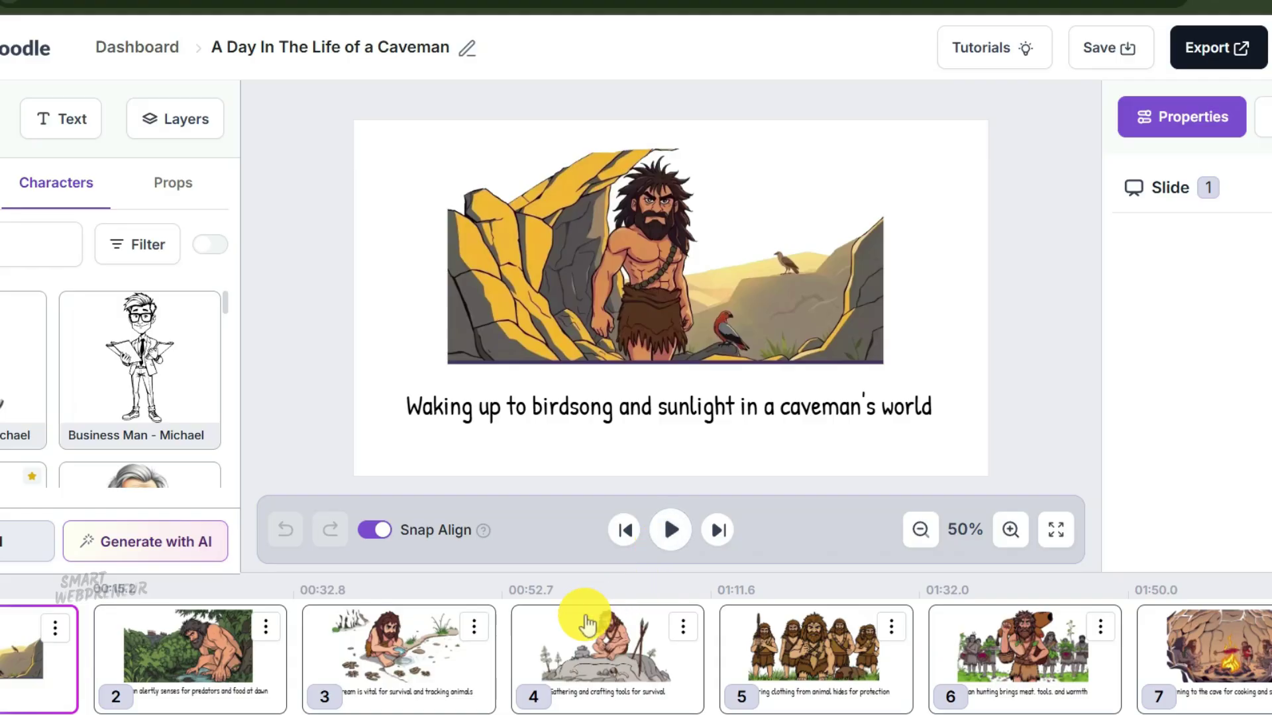
{"action": "left_click", "coordinate": [669, 535]}
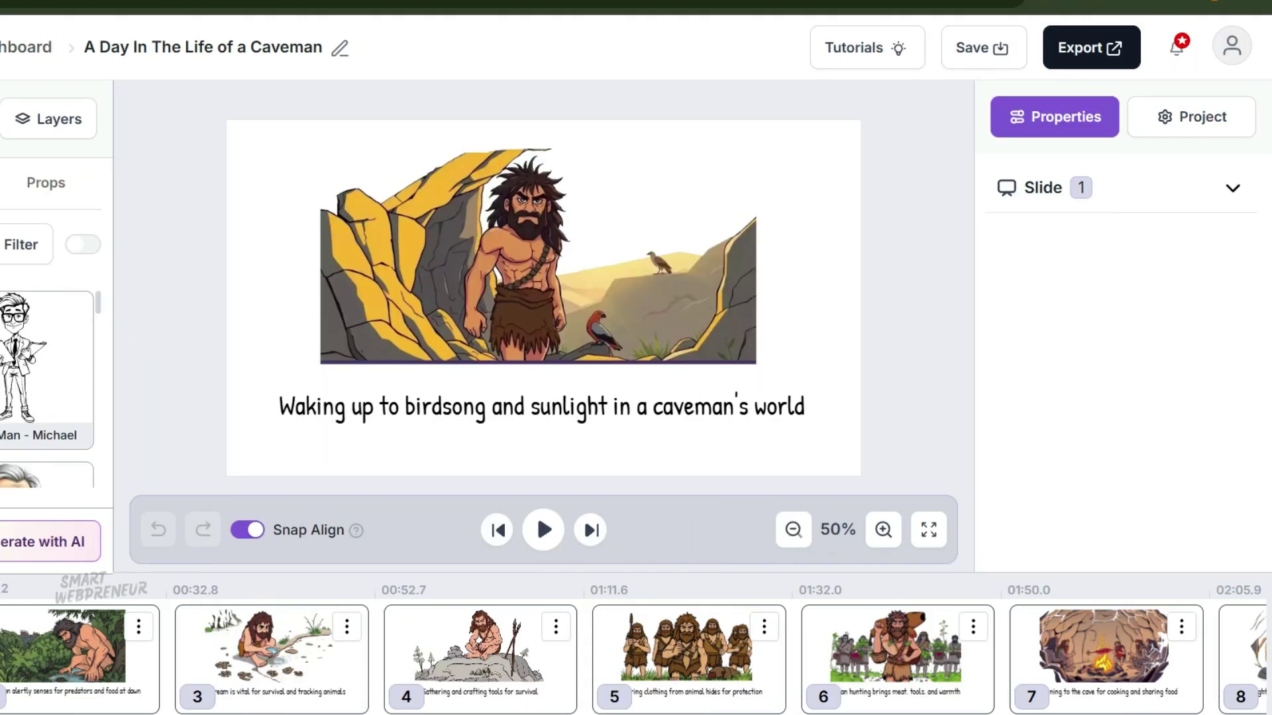
Step: Select a slide's caveman image and review its Fade animation and 12.5 sec End Delay
{"action": "left_click", "coordinate": [76, 647]}
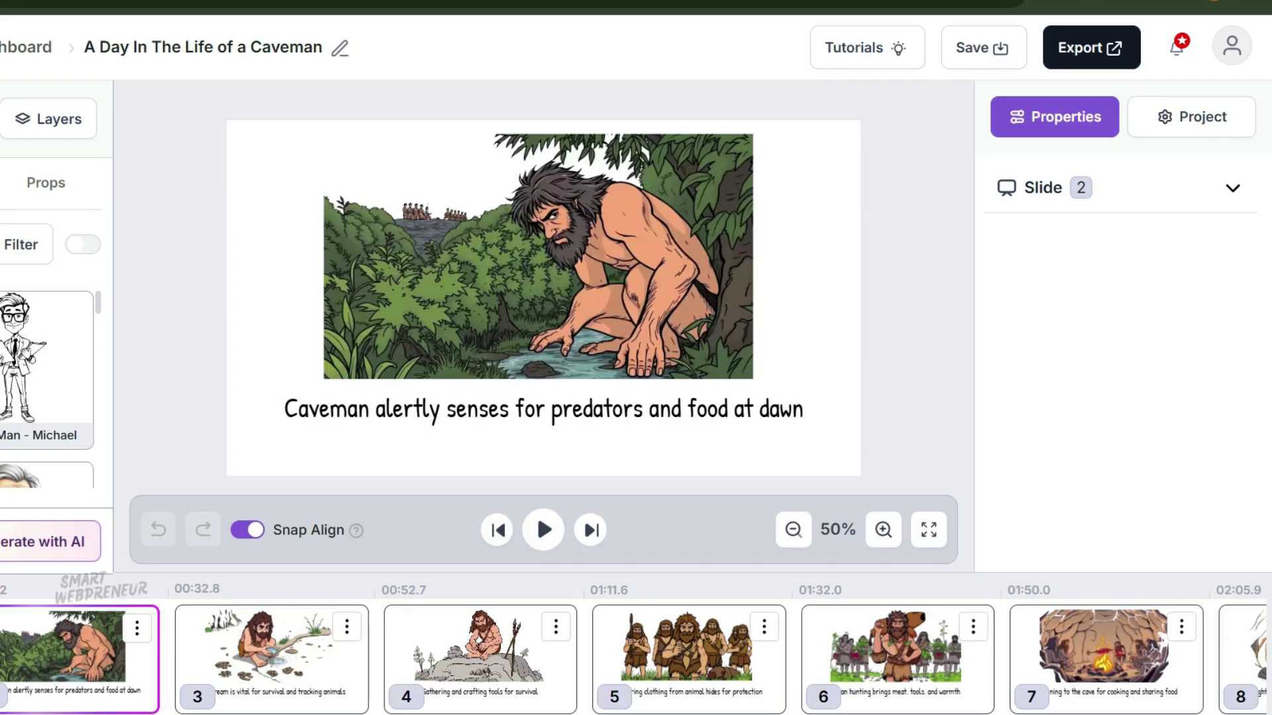
{"action": "key", "text": "Left"}
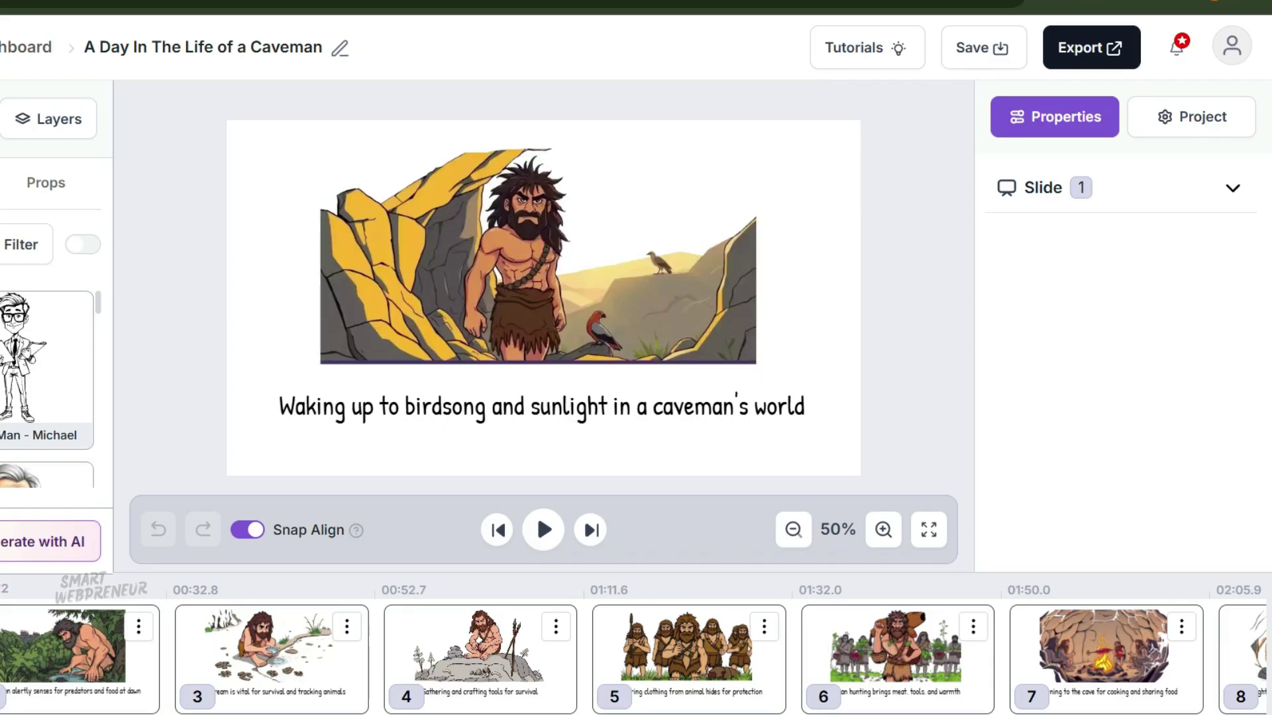
{"action": "left_click", "coordinate": [377, 275]}
{"action": "scroll", "coordinate": [1113, 311], "scroll_direction": "down", "scroll_amount": 2}
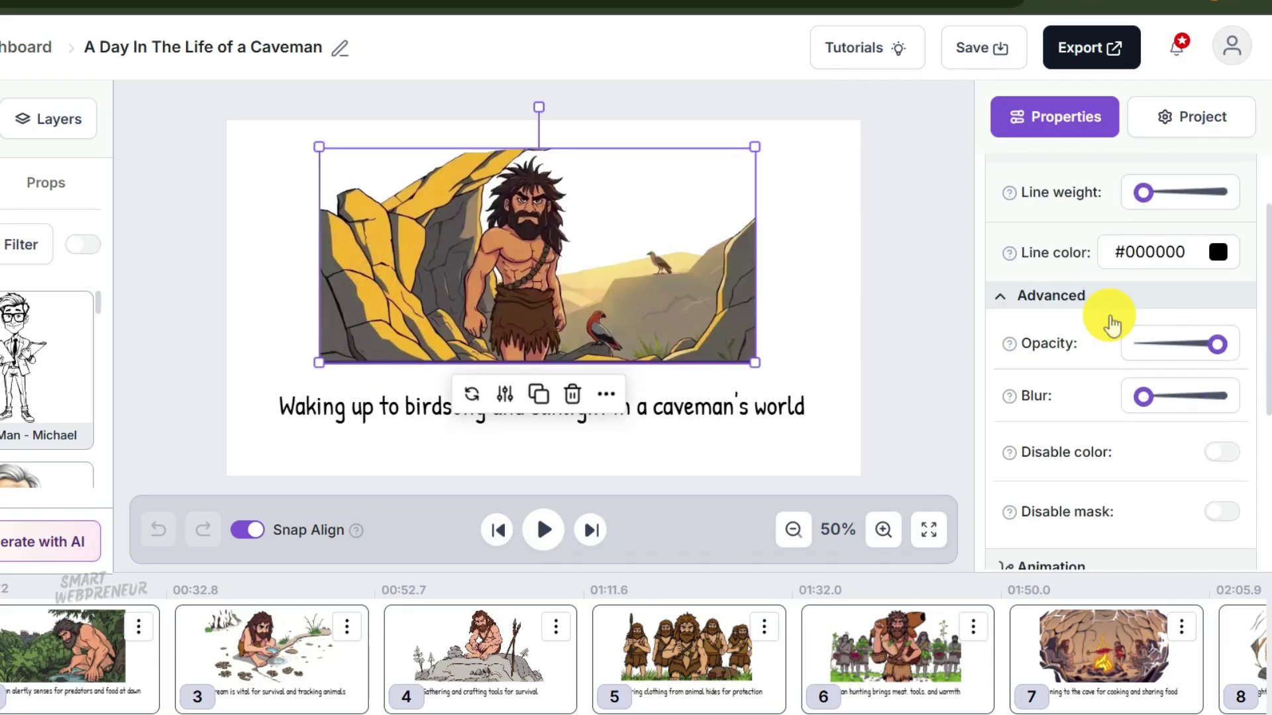
{"action": "scroll", "coordinate": [1113, 325], "scroll_direction": "down", "scroll_amount": 5}
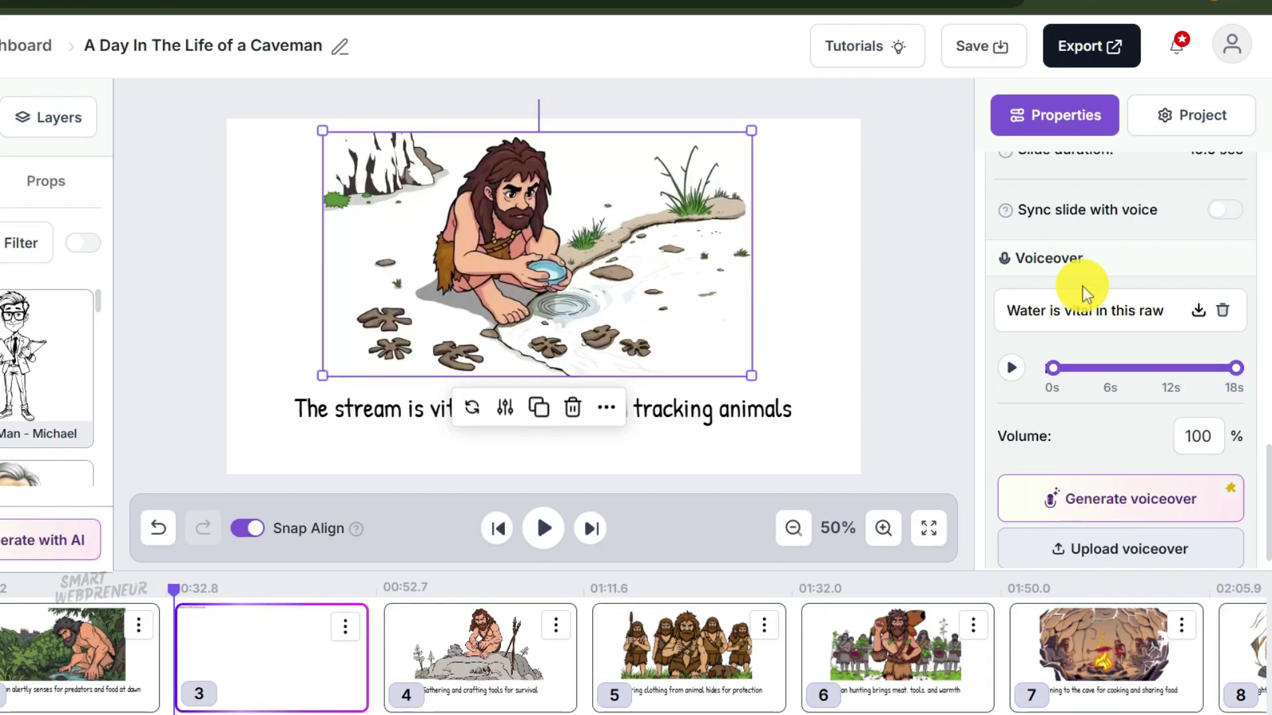
{"action": "scroll", "coordinate": [1112, 291], "scroll_direction": "up", "scroll_amount": 5}
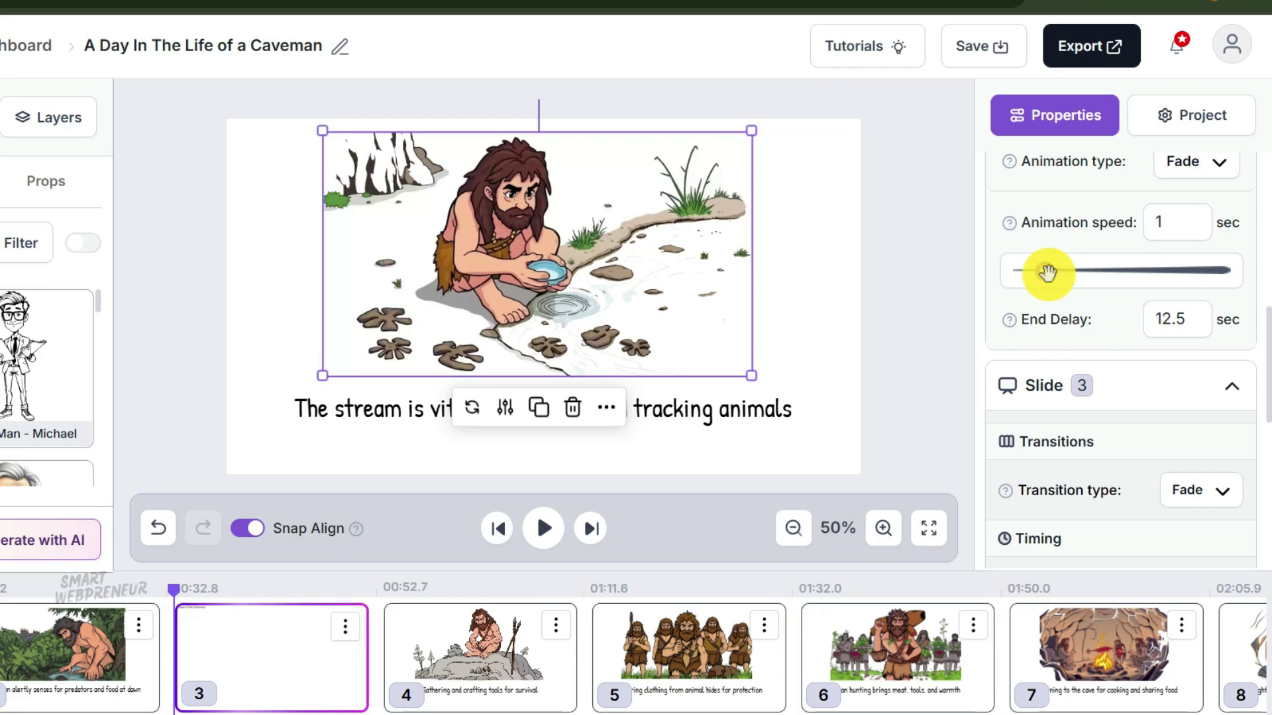
{"action": "left_click", "coordinate": [1157, 321]}
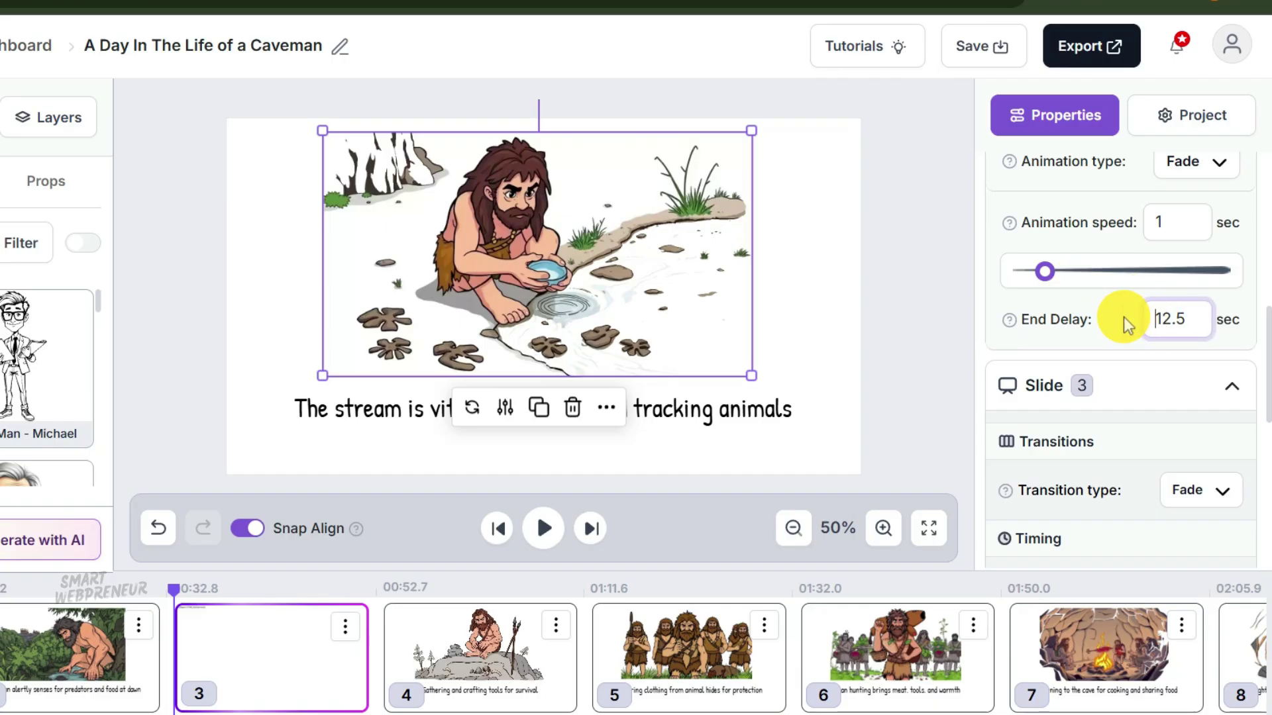
{"action": "left_click", "coordinate": [1051, 270]}
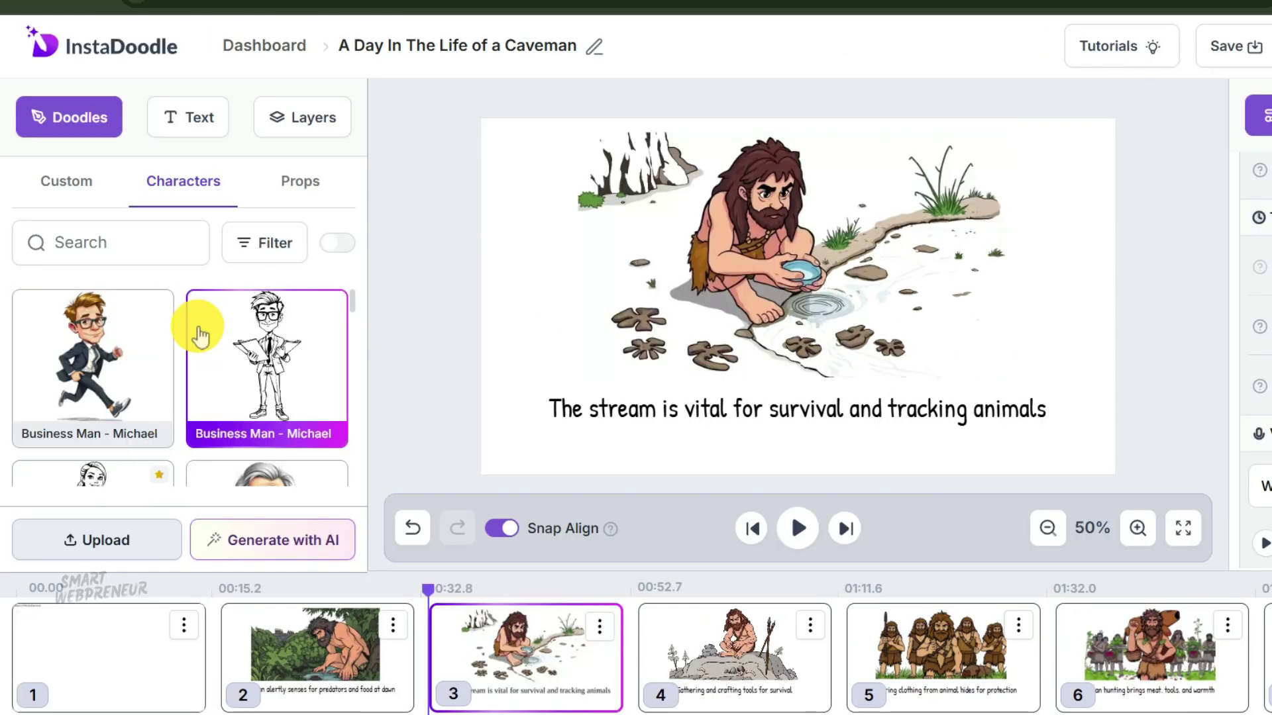
Step: Change slide 8's cave image animation from Fade to Draw
{"action": "left_click", "coordinate": [37, 130]}
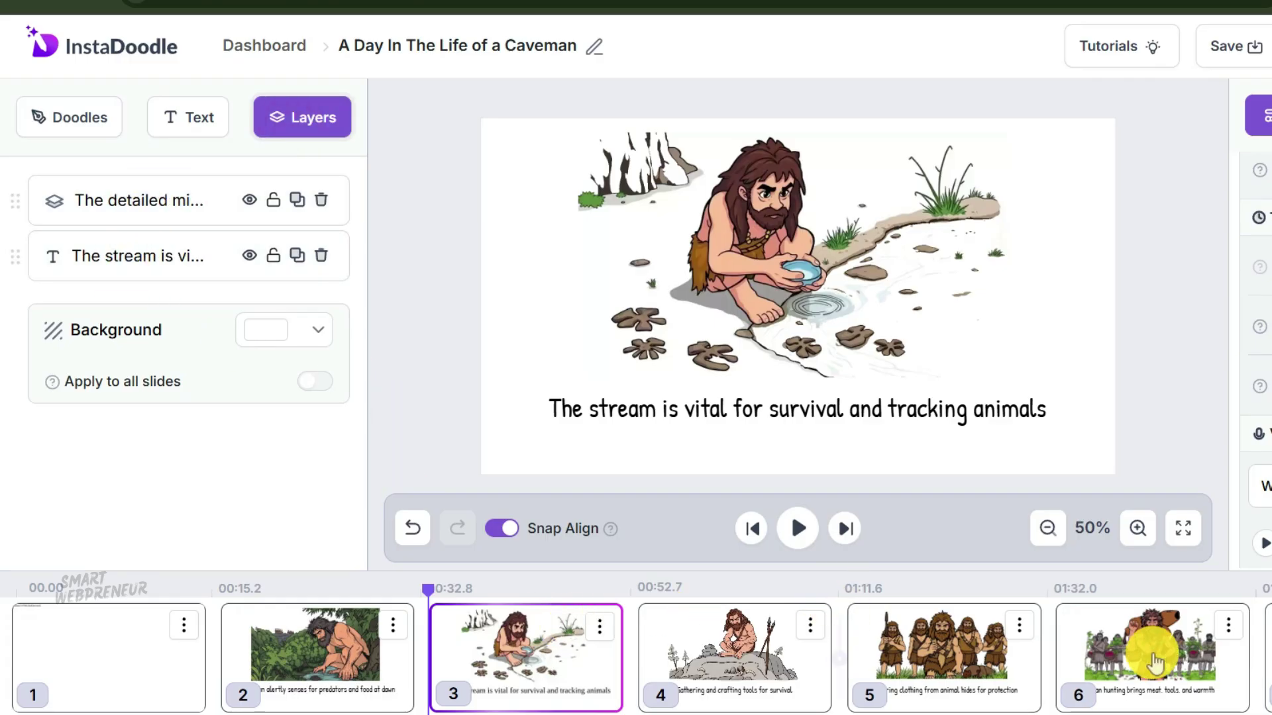
{"action": "left_click", "coordinate": [744, 628]}
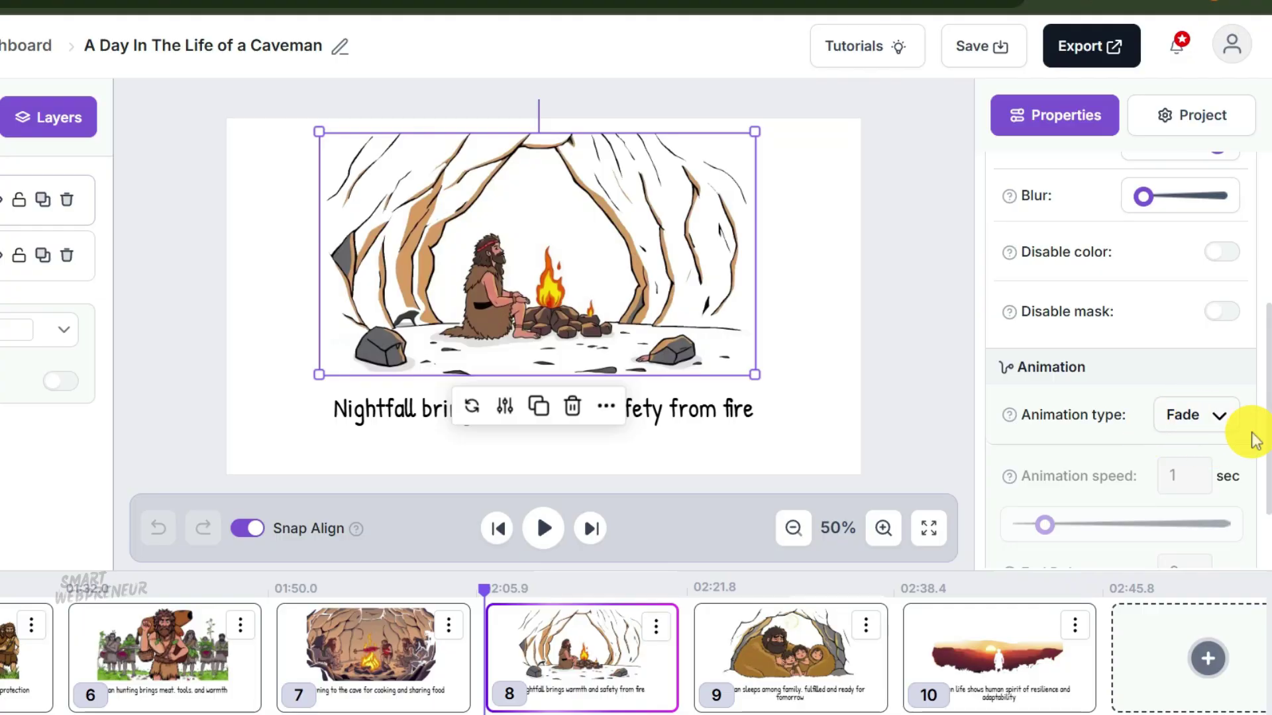
{"action": "left_click", "coordinate": [1200, 420]}
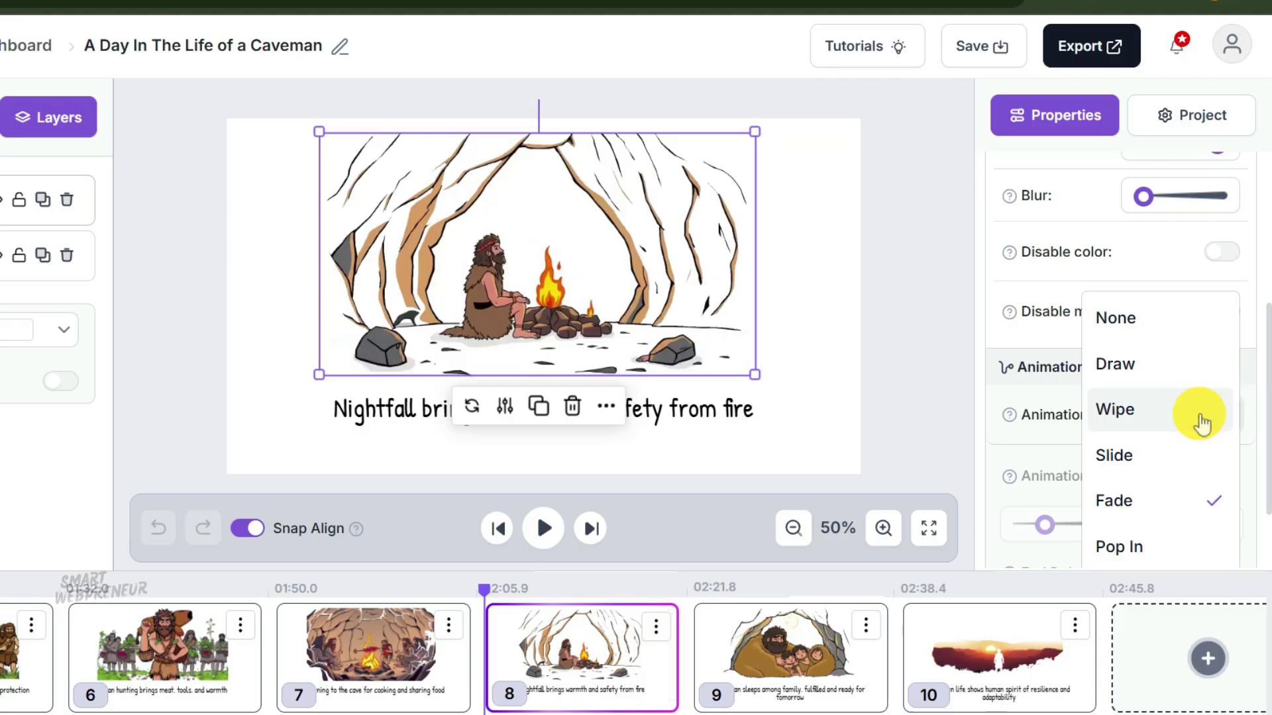
{"action": "left_click", "coordinate": [1107, 363]}
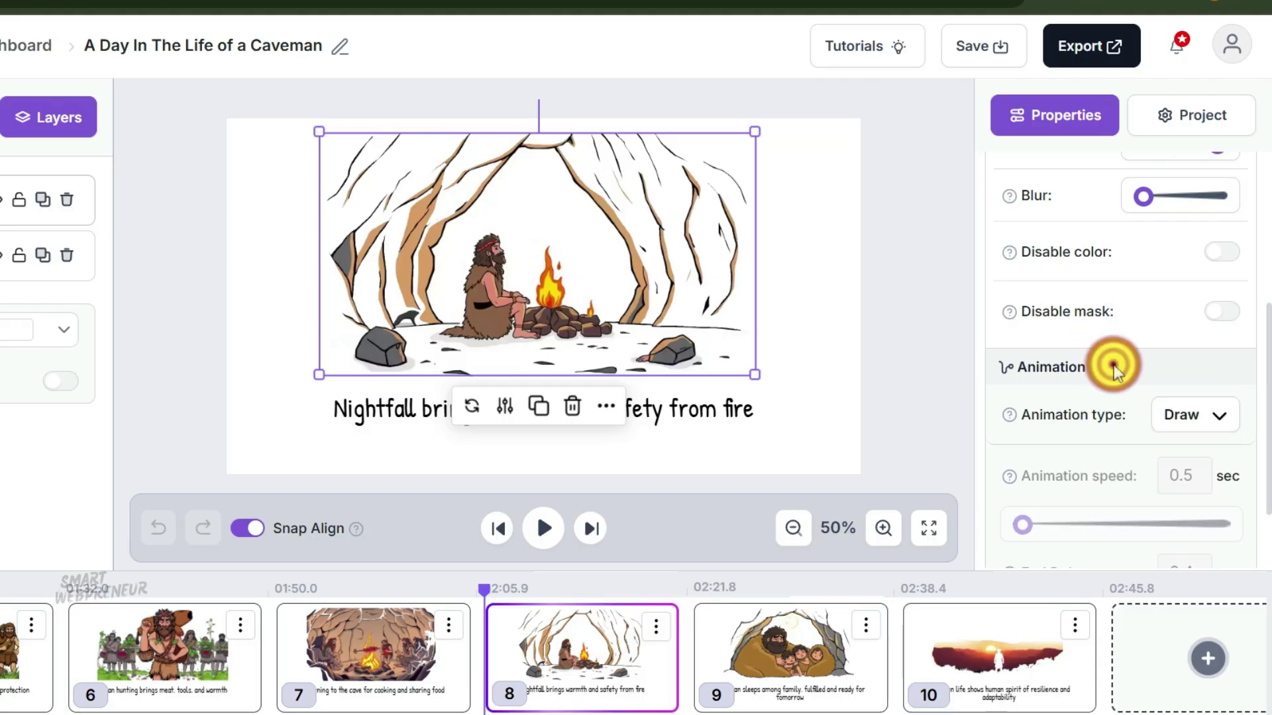
Step: Preview slide 8's new Draw animation, then stop playback
{"action": "left_click", "coordinate": [545, 529]}
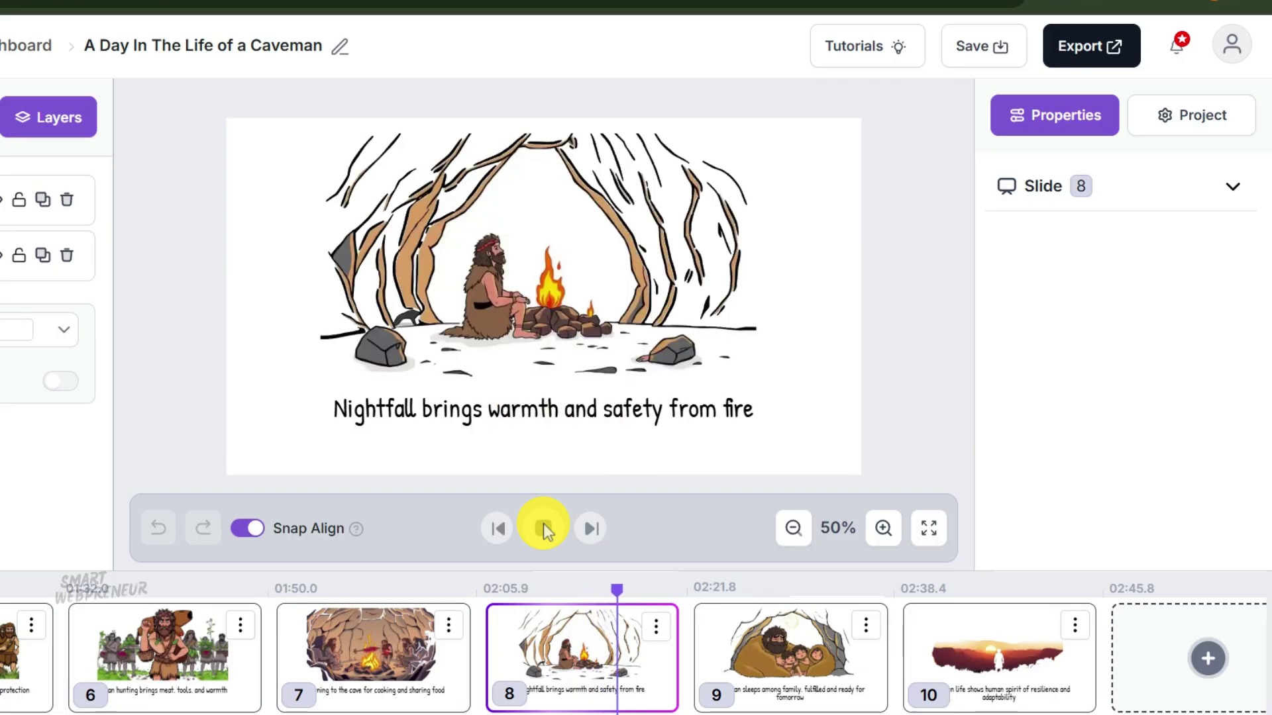
{"action": "left_click", "coordinate": [543, 530]}
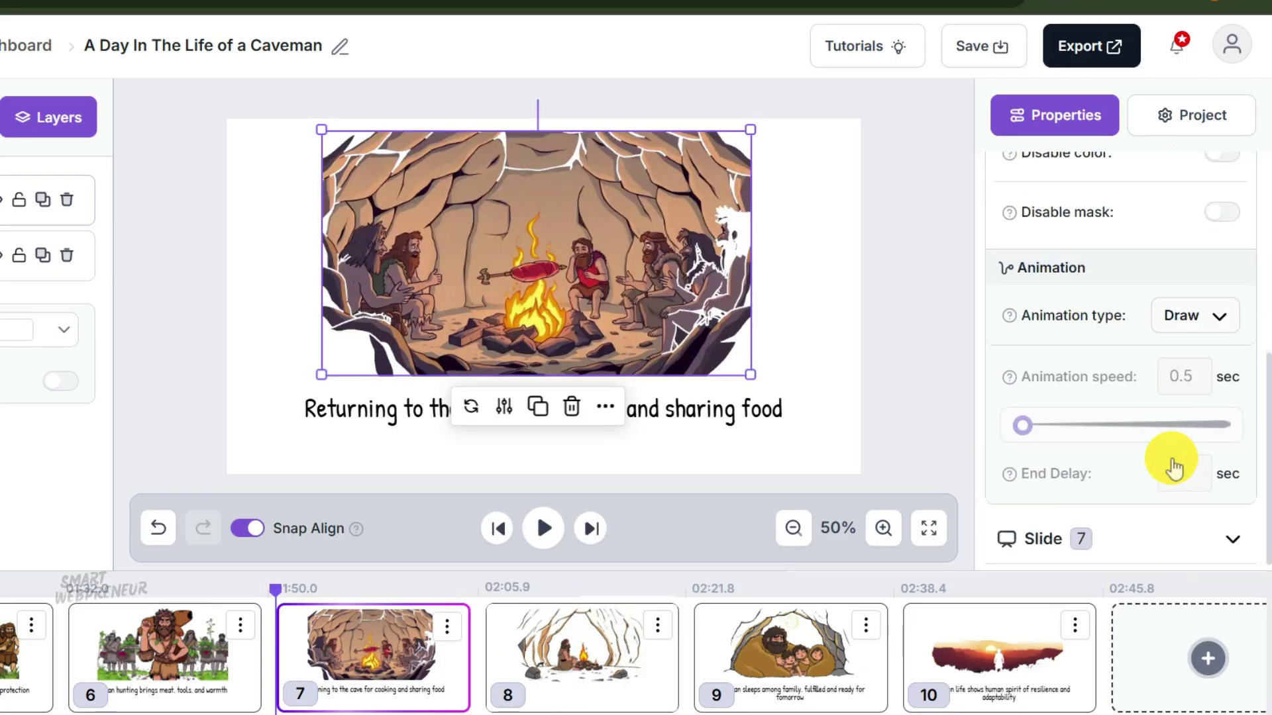
{"action": "scroll", "coordinate": [1012, 438], "scroll_direction": "up", "scroll_amount": 5}
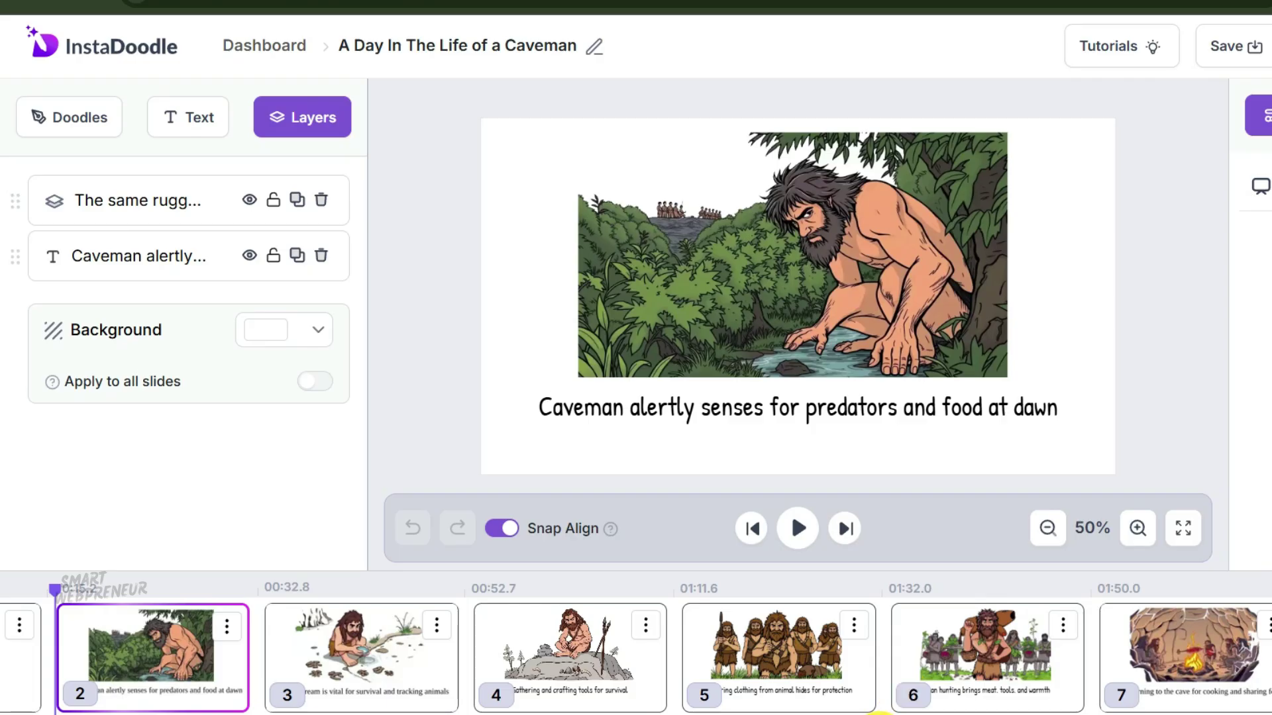
Step: Add blank slide 11 after slide 10, clear the 'stone wheel' prop search, and open Generate with AI
{"action": "scroll", "coordinate": [881, 702], "scroll_direction": "right", "scroll_amount": 6}
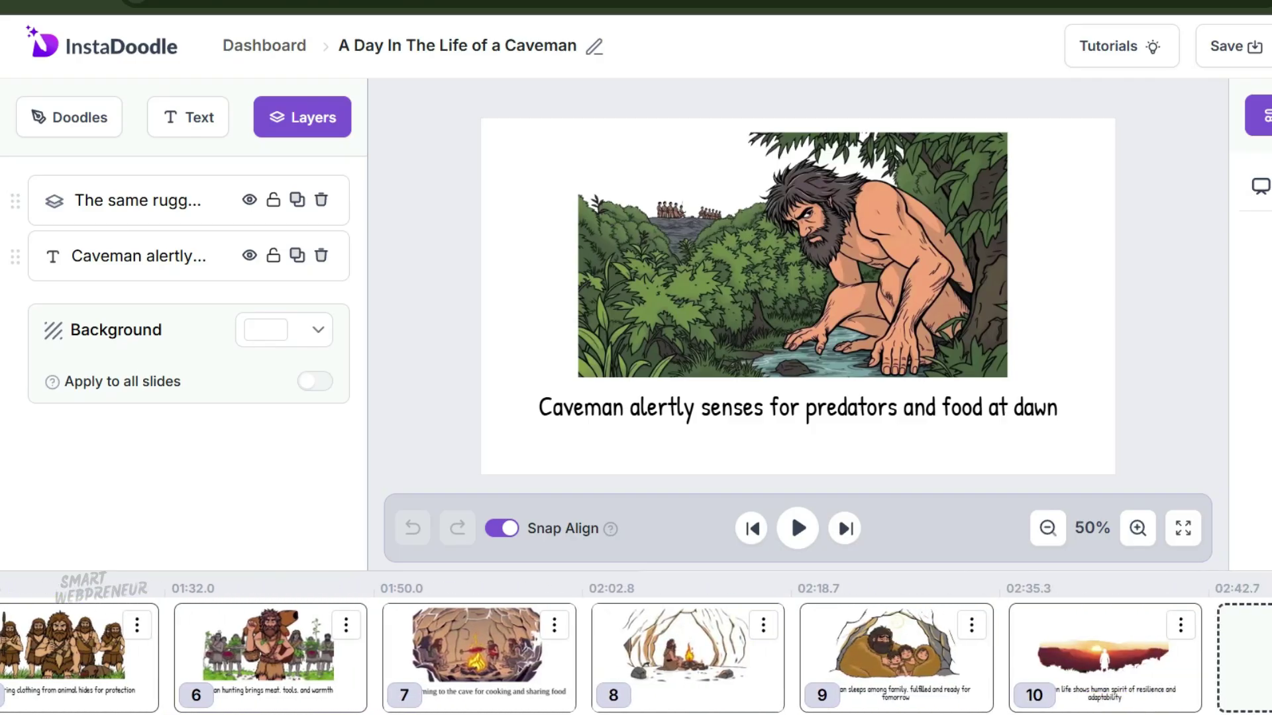
{"action": "left_click", "coordinate": [1244, 657]}
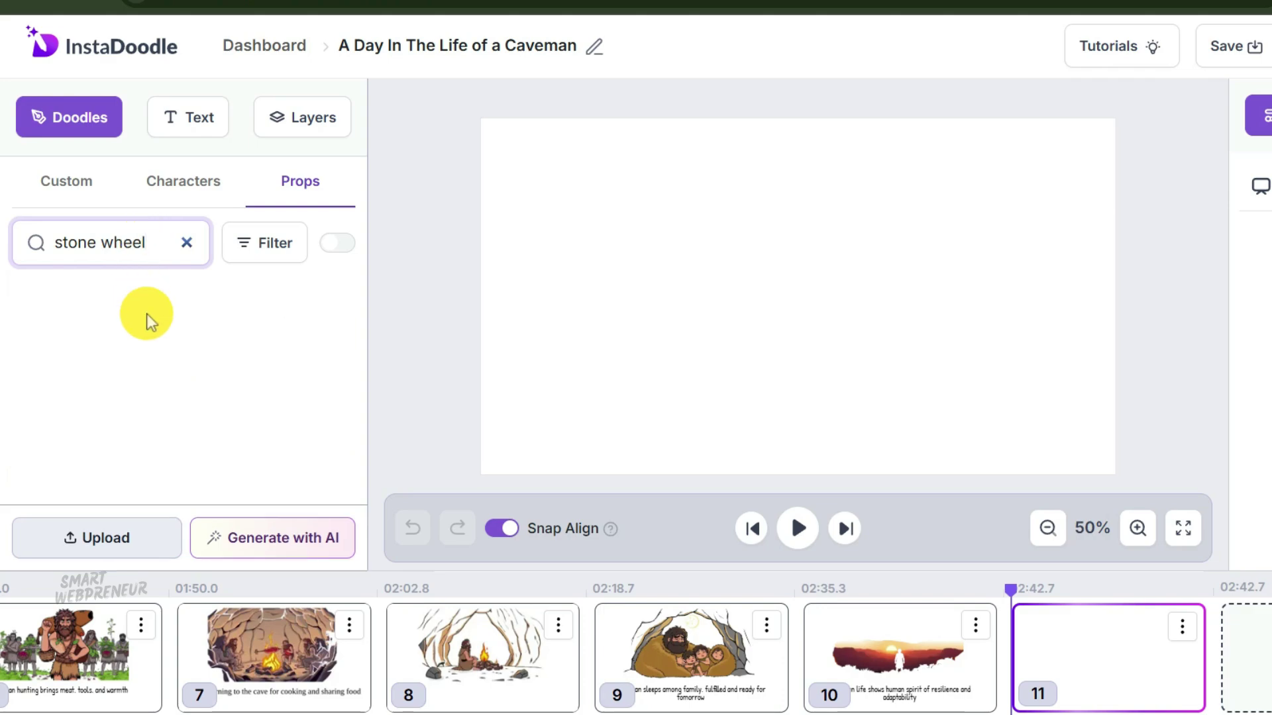
{"action": "left_click", "coordinate": [188, 243]}
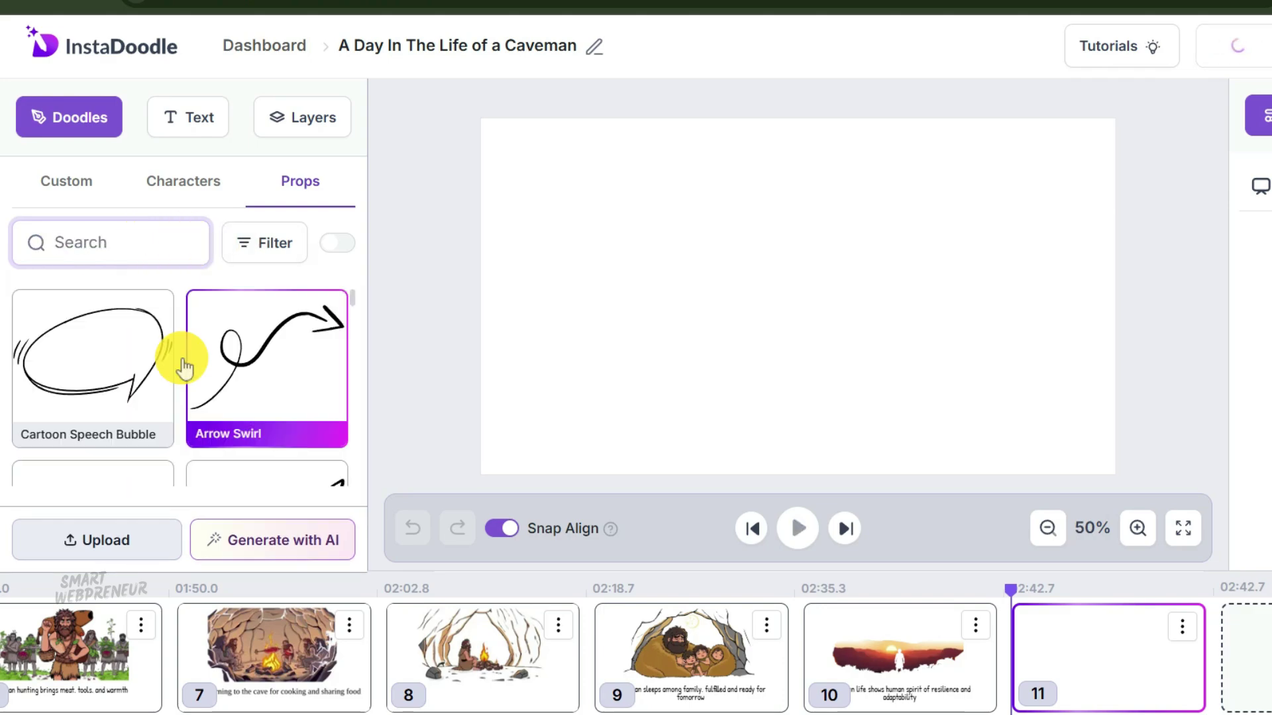
{"action": "left_click", "coordinate": [309, 527]}
Step: Generate Color Cartoon images from the prompt 'futuristic stone wheel'
{"action": "left_click", "coordinate": [657, 213]}
{"action": "type", "text": "futuristic stone wheel"}
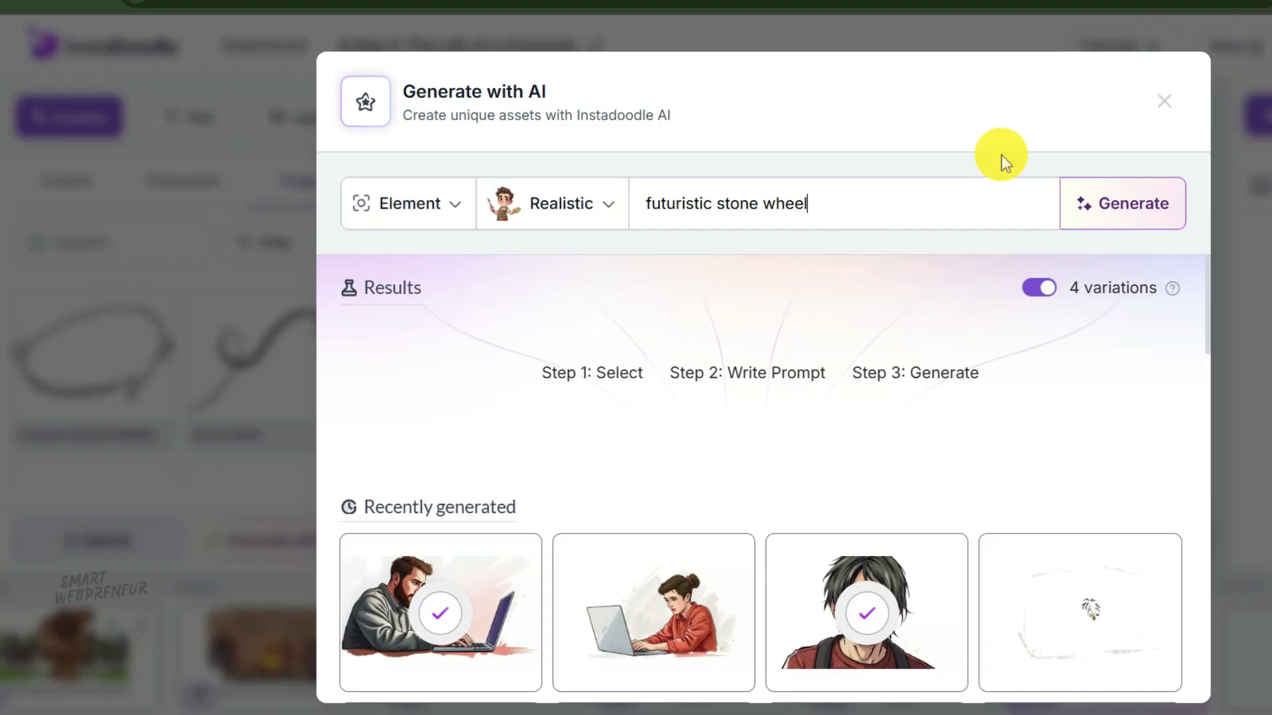
{"action": "left_click", "coordinate": [608, 211]}
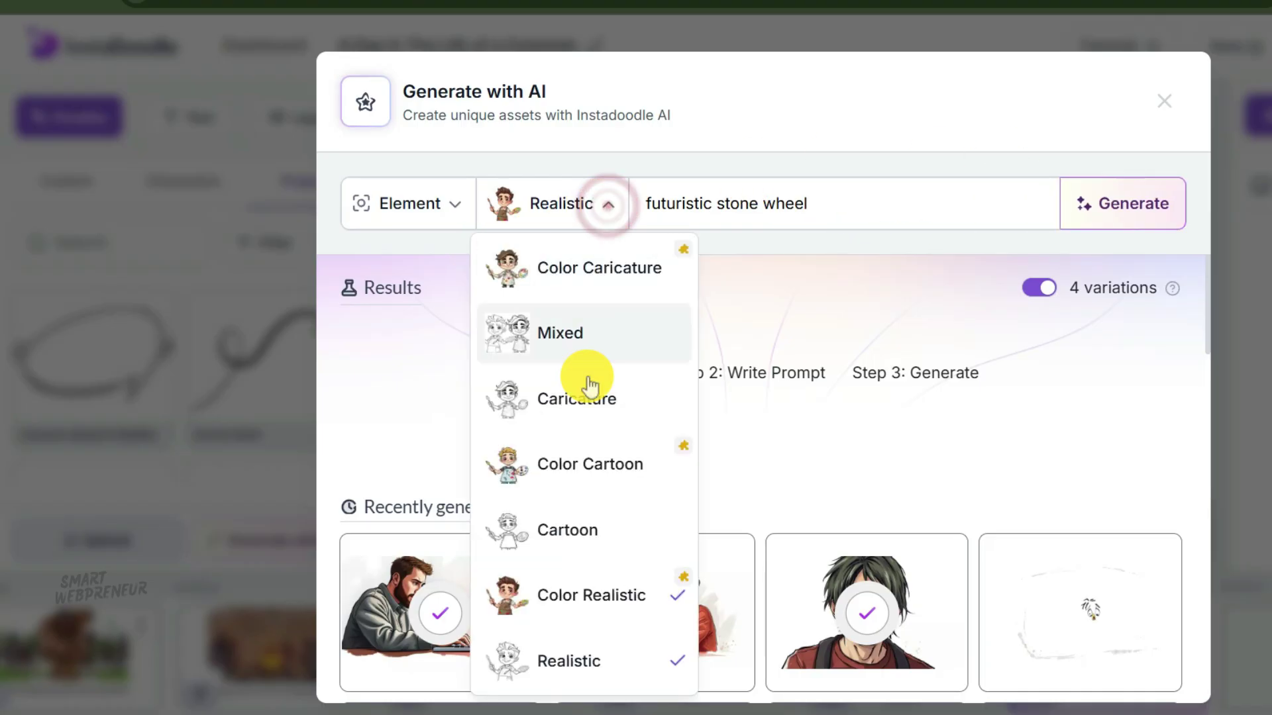
{"action": "left_click", "coordinate": [582, 464]}
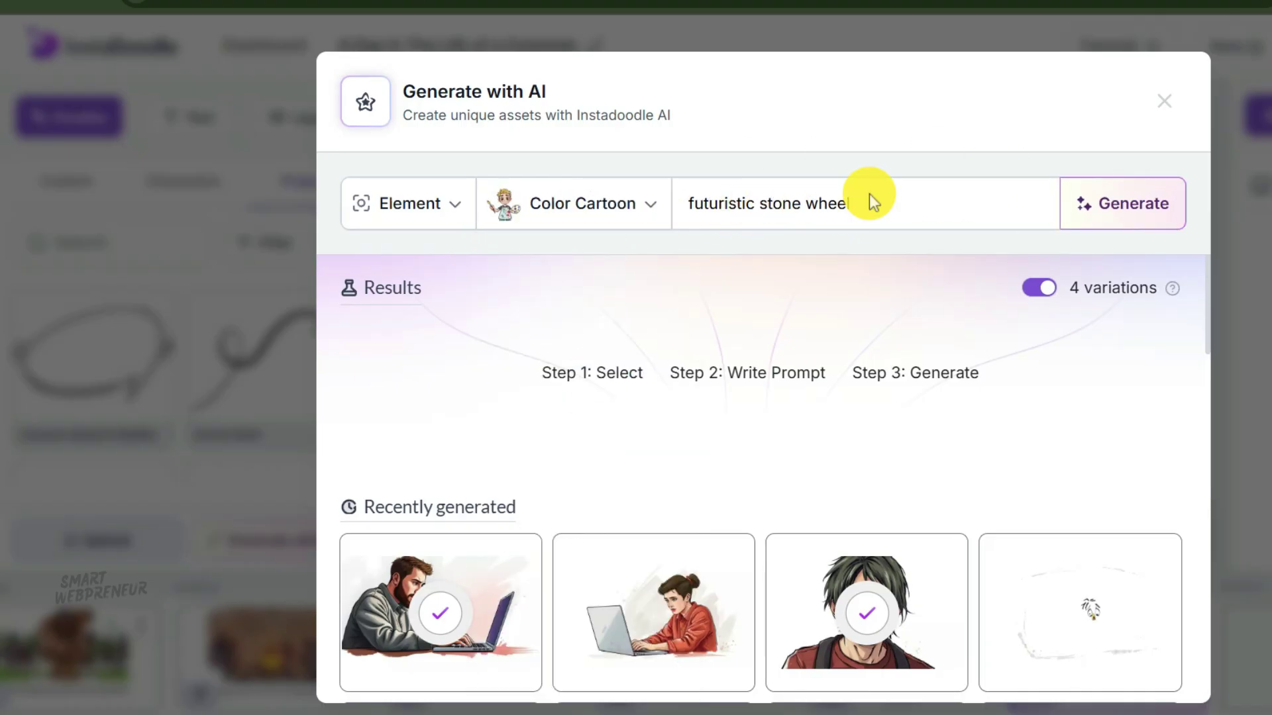
{"action": "left_click", "coordinate": [1137, 204]}
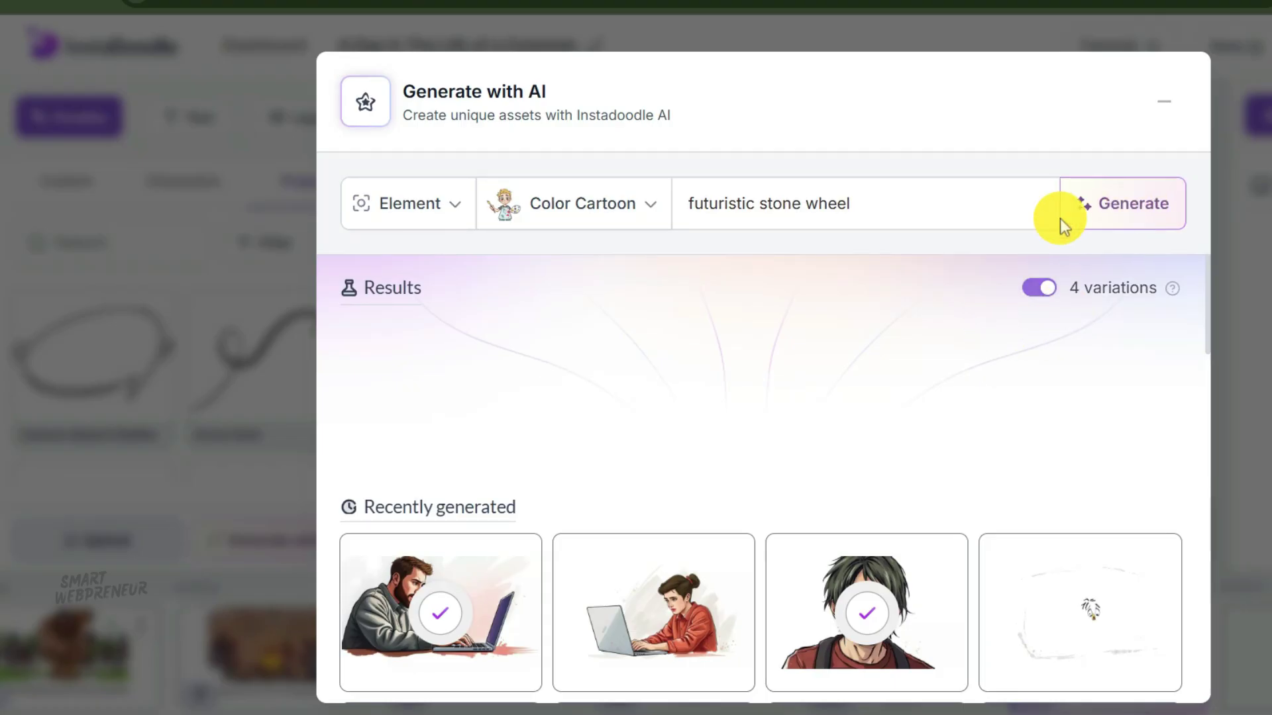
Step: Add the third stone wheel result to slide 11, enlarge it and move it toward the centre
{"action": "mouse_move", "coordinate": [790, 352]}
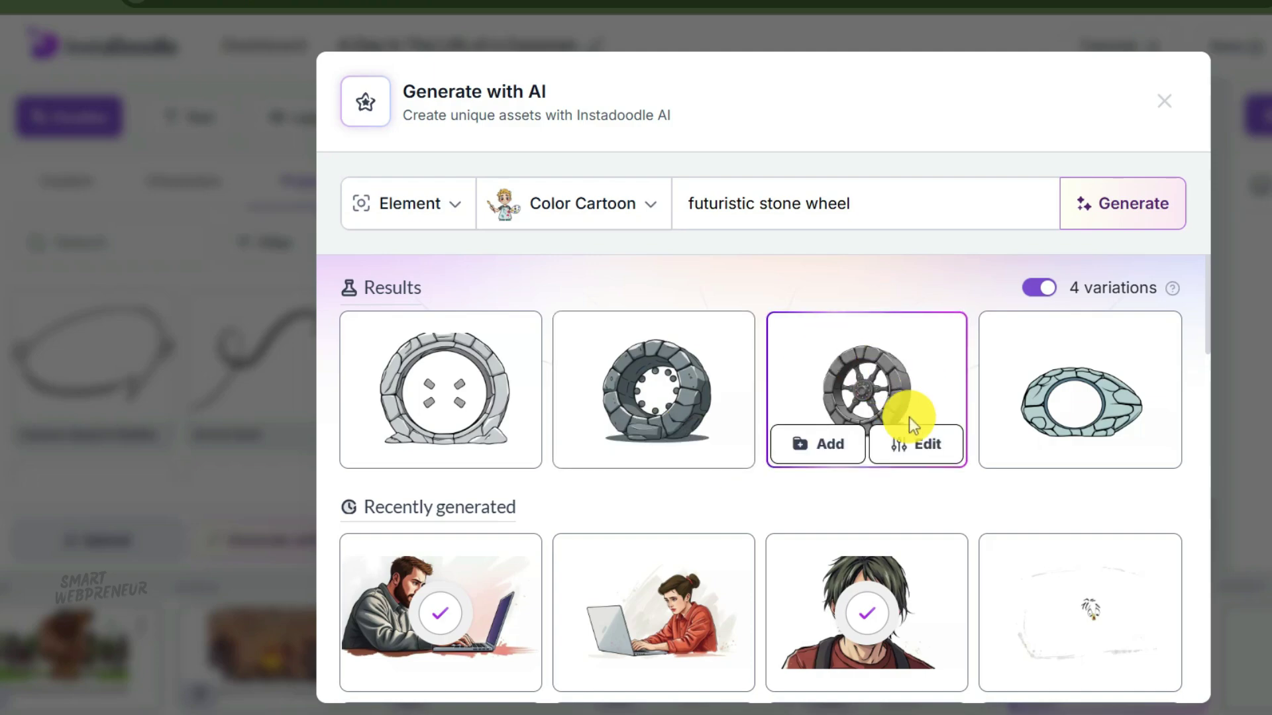
{"action": "left_click", "coordinate": [824, 454]}
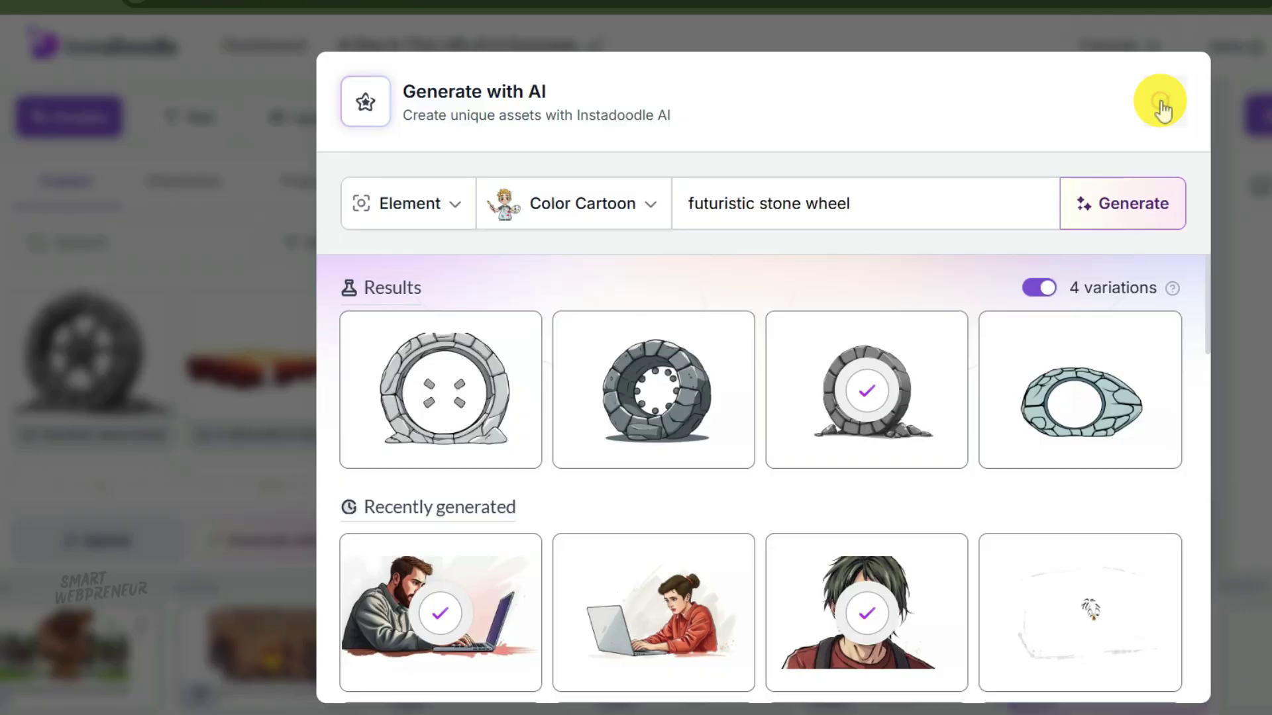
{"action": "left_click", "coordinate": [1164, 101]}
{"action": "left_click", "coordinate": [88, 374]}
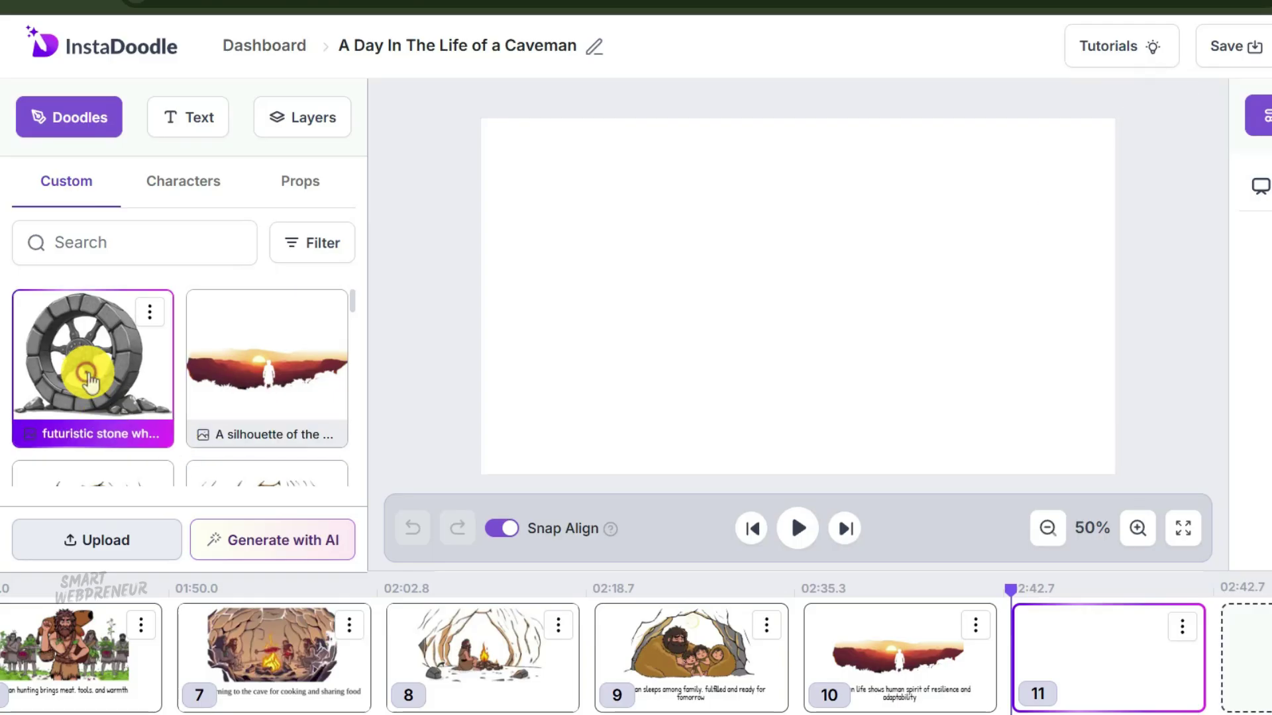
{"action": "left_click_drag", "start_coordinate": [89, 383], "coordinate": [706, 270]}
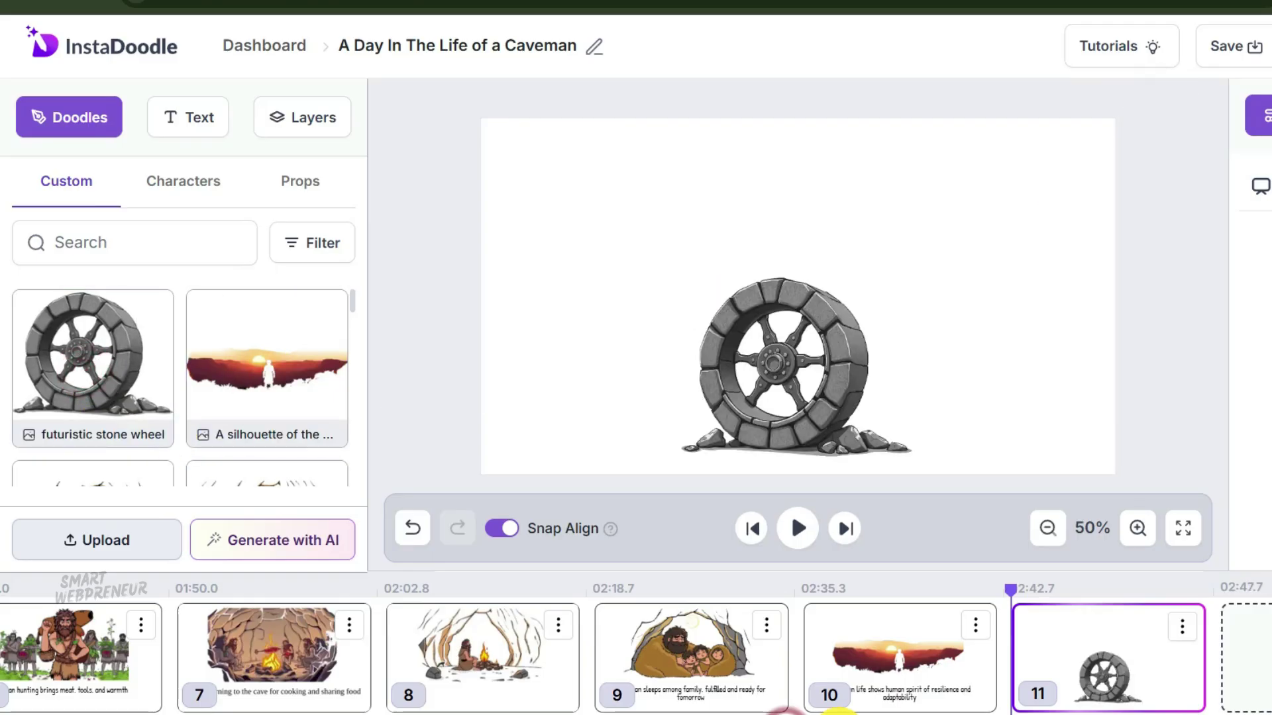
{"action": "left_click", "coordinate": [842, 379]}
{"action": "left_click_drag", "start_coordinate": [909, 274], "coordinate": [1027, 182]}
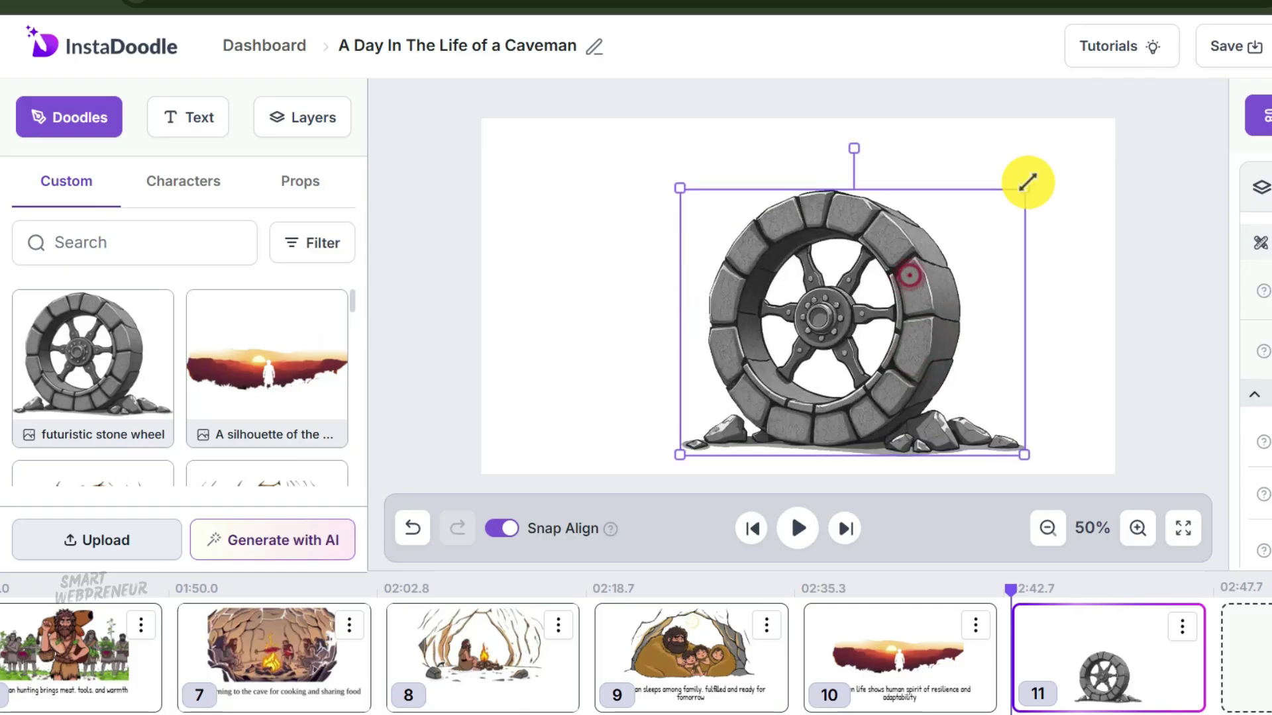
{"action": "left_click_drag", "start_coordinate": [863, 305], "coordinate": [816, 282]}
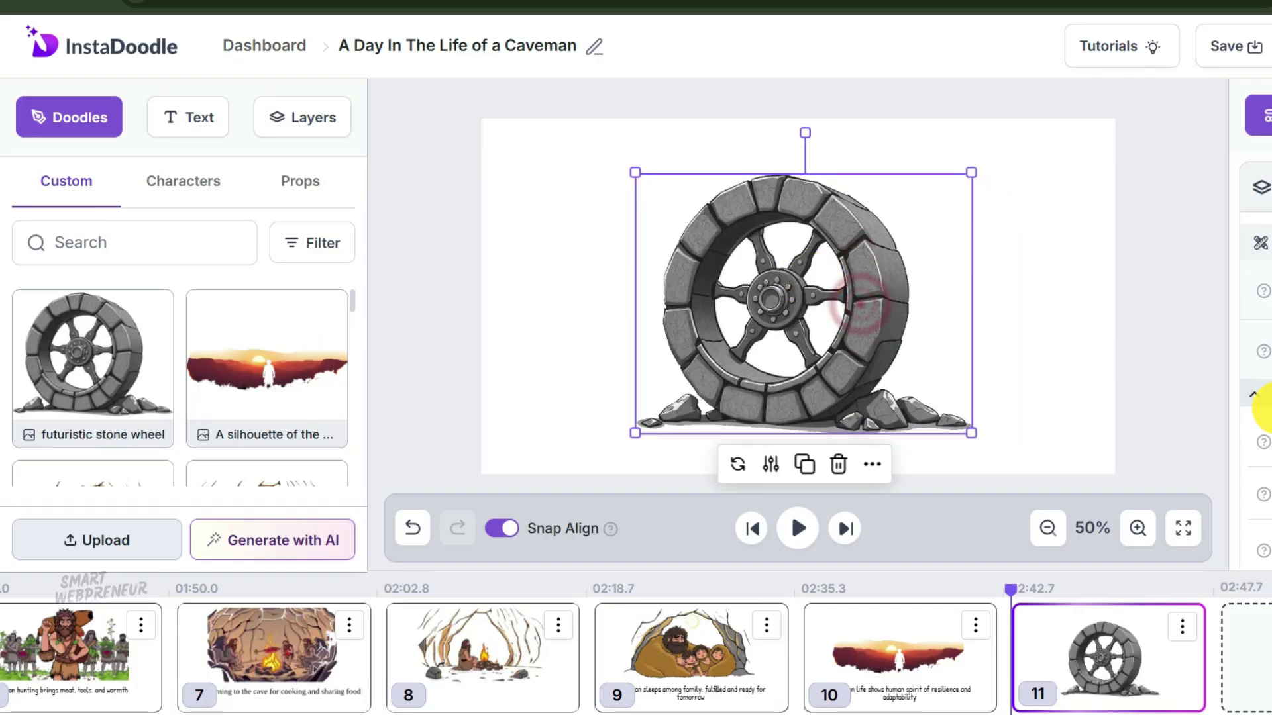
Step: Preview the stone wheel's hand-drawn animation on slide 11, then replay it after visiting slide 10
{"action": "left_click", "coordinate": [799, 529]}
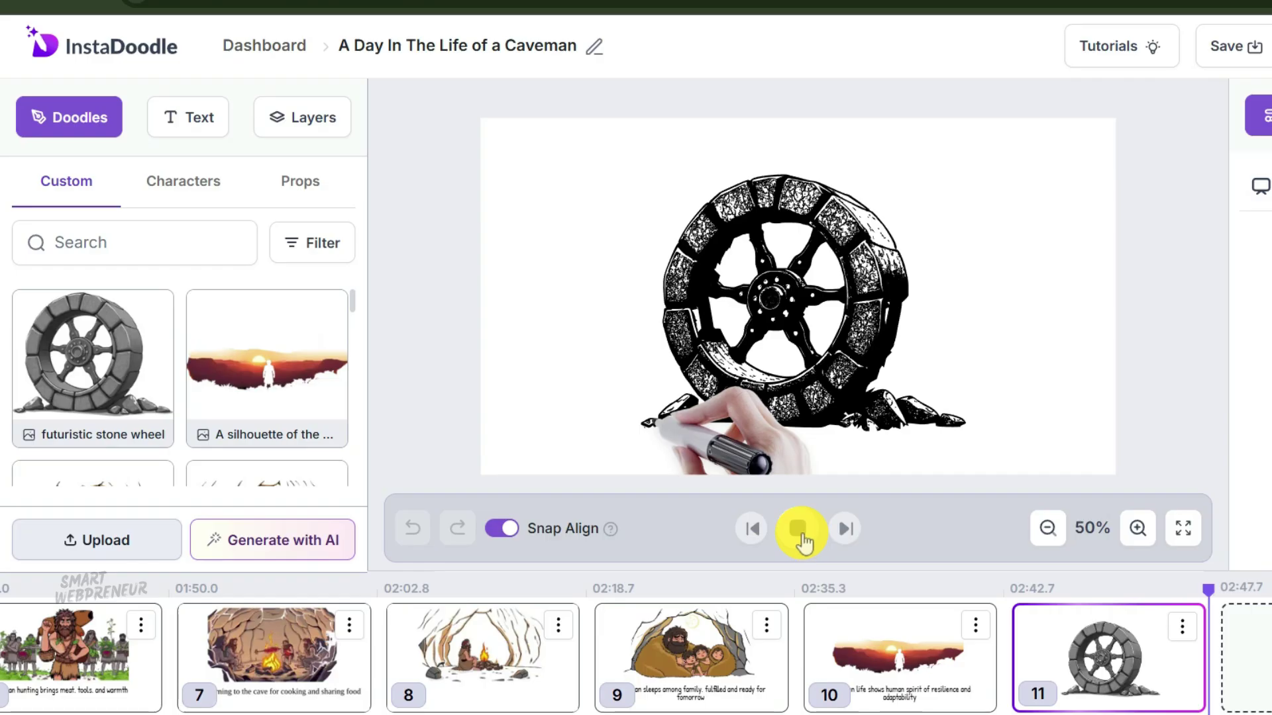
{"action": "left_click", "coordinate": [798, 529]}
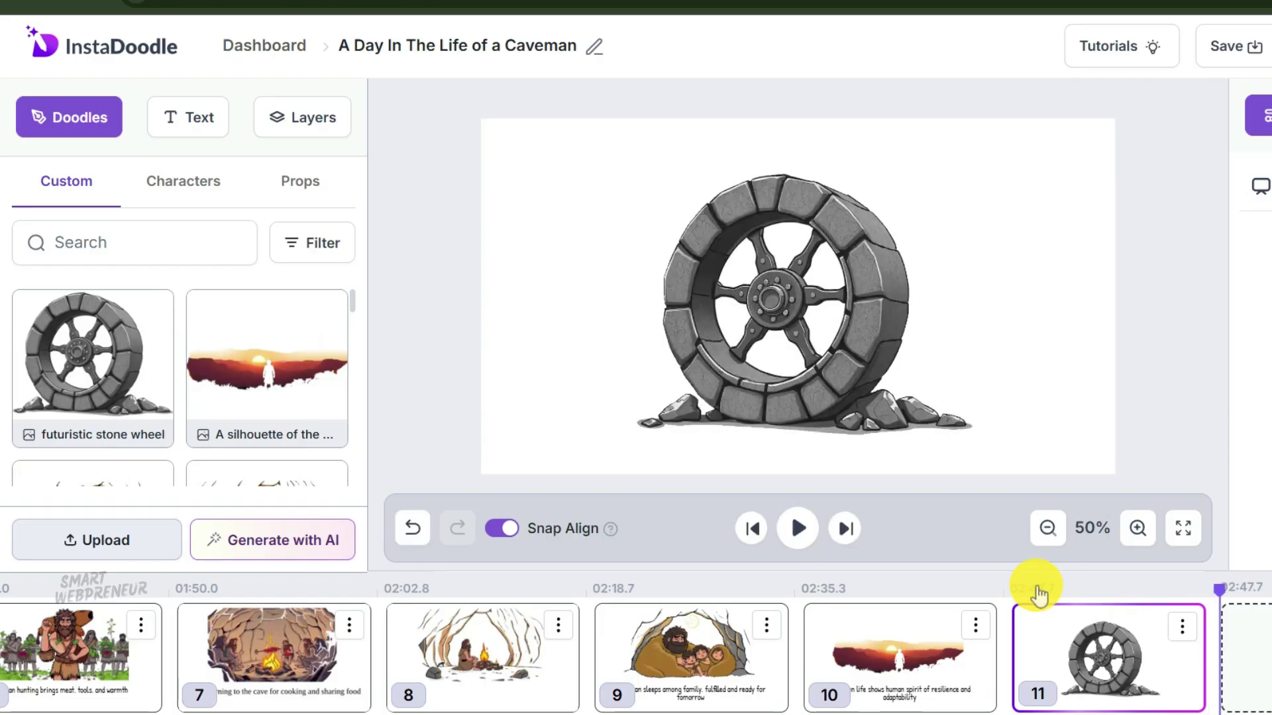
{"action": "left_click", "coordinate": [1028, 585]}
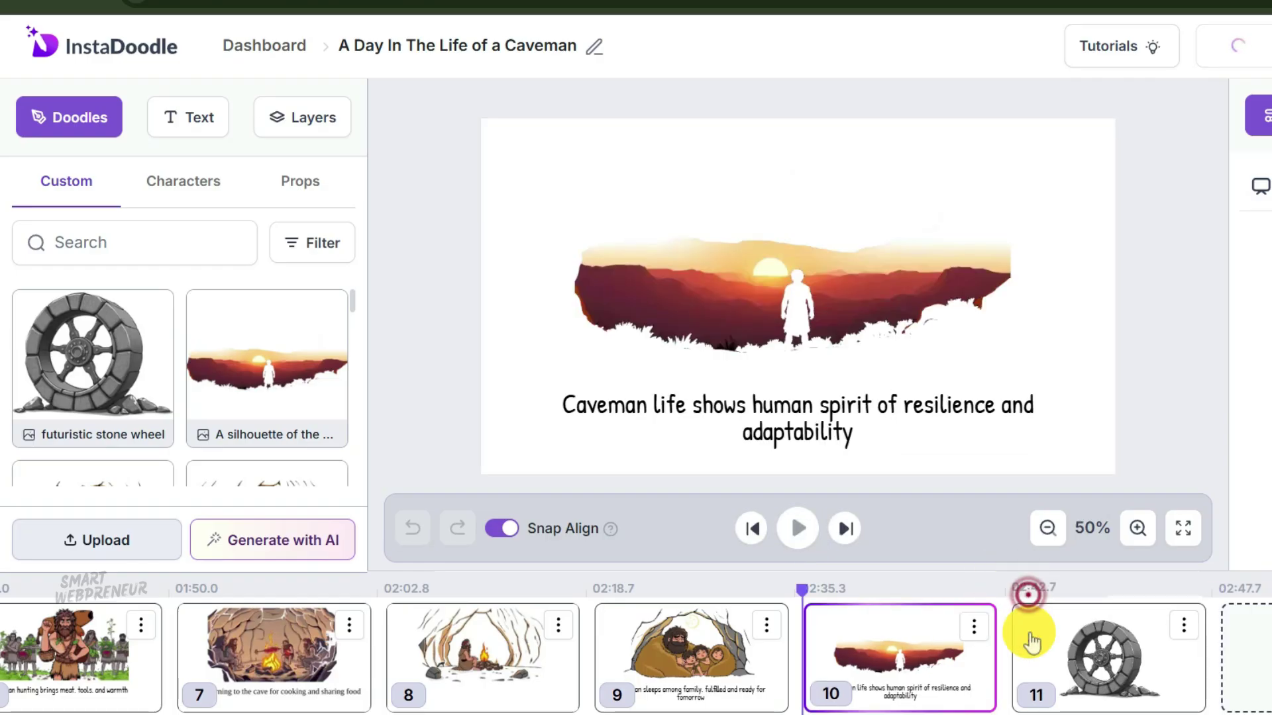
{"action": "left_click", "coordinate": [1026, 631]}
{"action": "left_click", "coordinate": [803, 530]}
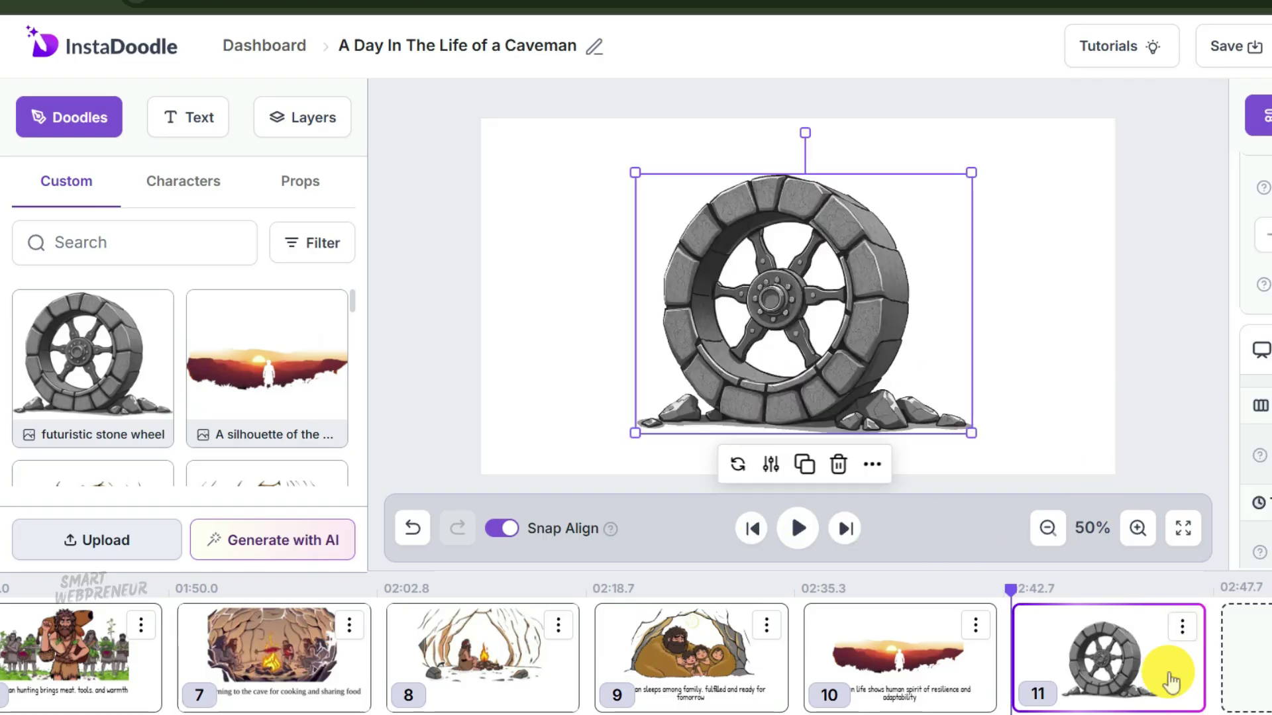
Step: Delete slide 11 from the timeline
{"action": "left_click", "coordinate": [1182, 627]}
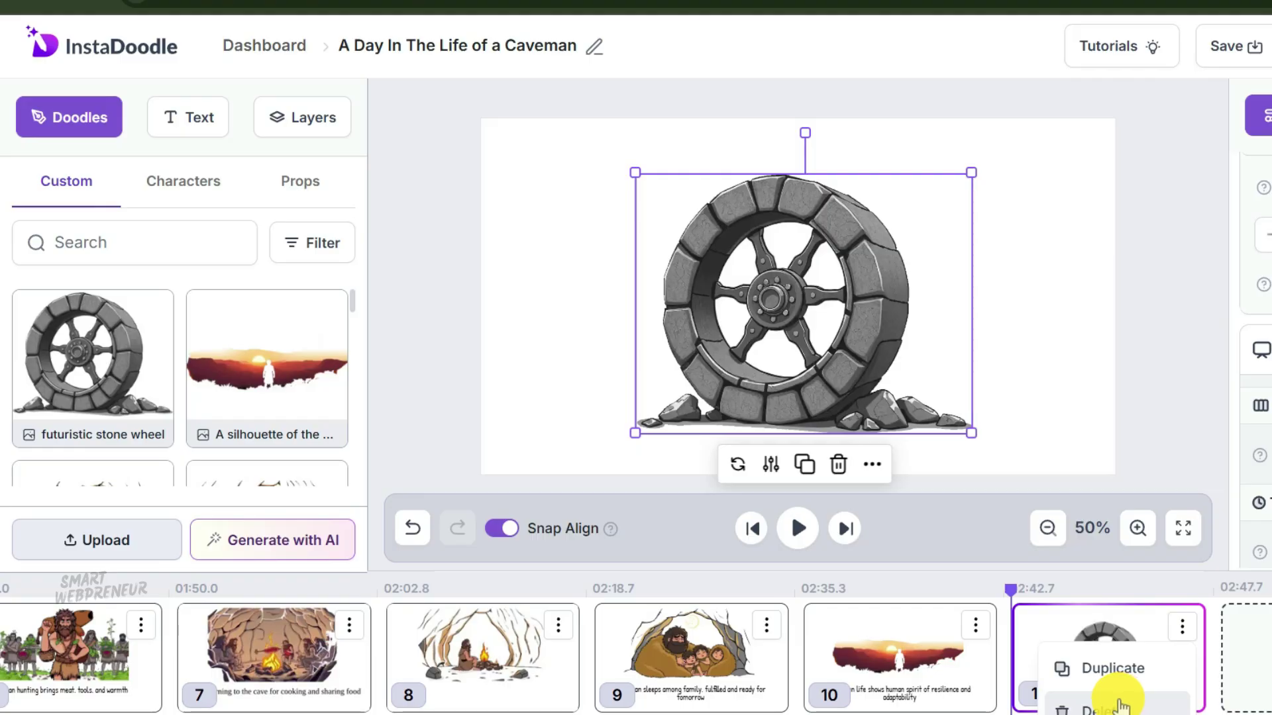
{"action": "scroll", "coordinate": [1113, 705], "scroll_direction": "down", "scroll_amount": 1}
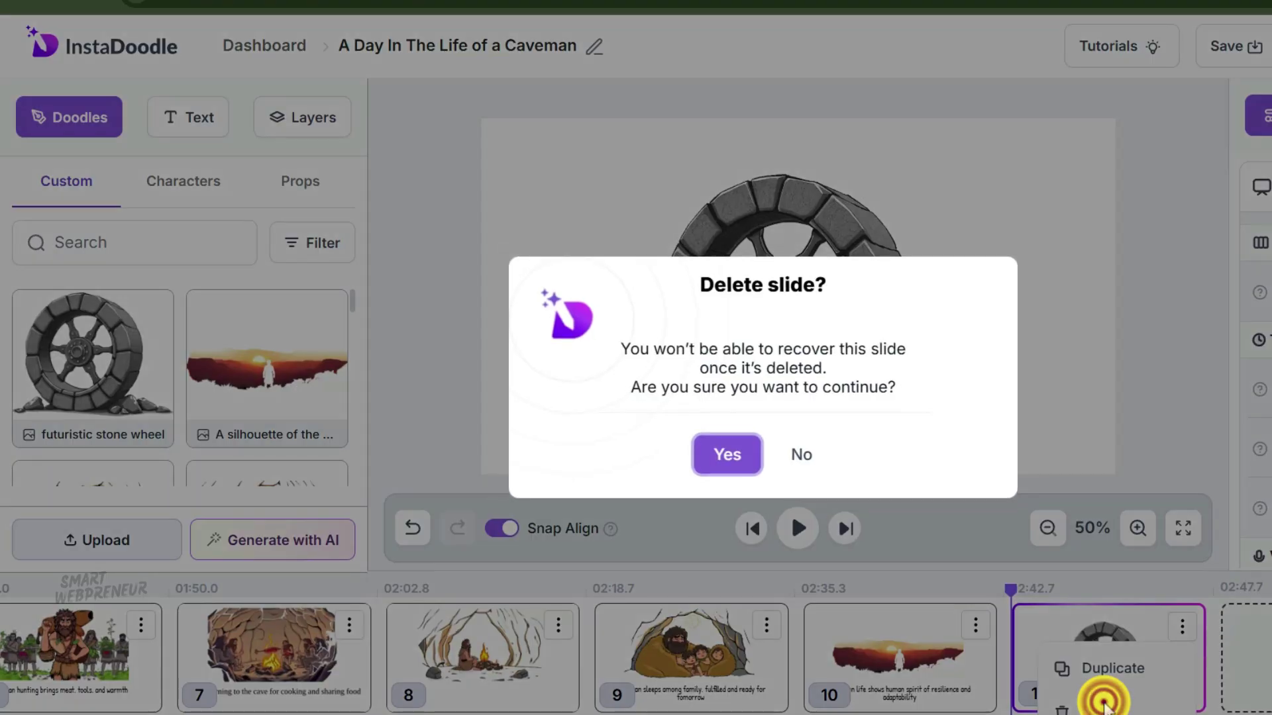
{"action": "left_click", "coordinate": [751, 461]}
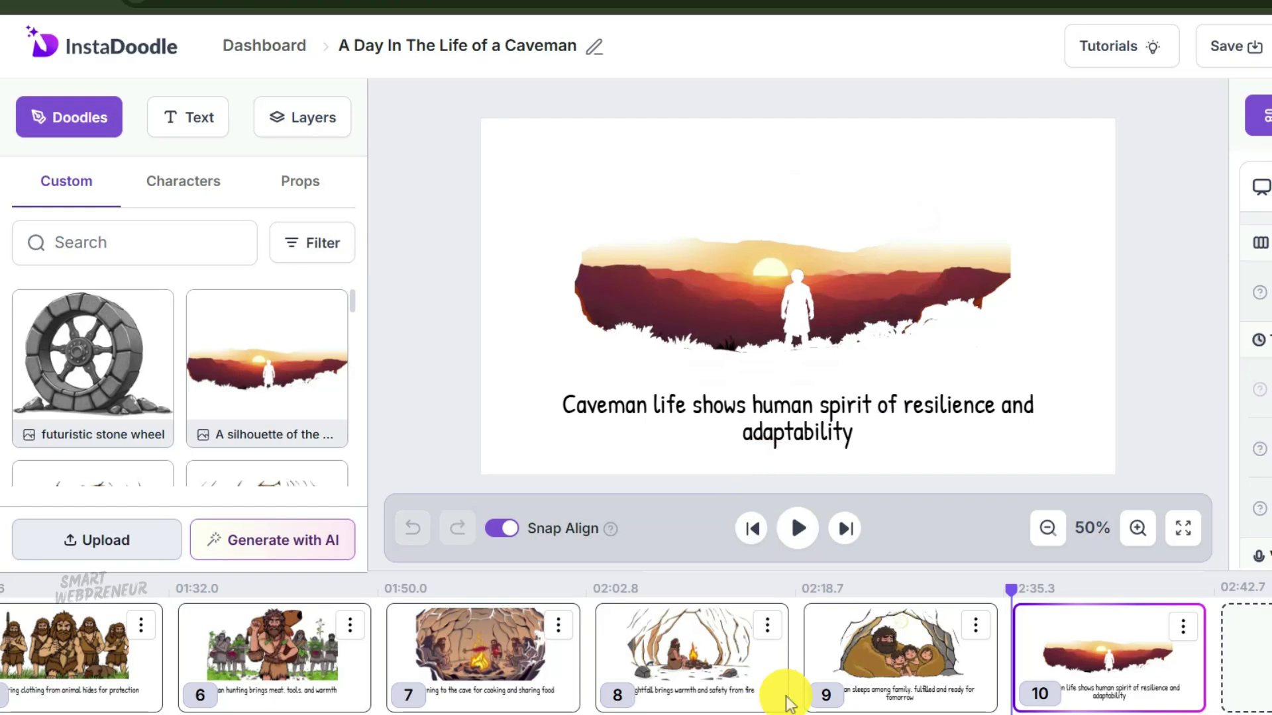
Step: Scroll back through the timeline and view slide 3, then slide 4, on the canvas
{"action": "scroll", "coordinate": [327, 695], "scroll_direction": "left", "scroll_amount": 10}
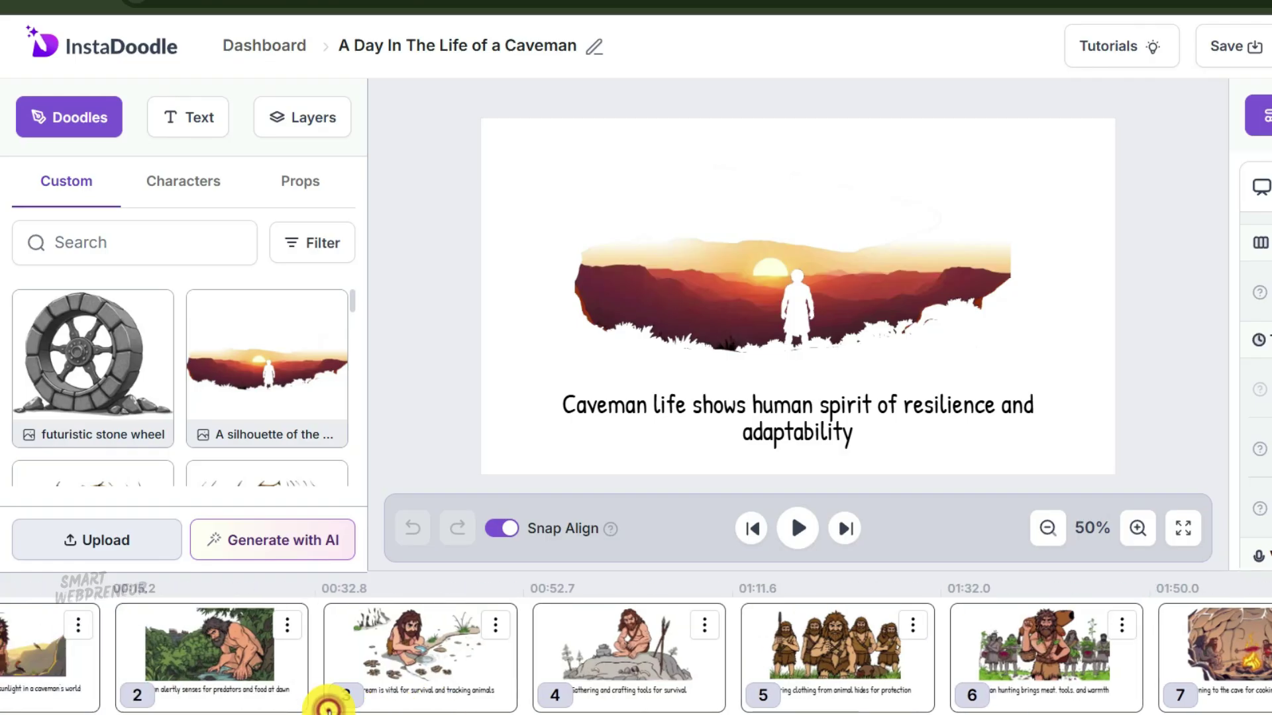
{"action": "left_click", "coordinate": [328, 702]}
{"action": "scroll", "coordinate": [318, 695], "scroll_direction": "left", "scroll_amount": 2}
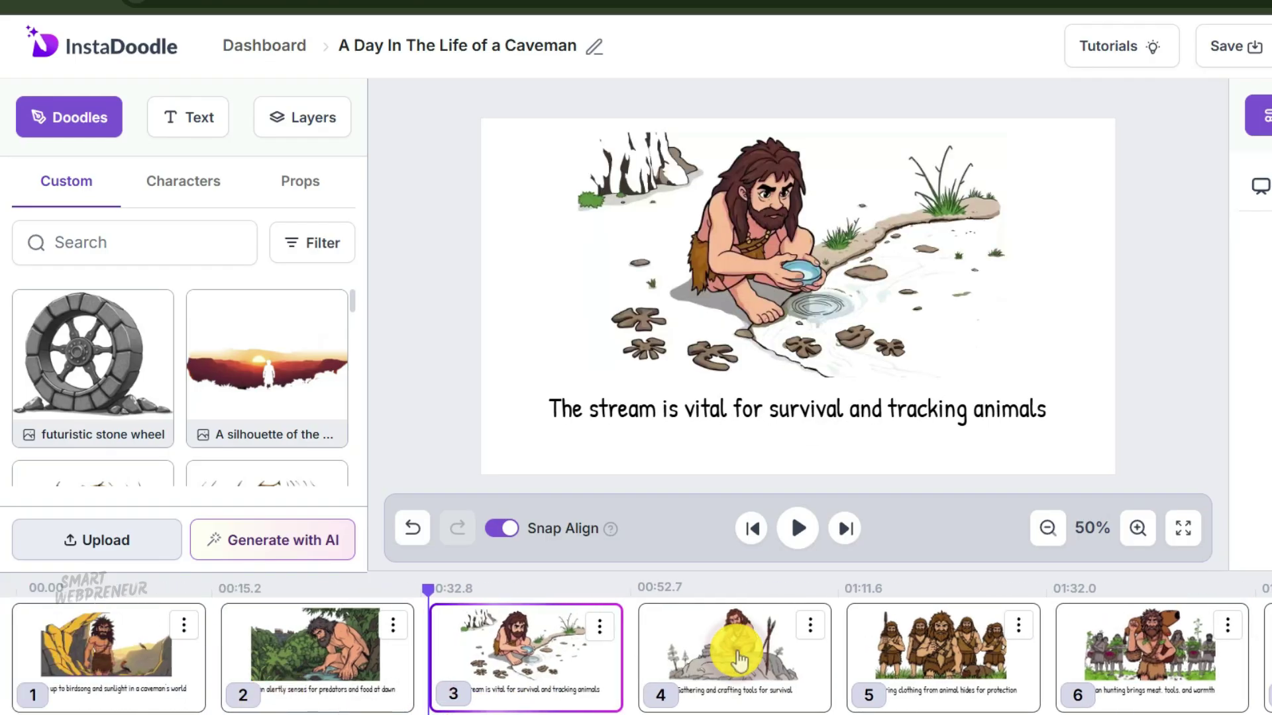
{"action": "left_click", "coordinate": [739, 659]}
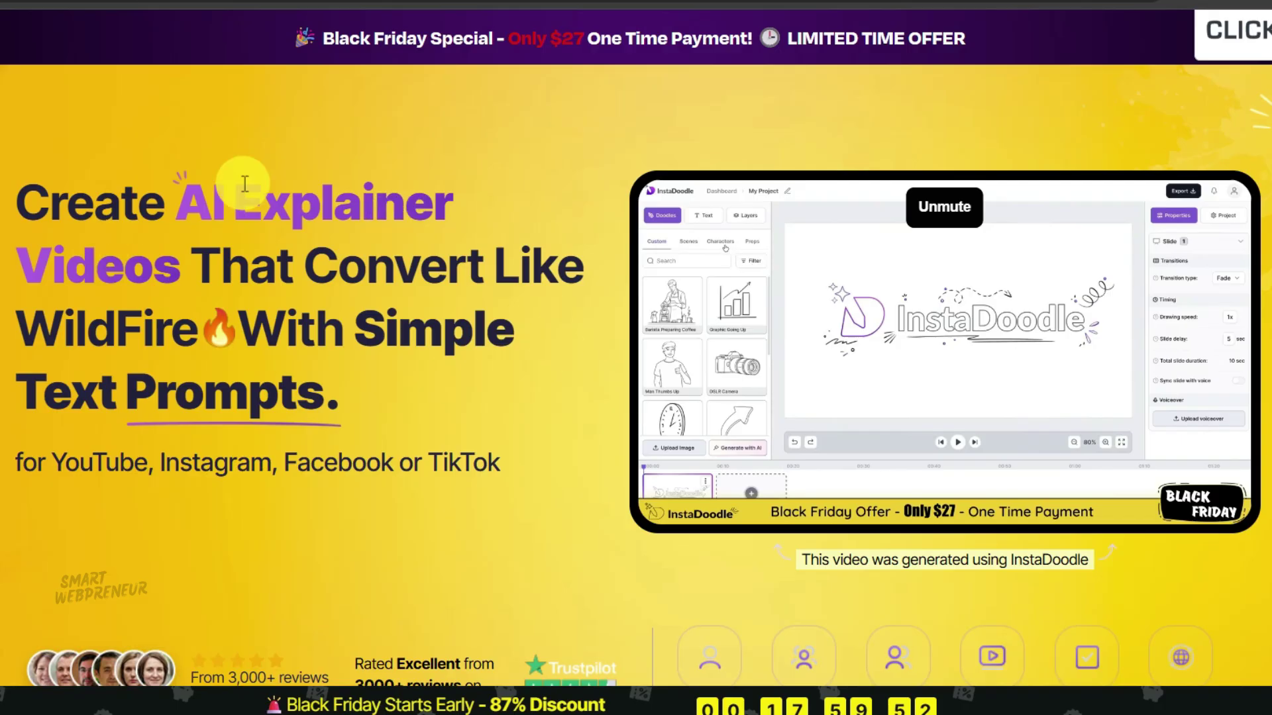
{"action": "scroll", "coordinate": [210, 212], "scroll_direction": "down", "scroll_amount": 2}
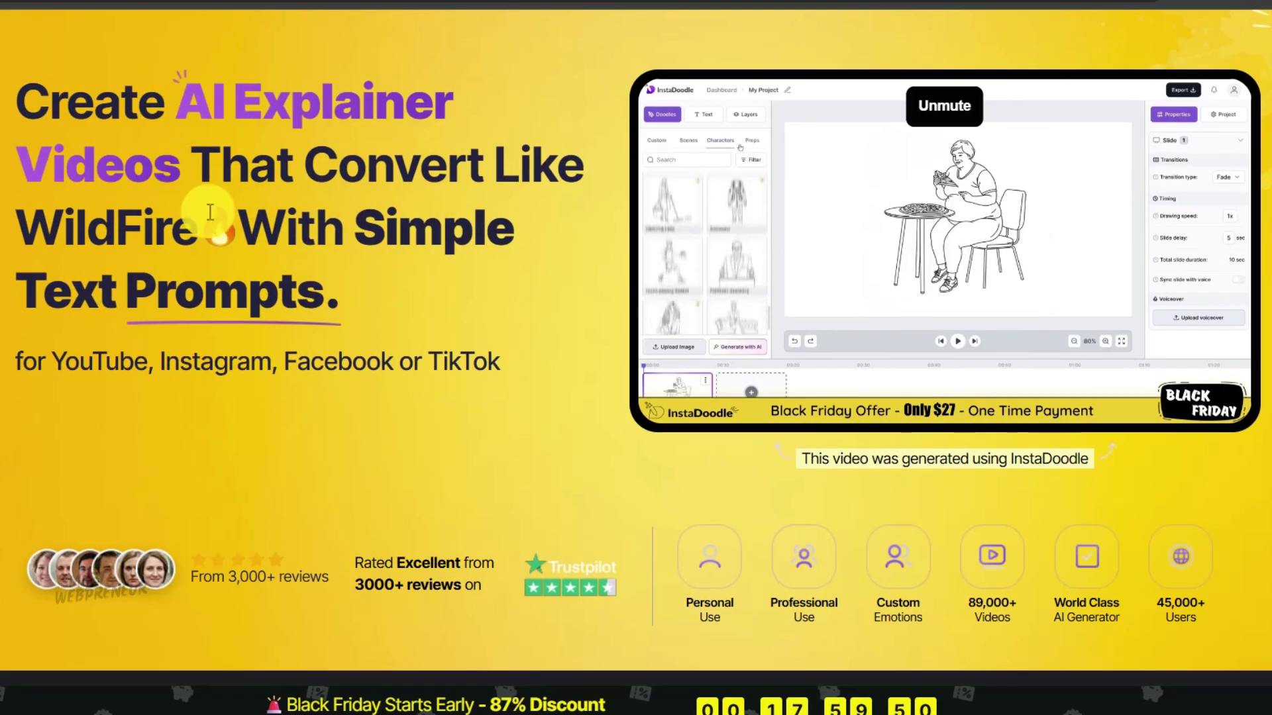
{"action": "scroll", "coordinate": [437, 205], "scroll_direction": "up", "scroll_amount": 2}
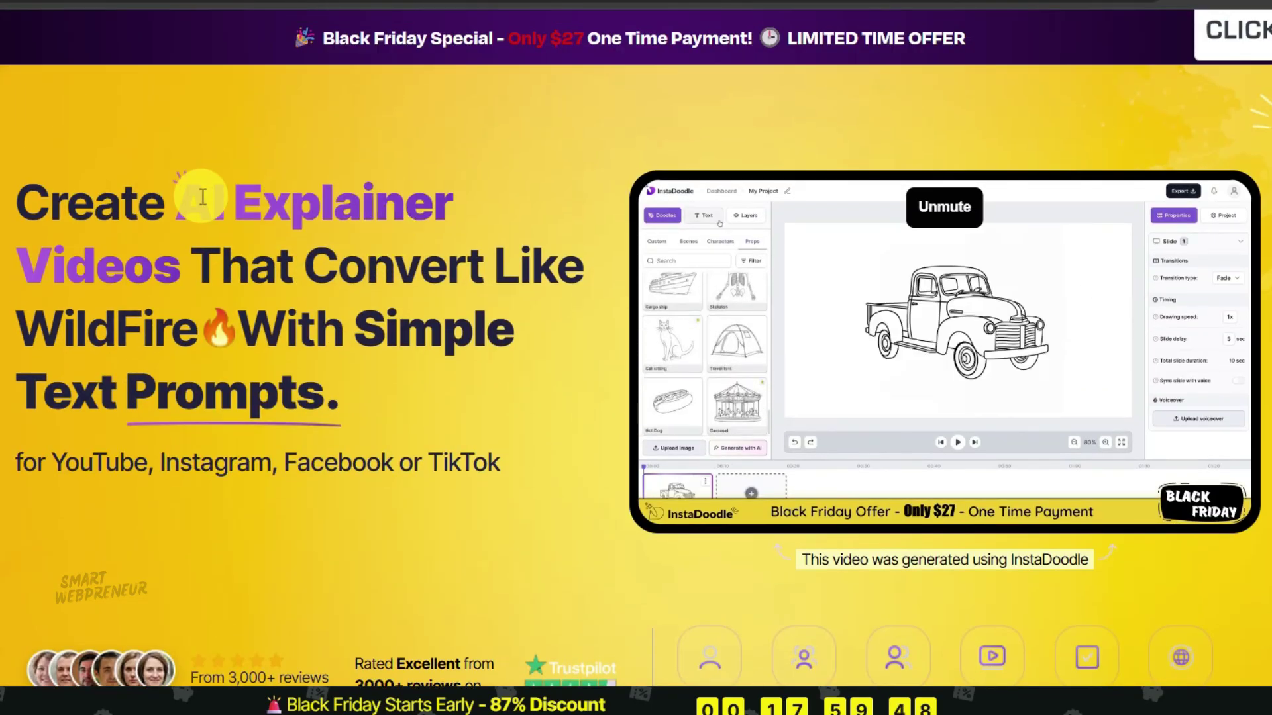
{"action": "left_click_drag", "start_coordinate": [178, 199], "coordinate": [497, 285]}
{"action": "left_click", "coordinate": [495, 291]}
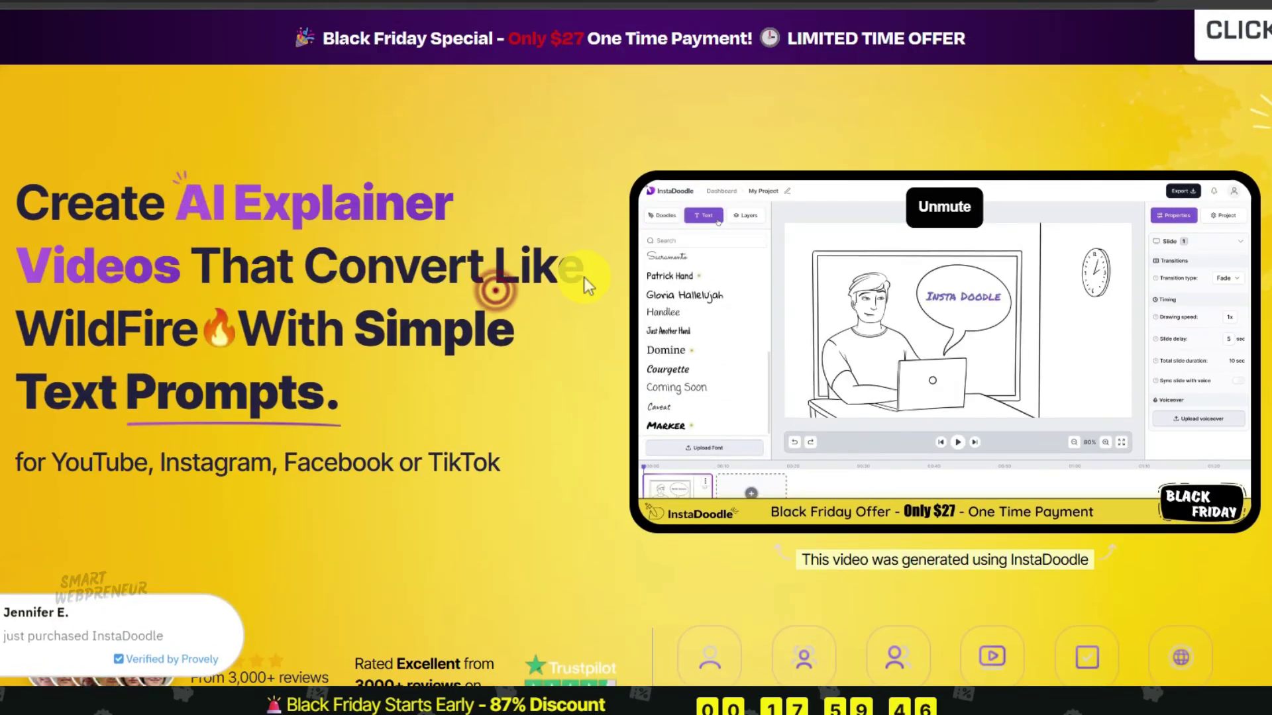
{"action": "scroll", "coordinate": [587, 283], "scroll_direction": "down", "scroll_amount": 2}
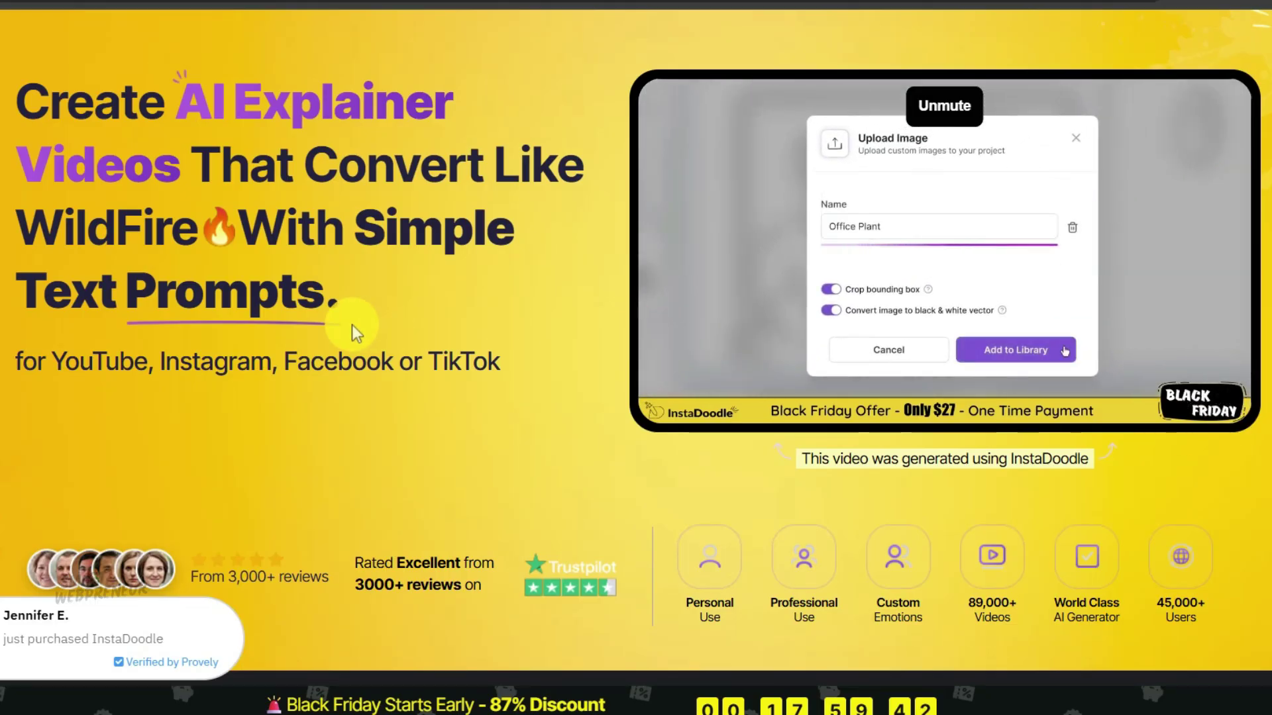
{"action": "scroll", "coordinate": [411, 298], "scroll_direction": "down", "scroll_amount": 1}
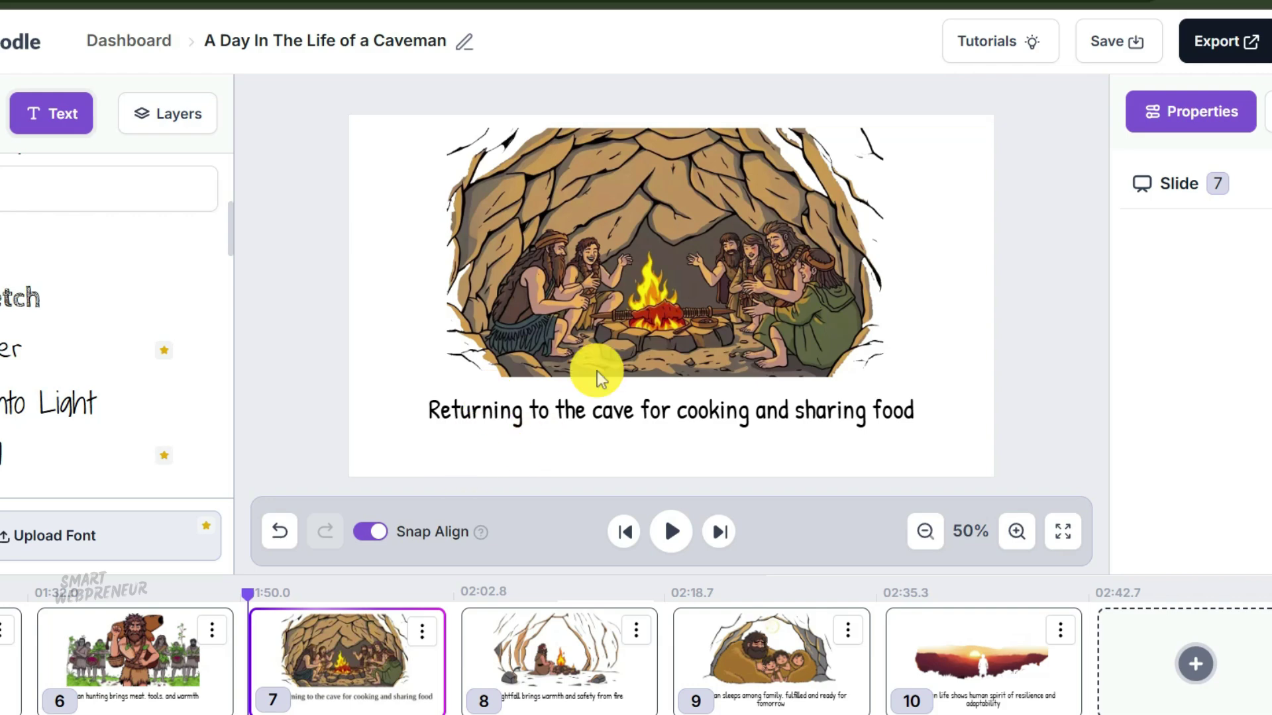
Step: Select slide 7's cave image, then view slide 8 and open its cave drawing's more options
{"action": "left_click", "coordinate": [602, 303]}
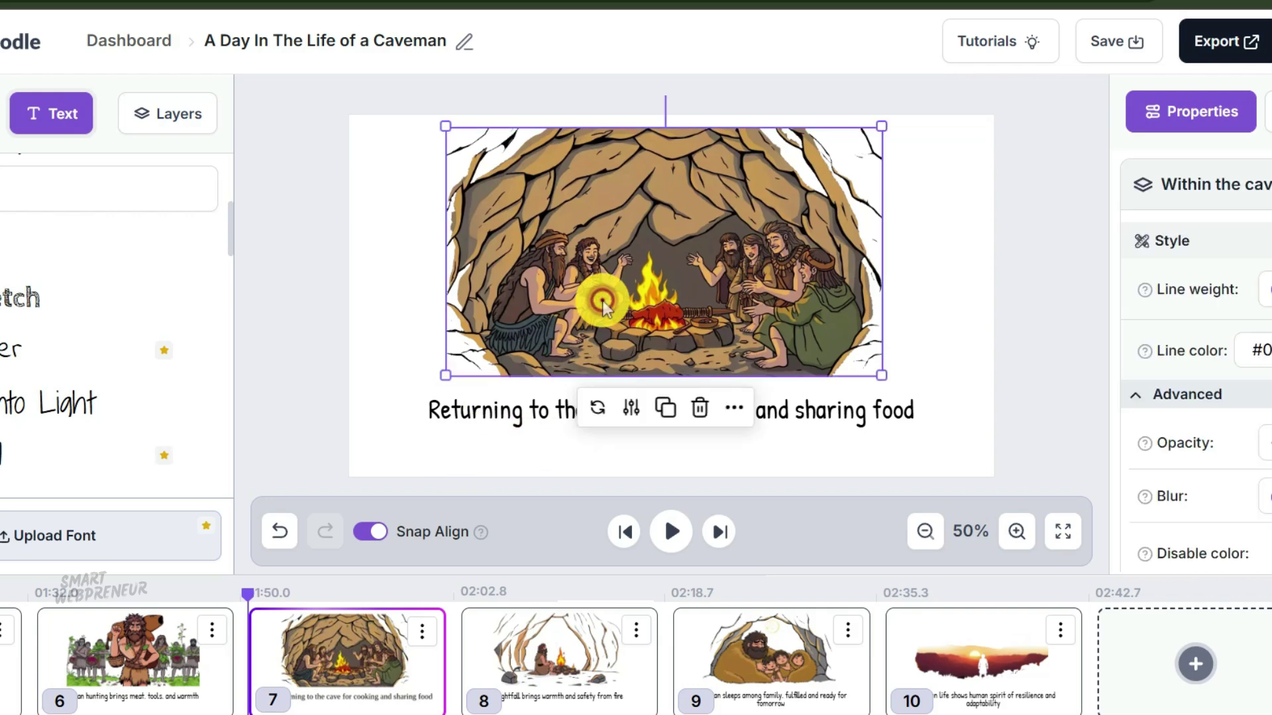
{"action": "left_click", "coordinate": [582, 676]}
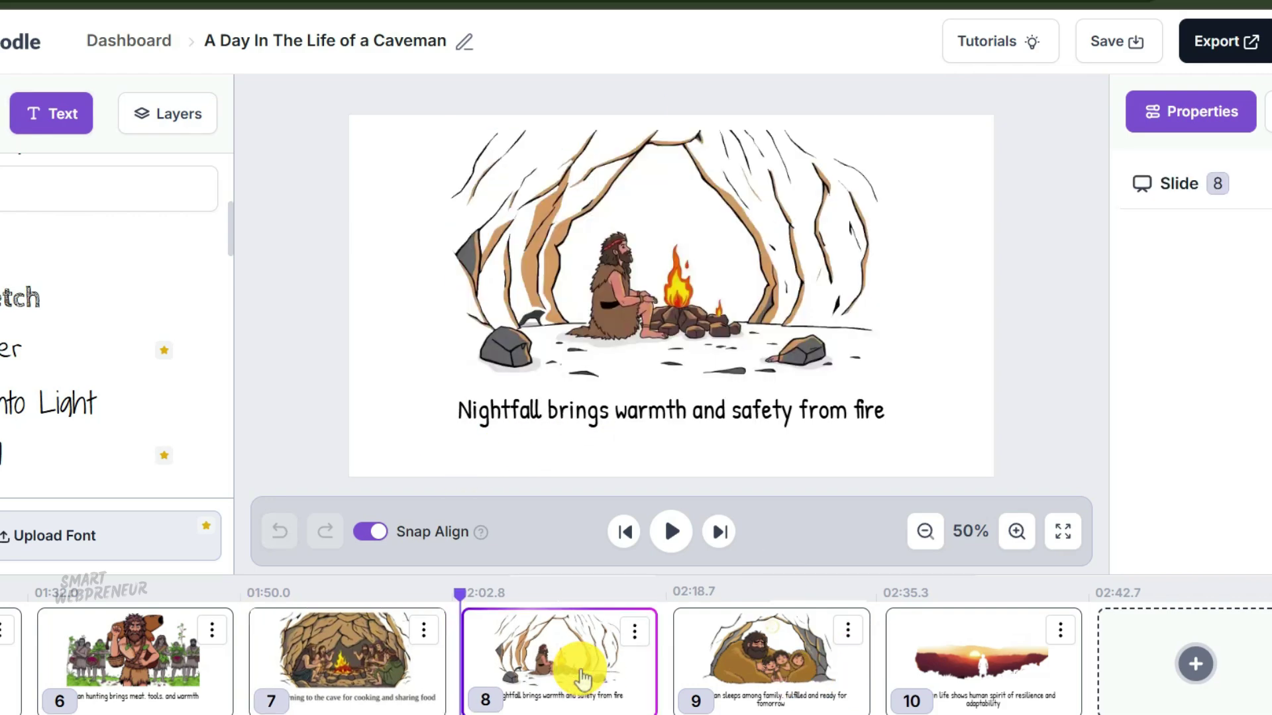
{"action": "left_click", "coordinate": [688, 311]}
{"action": "left_click", "coordinate": [736, 408]}
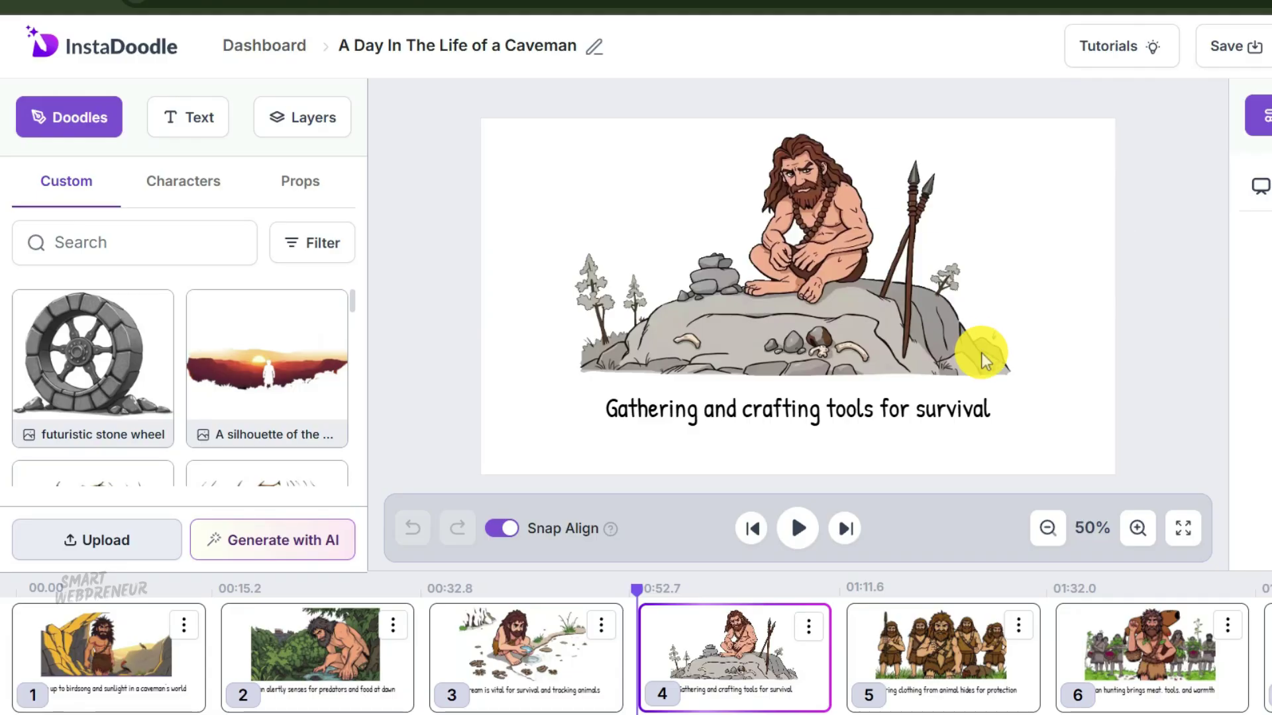
Step: Review slides 5, 6, 7 and 8, then return to slide 7 and select its cave image
{"action": "left_click", "coordinate": [992, 660]}
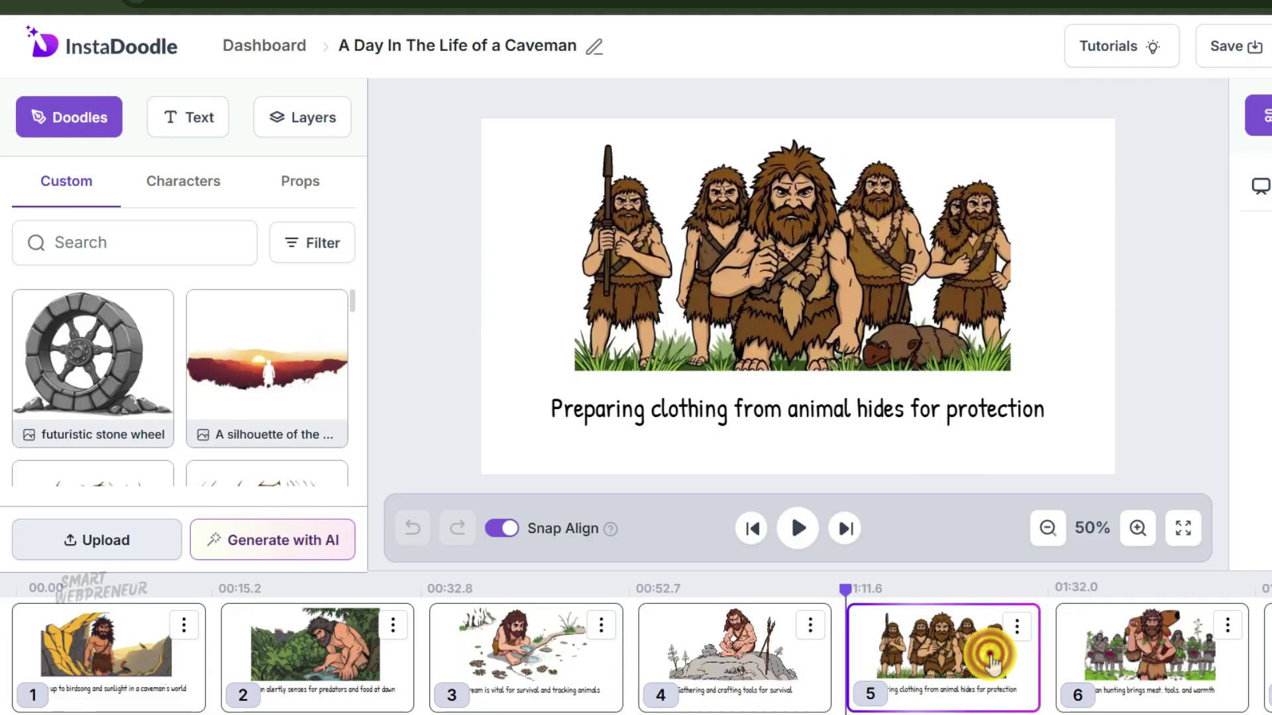
{"action": "left_click", "coordinate": [1131, 653]}
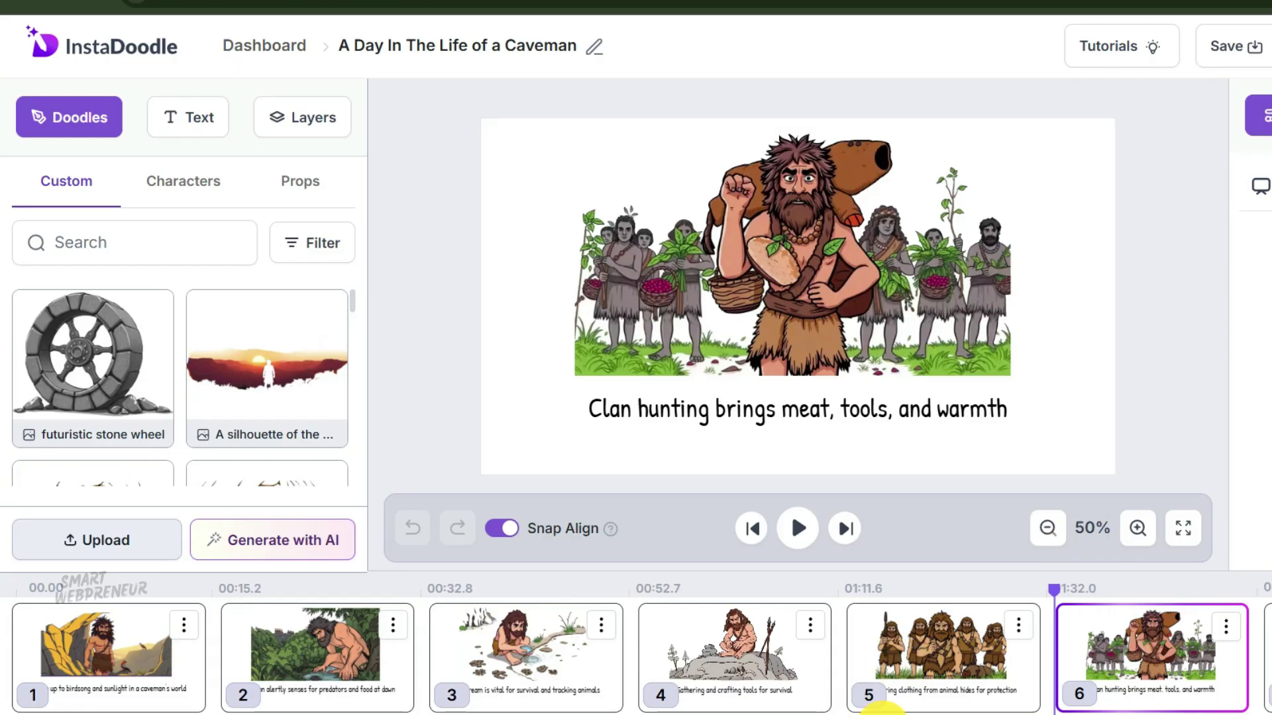
{"action": "scroll", "coordinate": [888, 702], "scroll_direction": "right", "scroll_amount": 5}
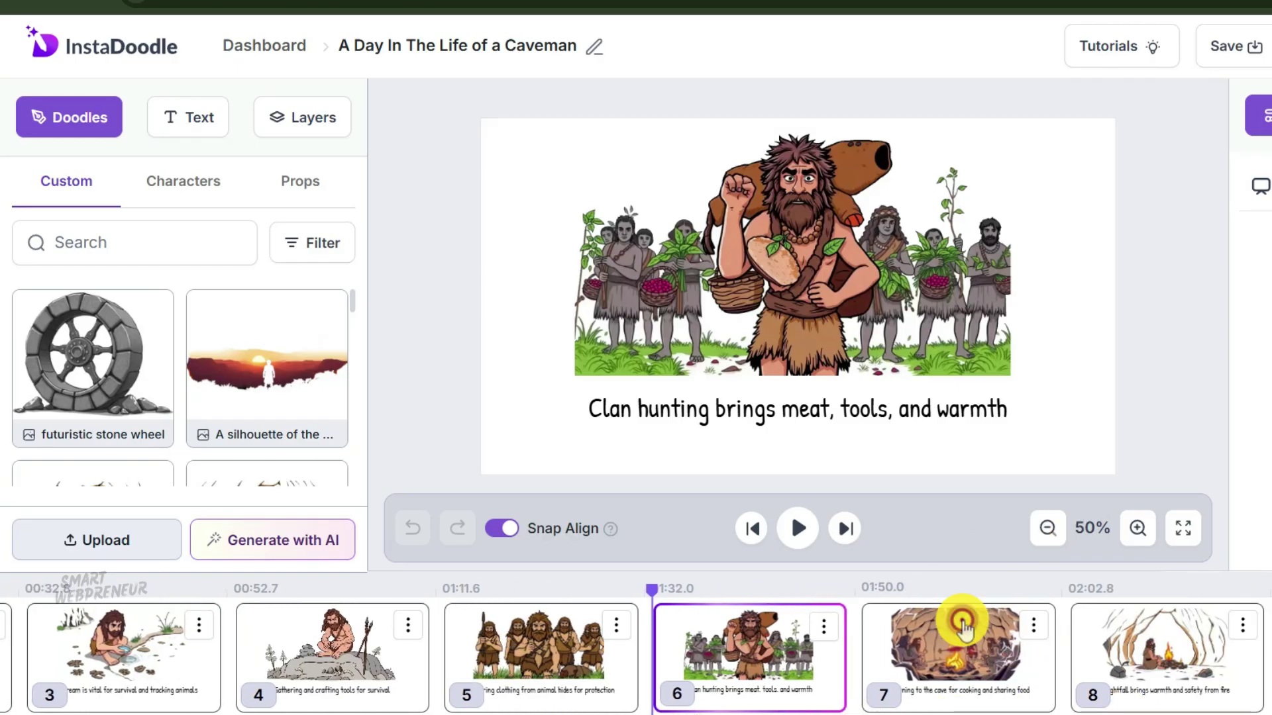
{"action": "left_click", "coordinate": [962, 626]}
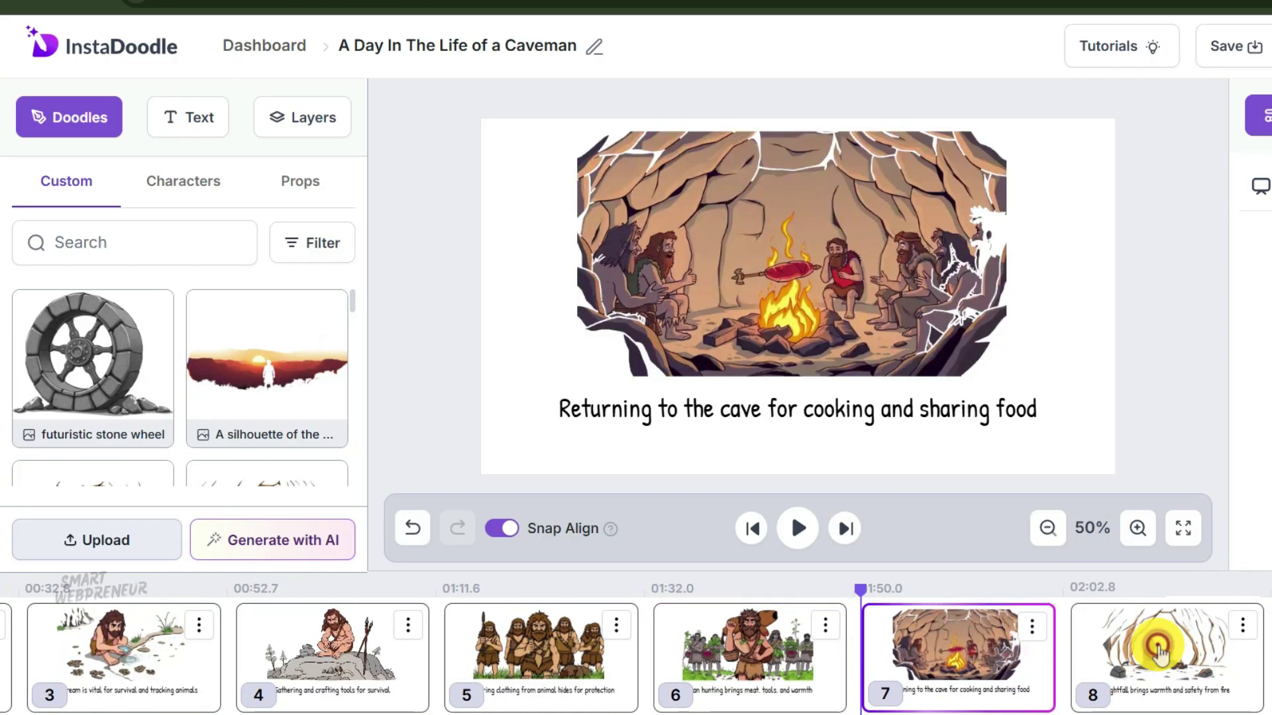
{"action": "left_click", "coordinate": [1158, 652]}
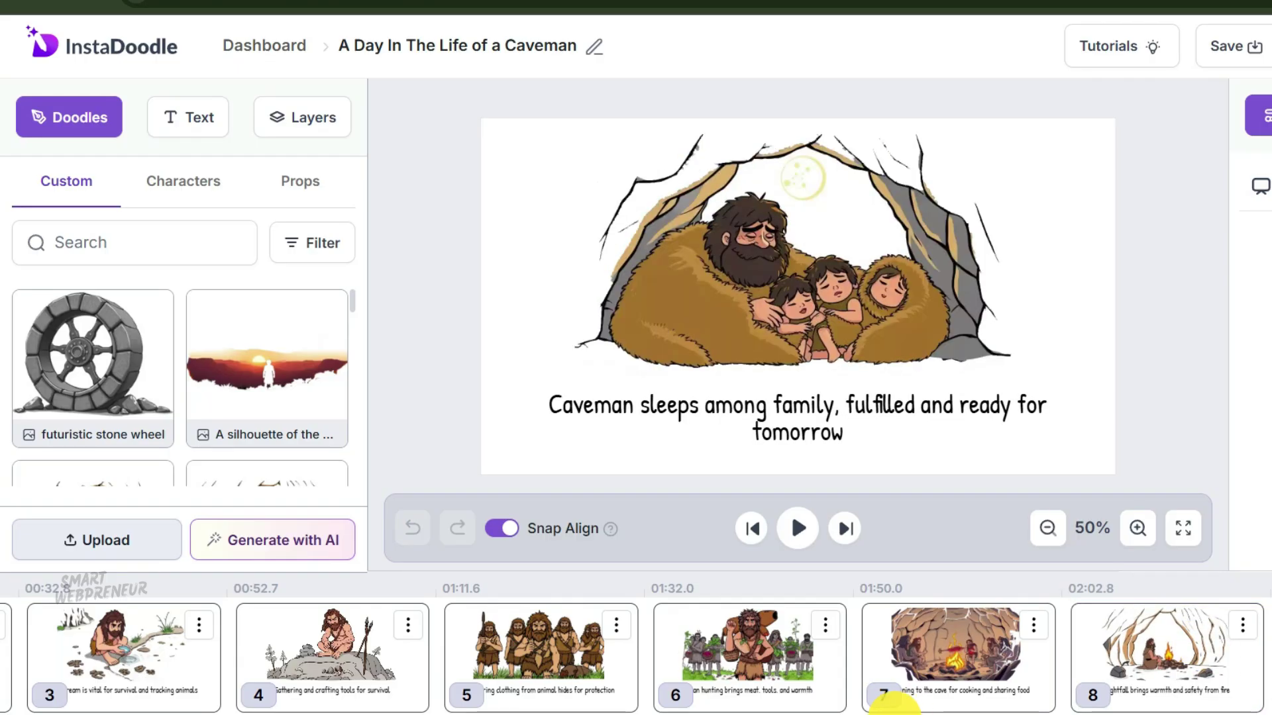
{"action": "left_click", "coordinate": [963, 653]}
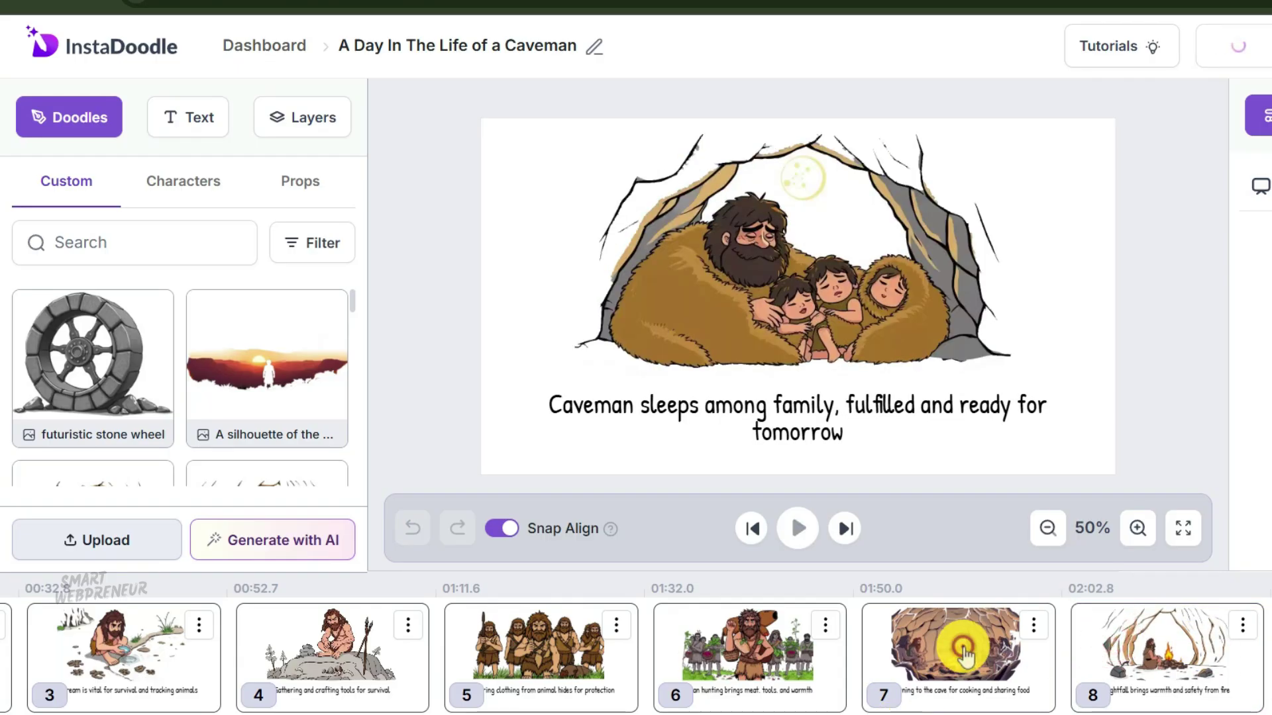
{"action": "left_click", "coordinate": [843, 245]}
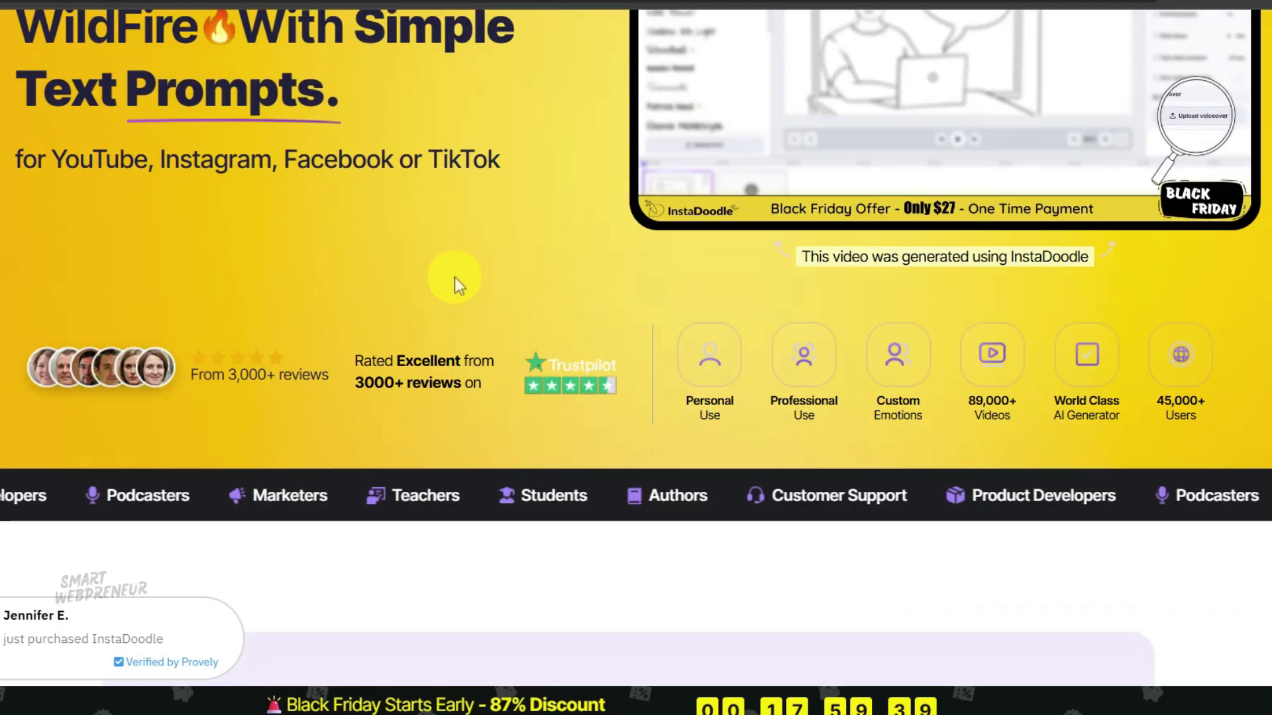
{"action": "scroll", "coordinate": [455, 277], "scroll_direction": "down", "scroll_amount": 6}
Step: Scroll the sales page down to the Grab Access $27 pricing offer, briefly highlighting its heading
{"action": "scroll", "coordinate": [512, 300], "scroll_direction": "down", "scroll_amount": 2}
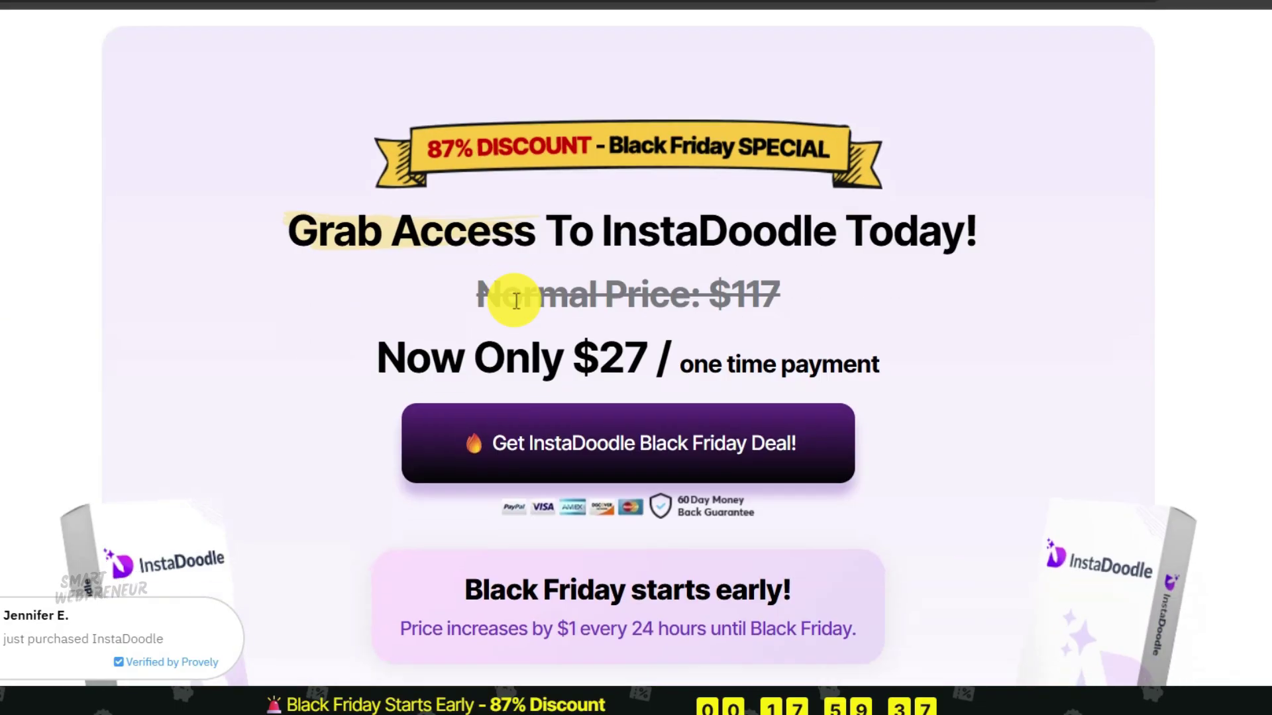
{"action": "left_click_drag", "start_coordinate": [295, 240], "coordinate": [974, 250]}
{"action": "left_click", "coordinate": [1008, 238]}
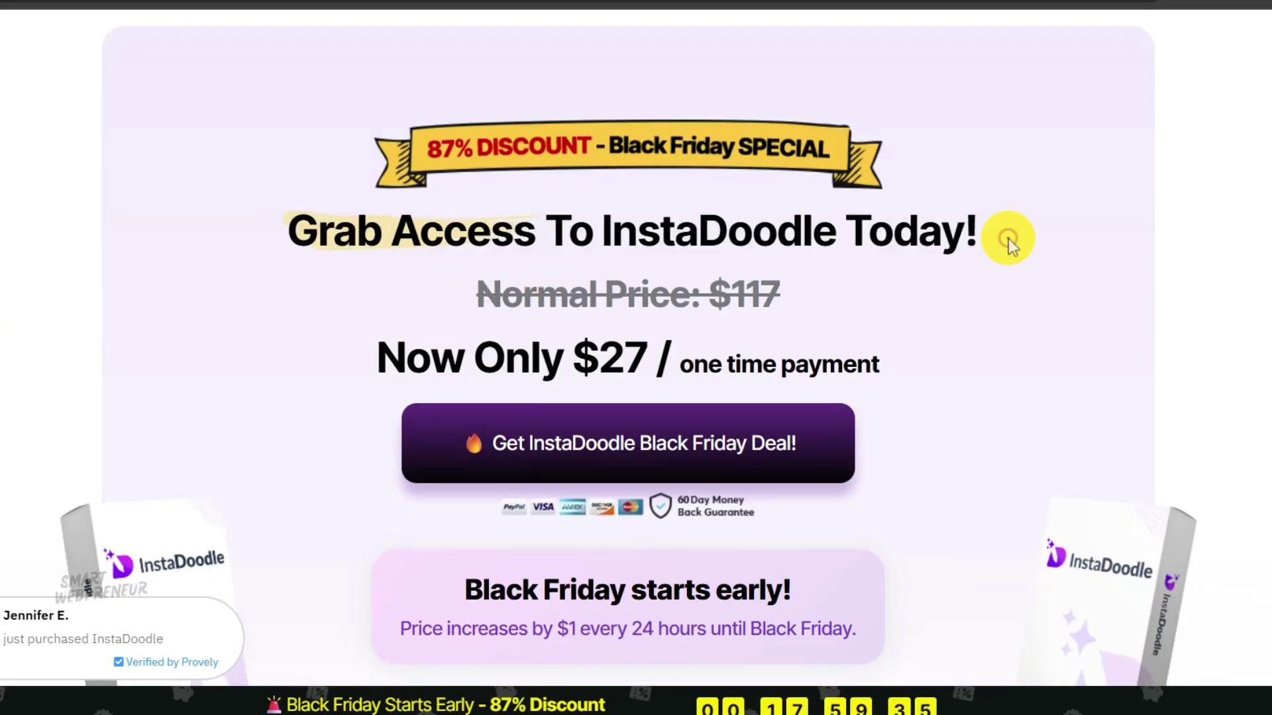
{"action": "scroll", "coordinate": [1022, 245], "scroll_direction": "down", "scroll_amount": 2}
{"action": "scroll", "coordinate": [1024, 255], "scroll_direction": "down", "scroll_amount": 8}
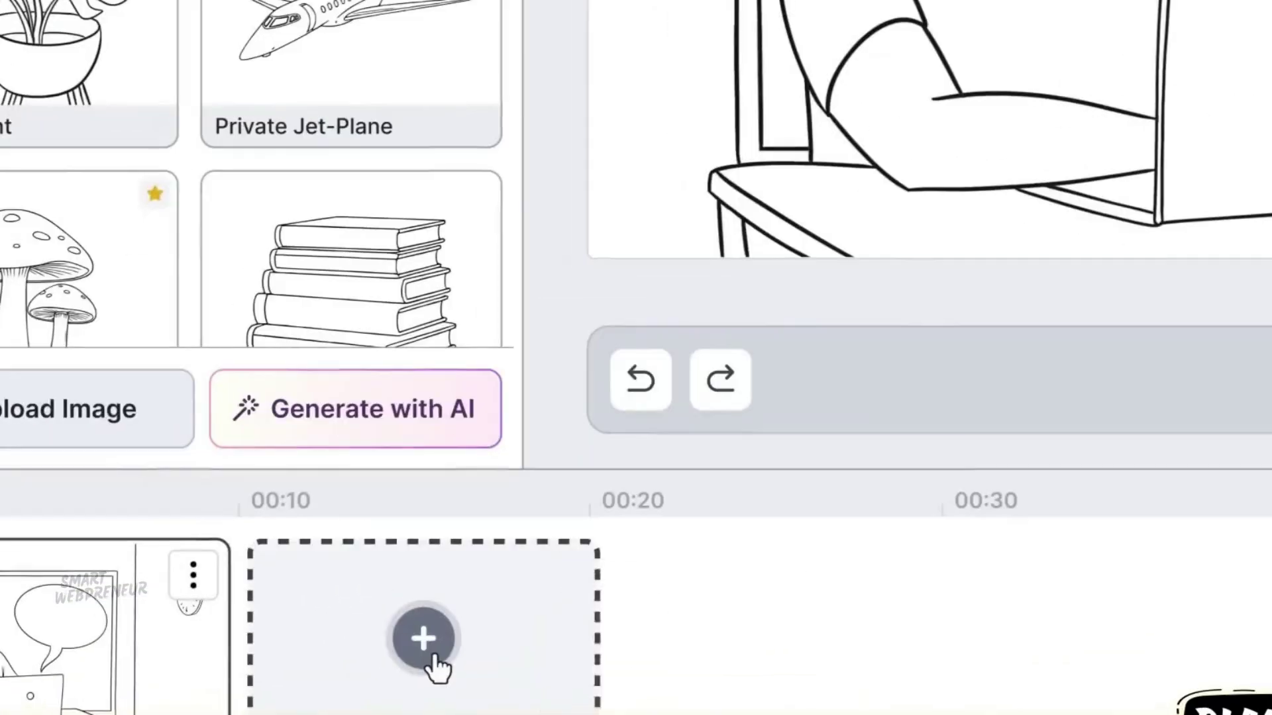
Step: In the demo, add a blank slide with the Man Wondering character and filter categories for a cloud speech bubble
{"action": "left_click", "coordinate": [425, 637]}
{"action": "left_click", "coordinate": [554, 626]}
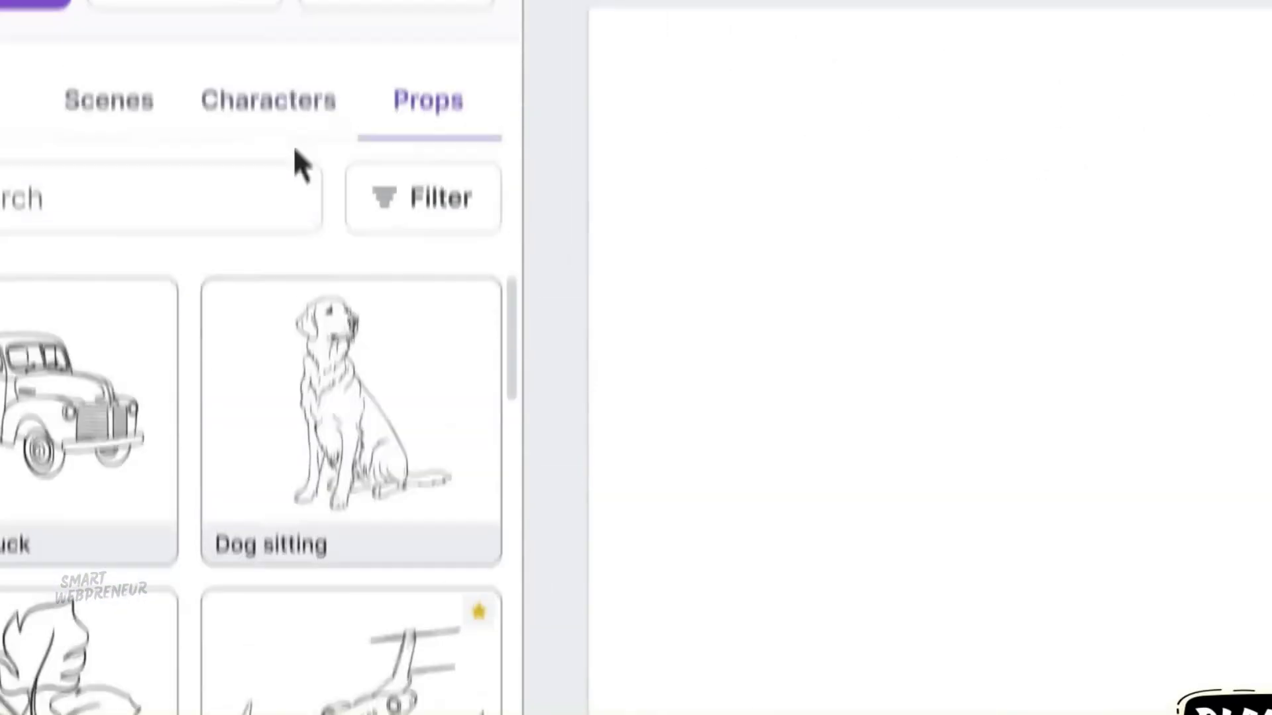
{"action": "left_click", "coordinate": [269, 130]}
{"action": "left_click", "coordinate": [399, 474]}
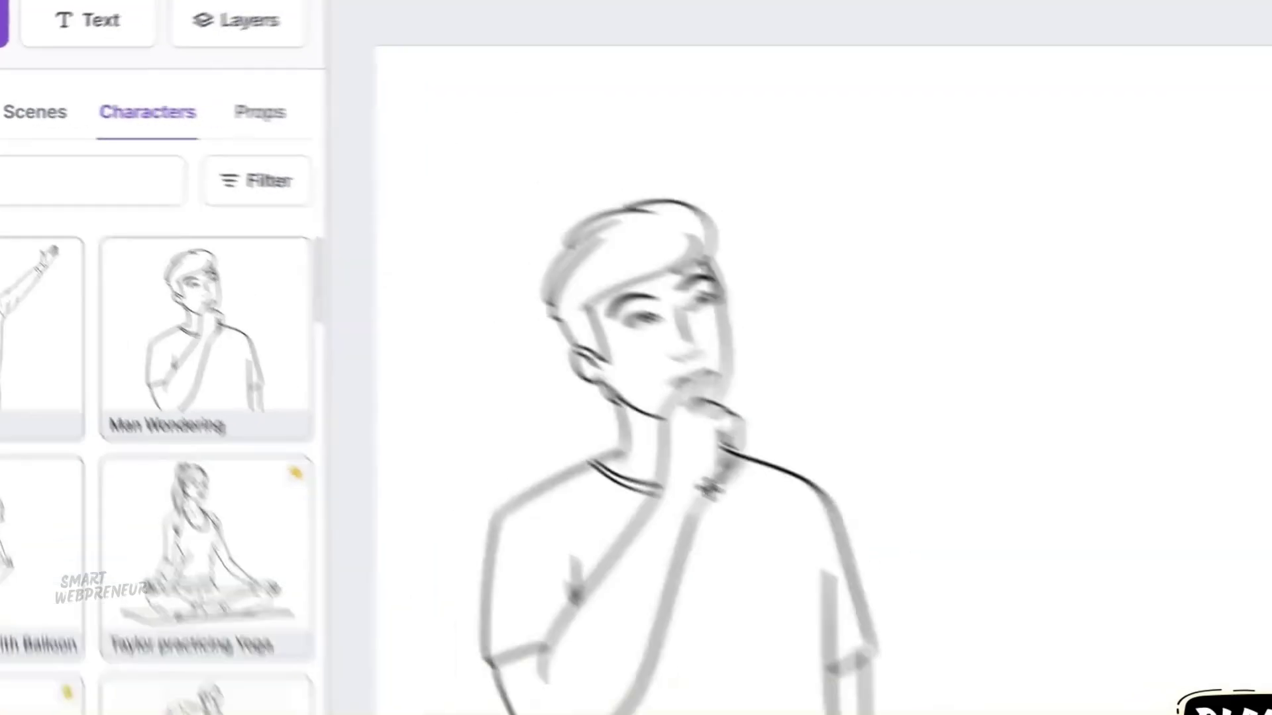
{"action": "left_click", "coordinate": [424, 225]}
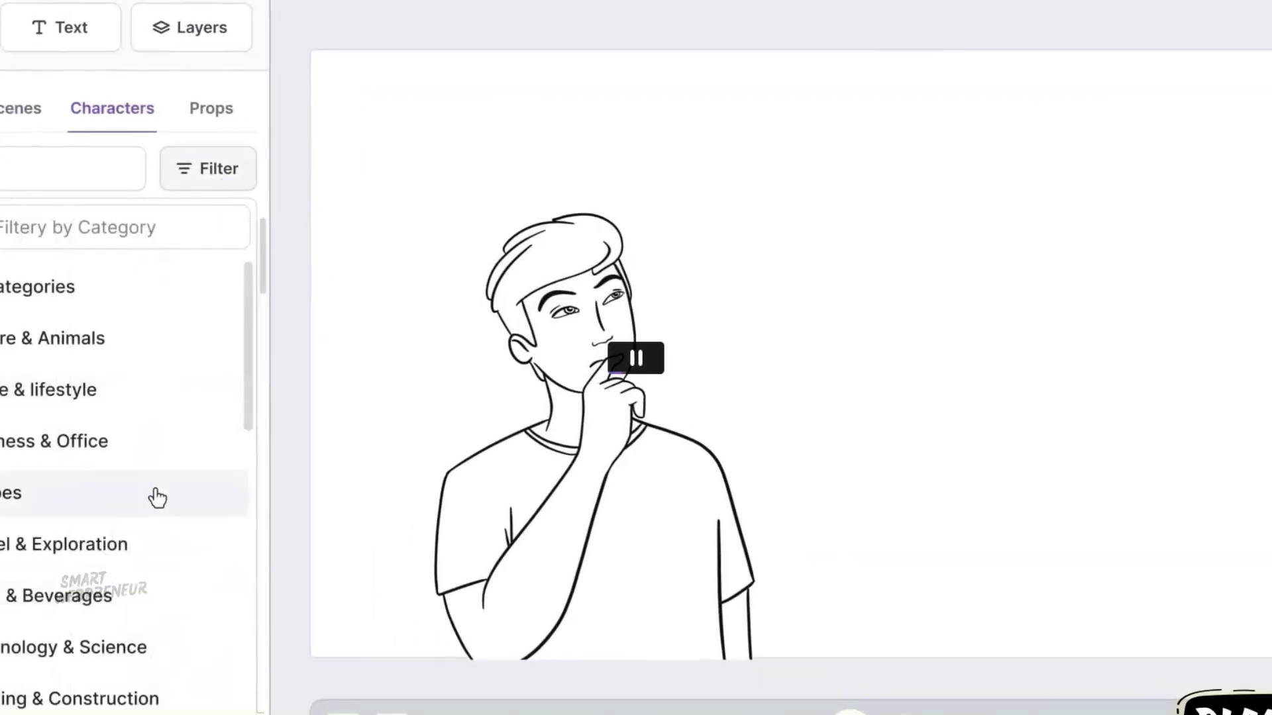
{"action": "left_click", "coordinate": [157, 497]}
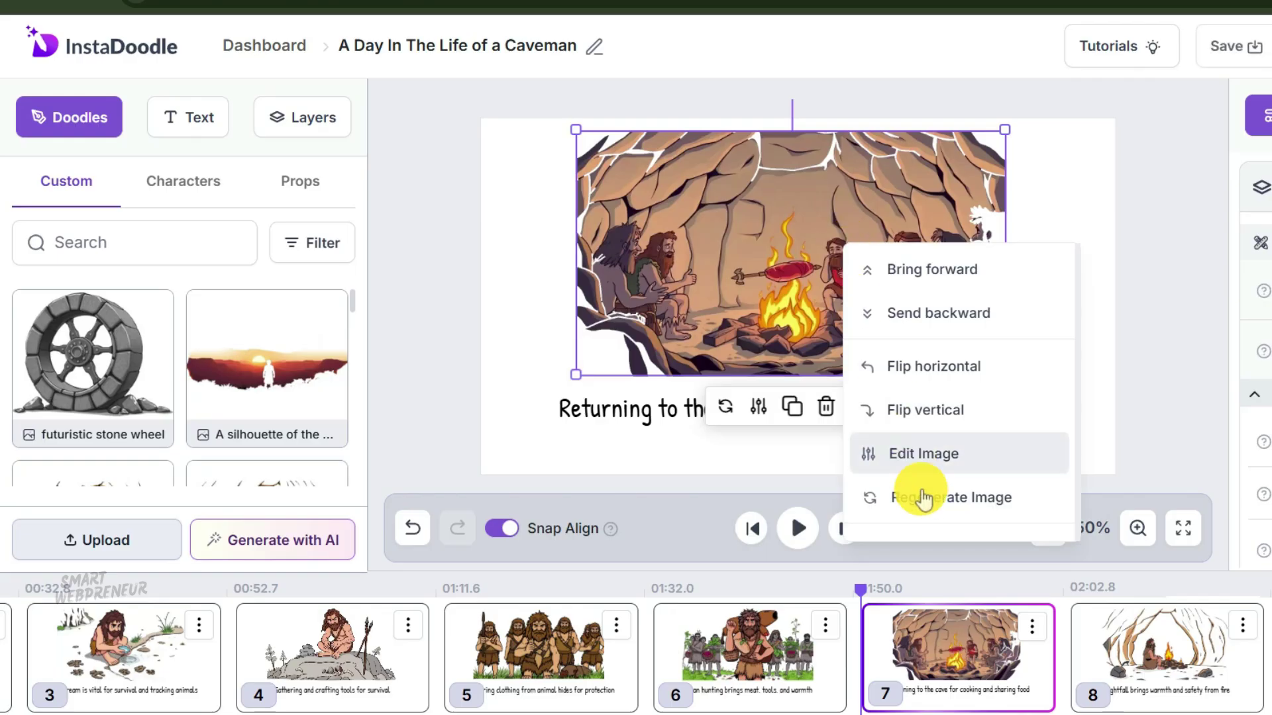
Step: Regenerate slide 7's cave image and select the first of the three suggested versions
{"action": "left_click", "coordinate": [924, 497]}
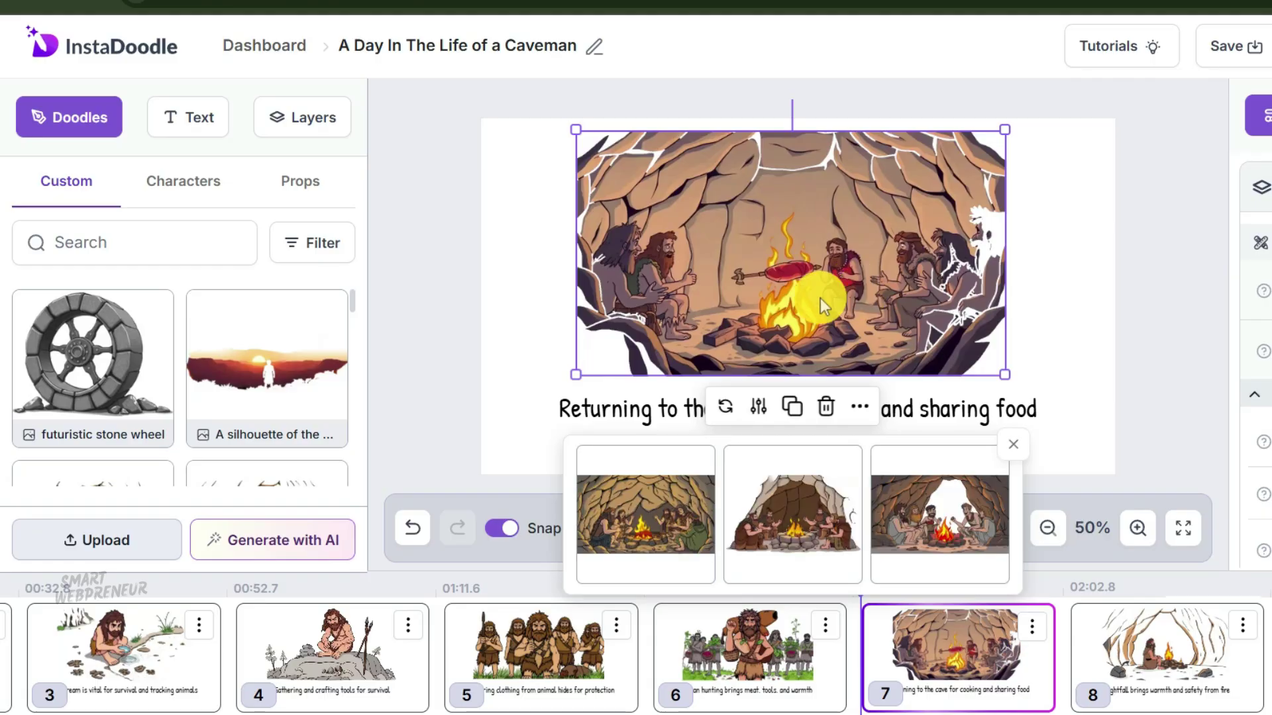
{"action": "mouse_move", "coordinate": [665, 506]}
{"action": "mouse_move", "coordinate": [756, 527]}
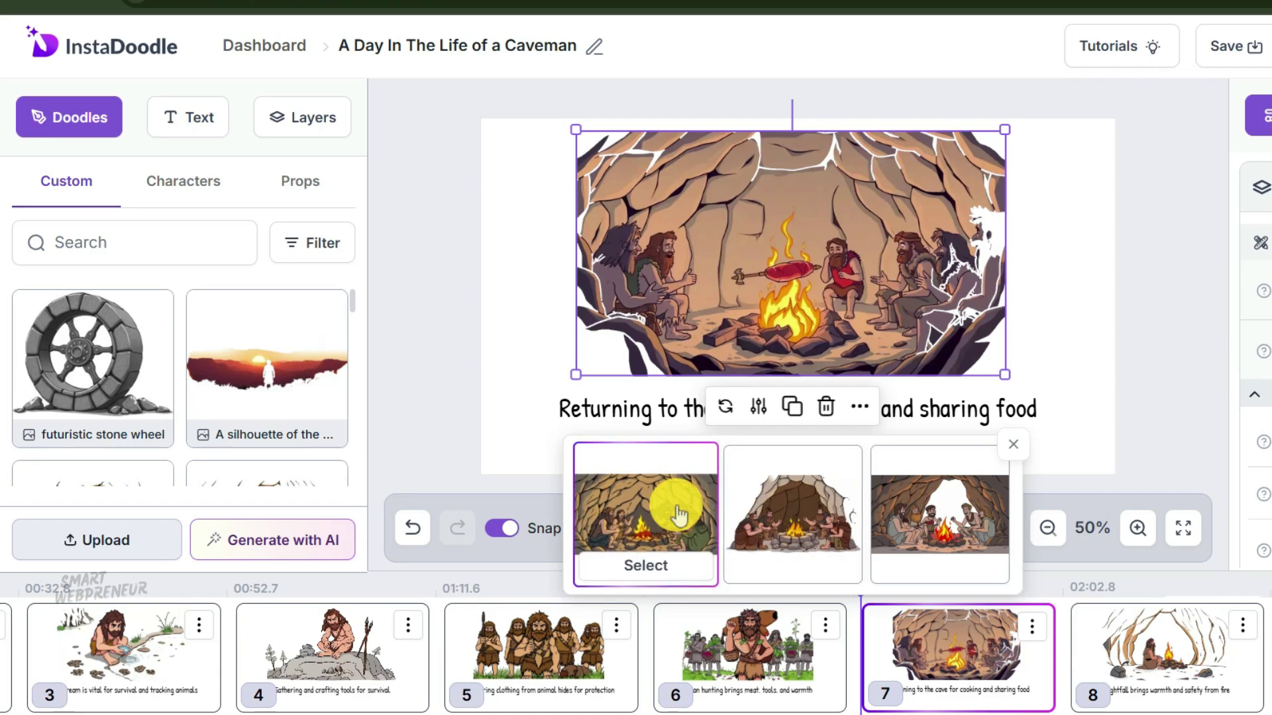
{"action": "left_click", "coordinate": [638, 562]}
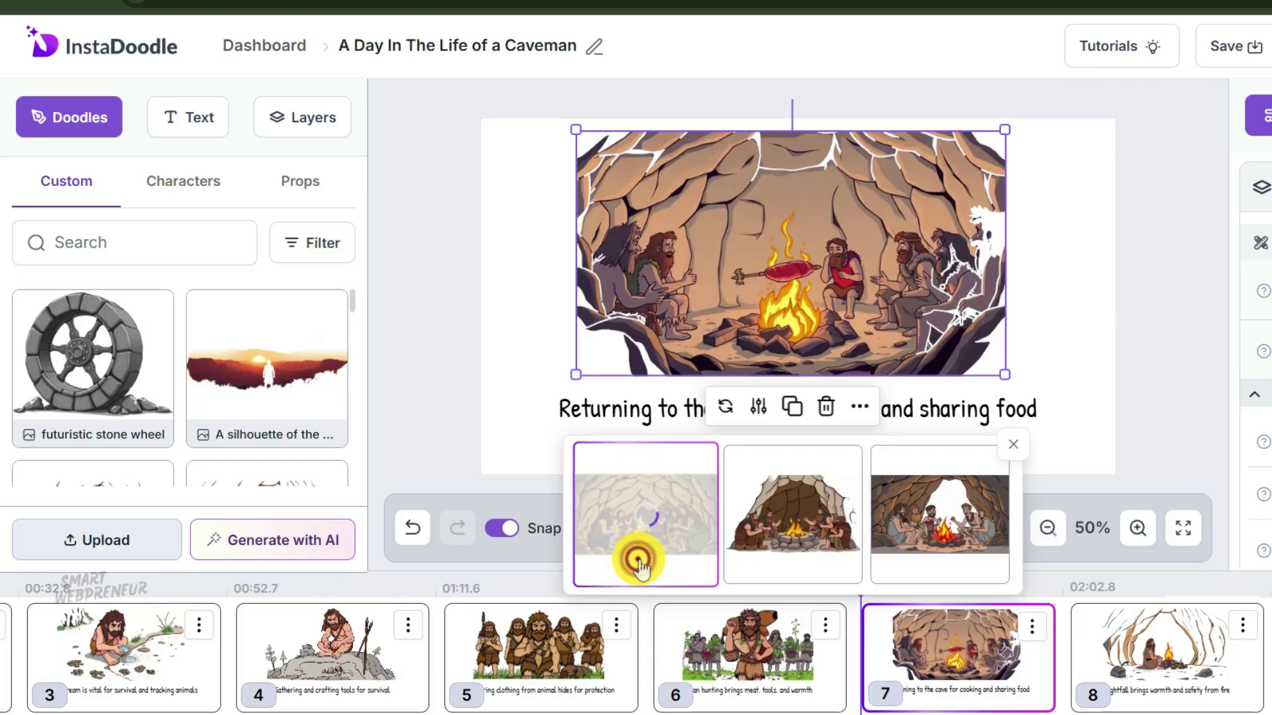